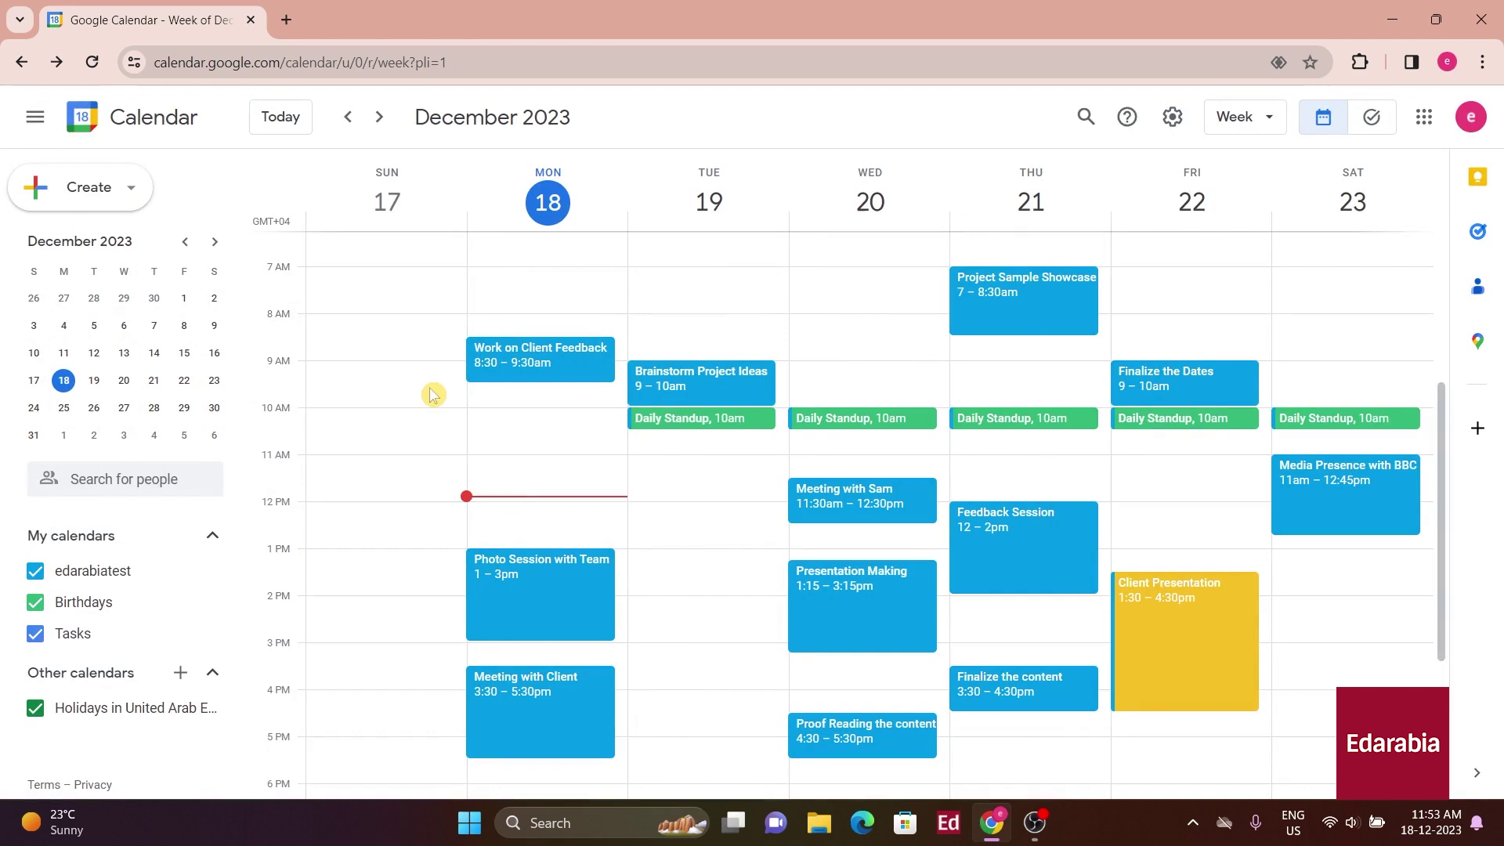
Use keyboard shortcuts to move between weeks, then to single-day views of Monday and Tuesday, December 19.
{"action": "key", "text": "k"}
{"action": "key", "text": "t"}
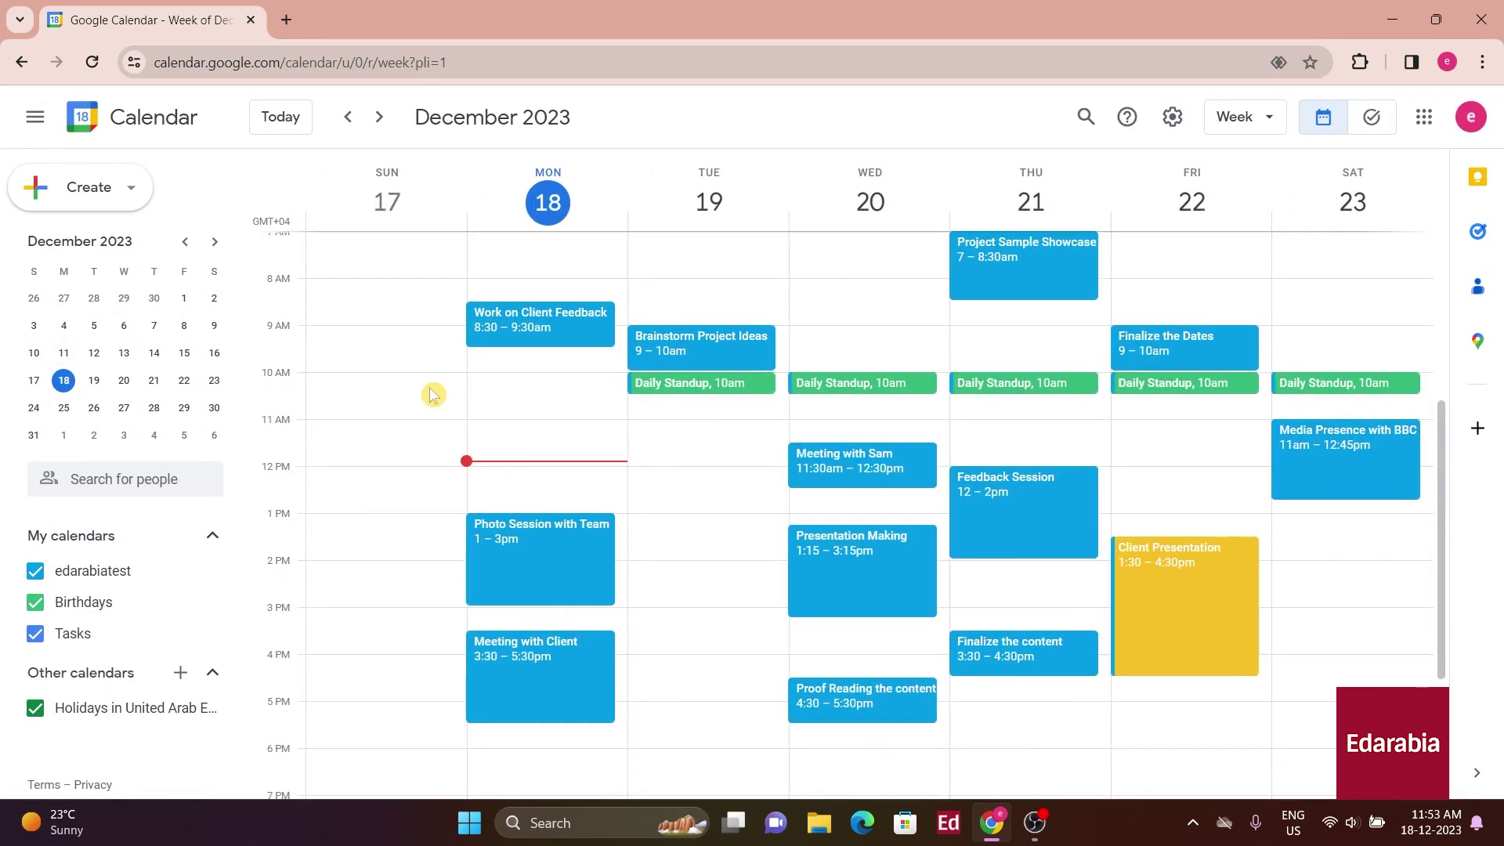
{"action": "key", "text": "g"}
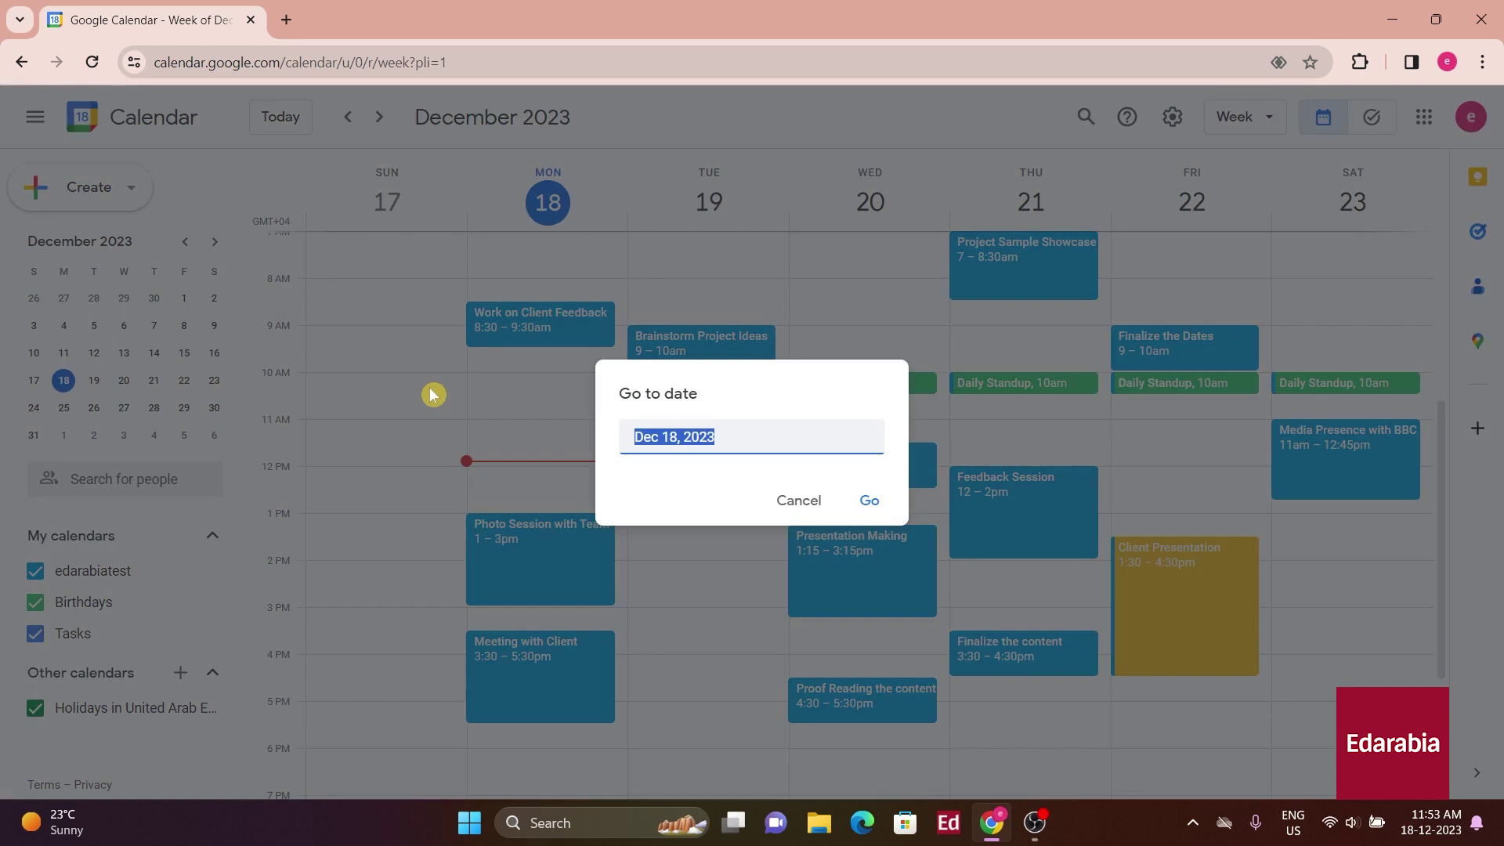
{"action": "left_click", "coordinate": [783, 507]}
{"action": "key", "text": "d"}
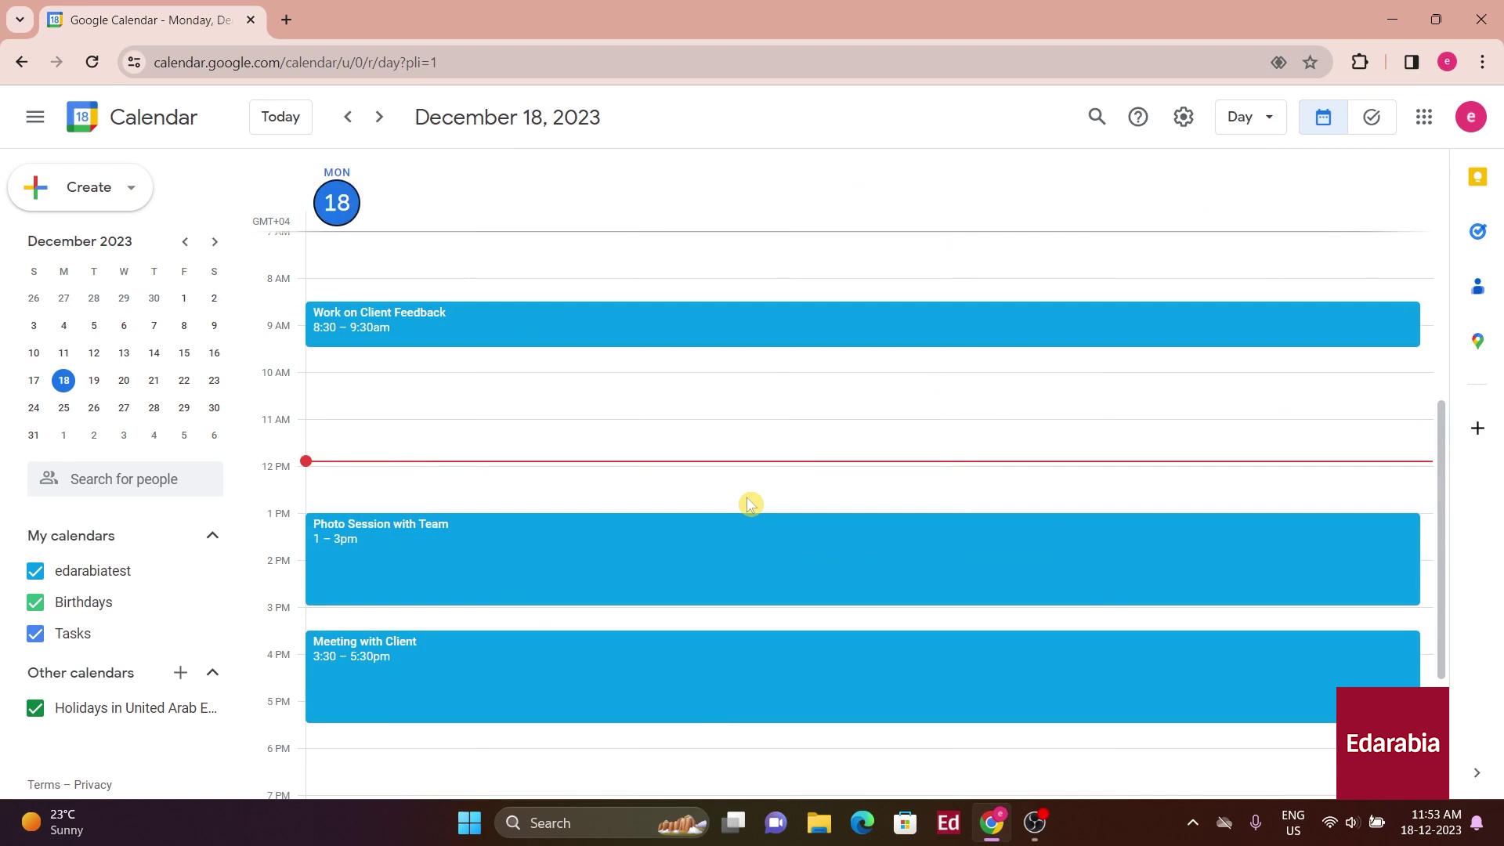
{"action": "key", "text": "n"}
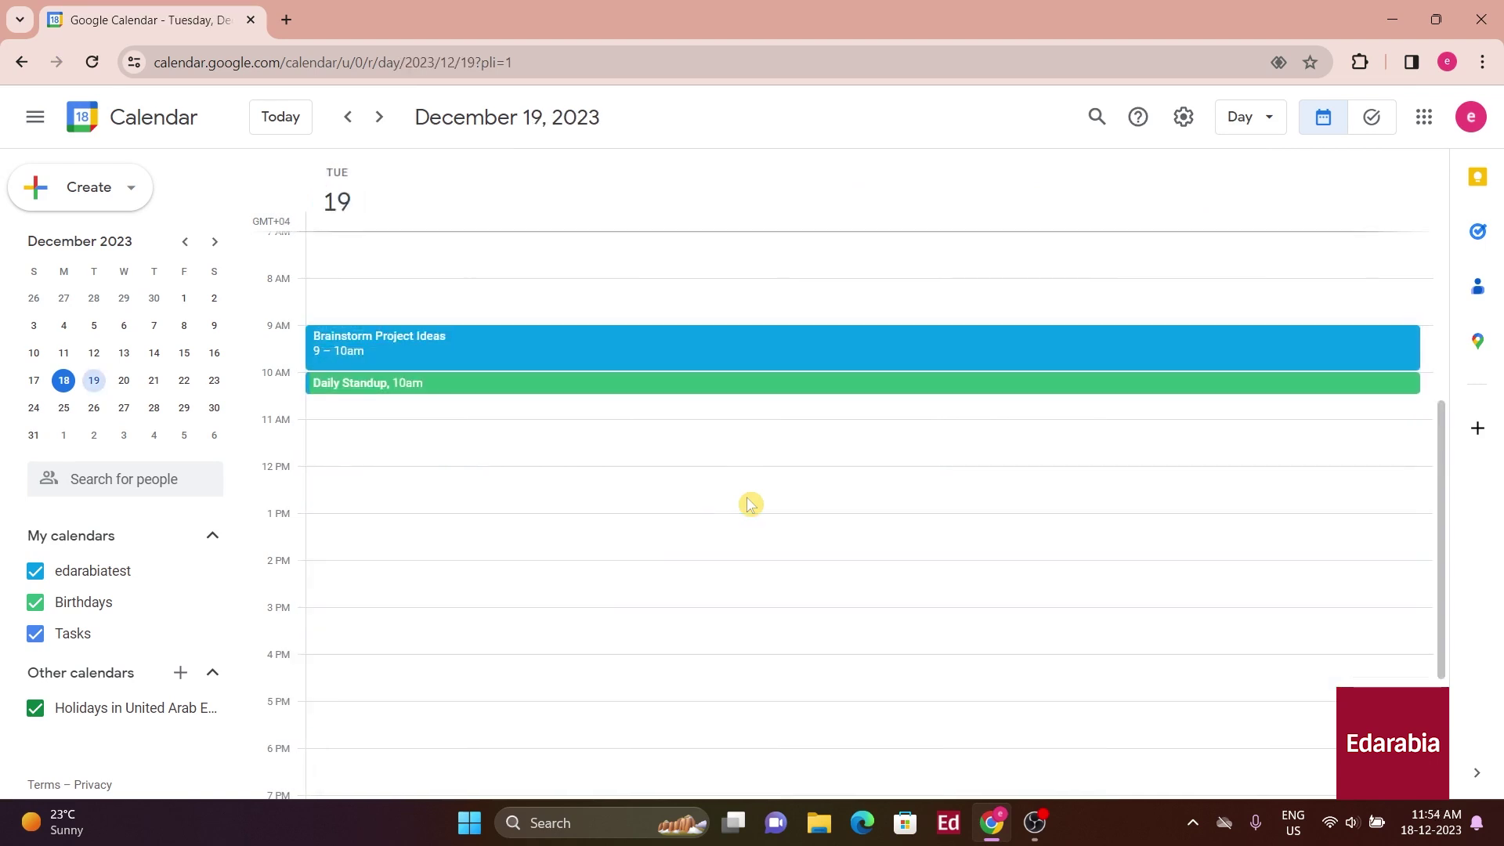
{"action": "key", "text": "p"}
{"action": "key", "text": "n"}
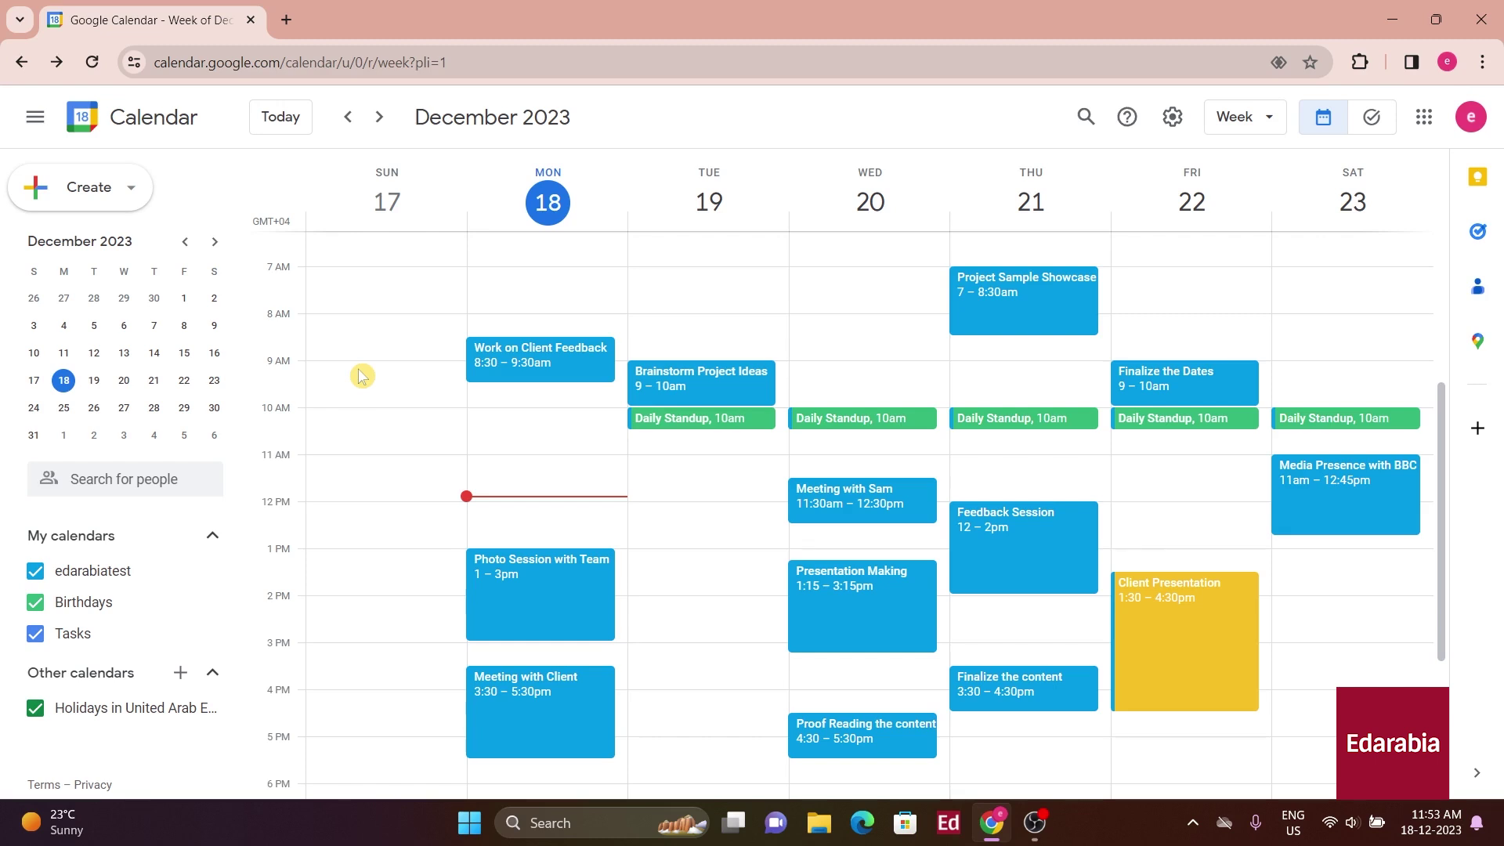
Review the keyboard shortcuts list, then the Keyboard shortcuts section of Settings.
{"action": "key", "text": "shift+slash"}
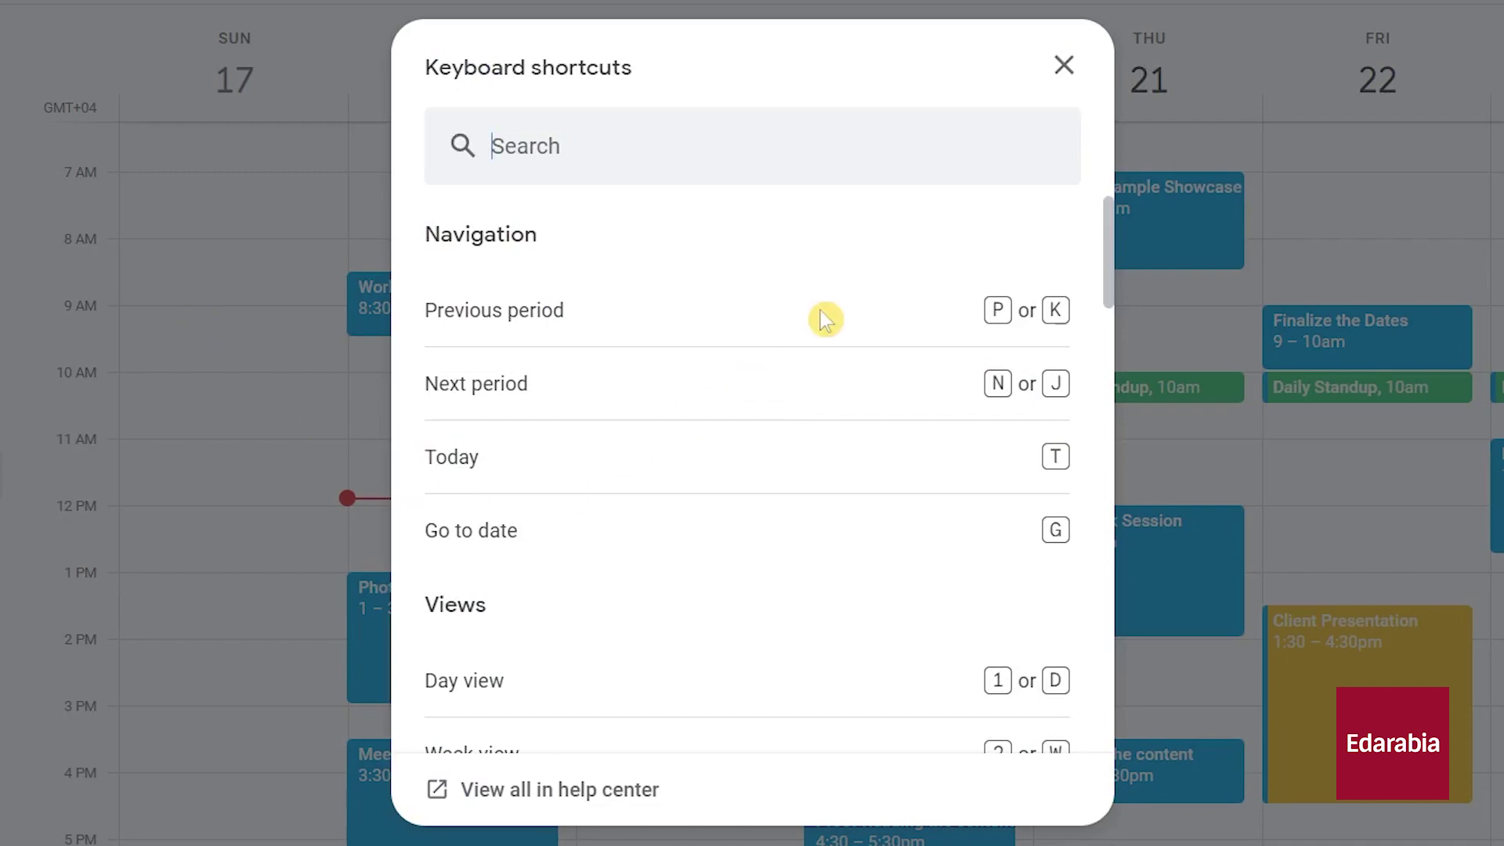
{"action": "scroll", "coordinate": [823, 314], "scroll_direction": "down", "scroll_amount": 5}
{"action": "scroll", "coordinate": [820, 313], "scroll_direction": "down", "scroll_amount": 4}
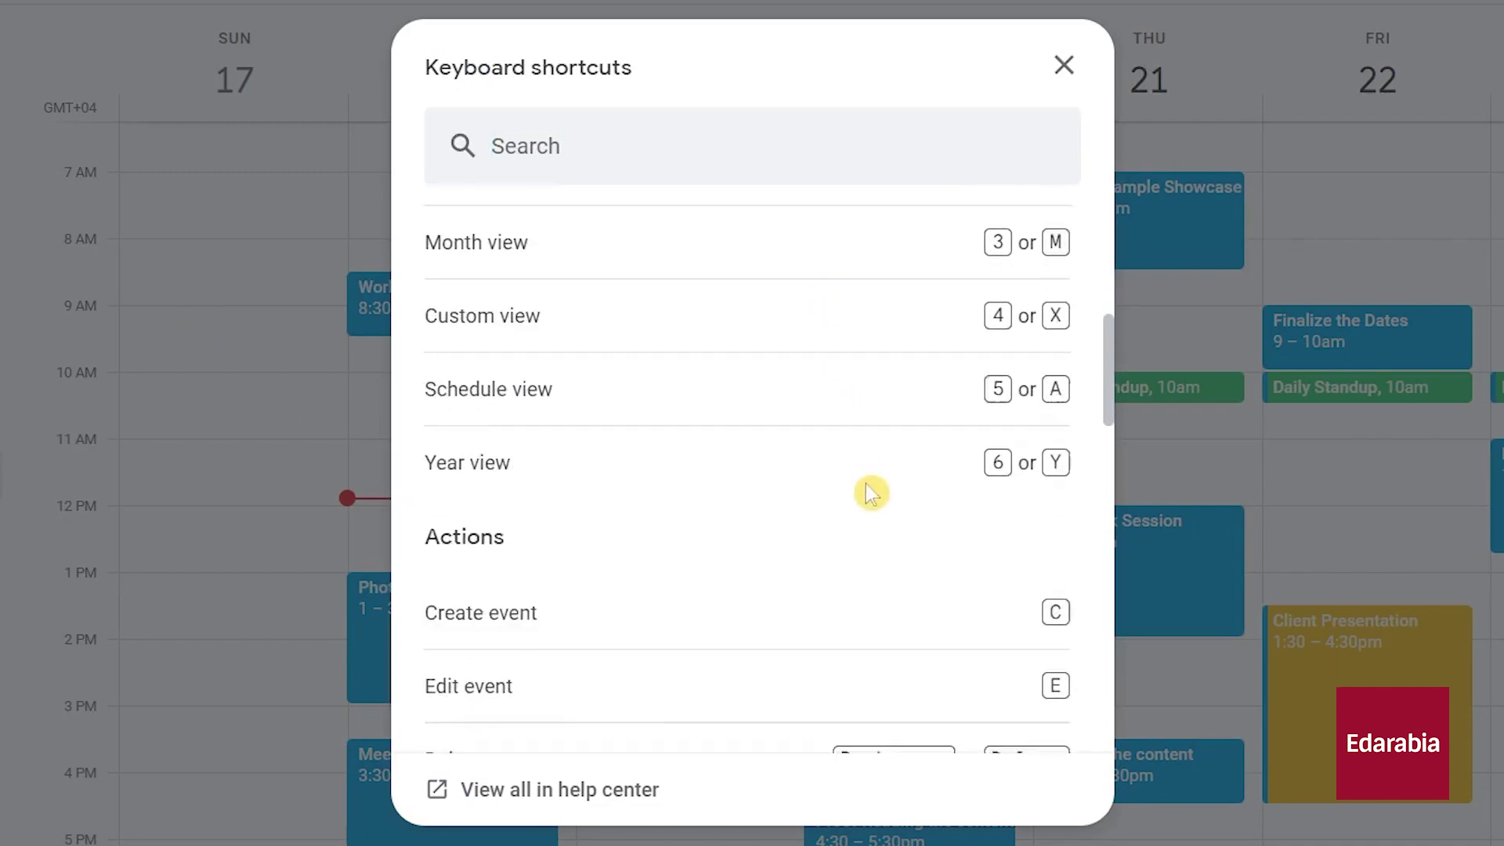
{"action": "scroll", "coordinate": [831, 441], "scroll_direction": "down", "scroll_amount": 5}
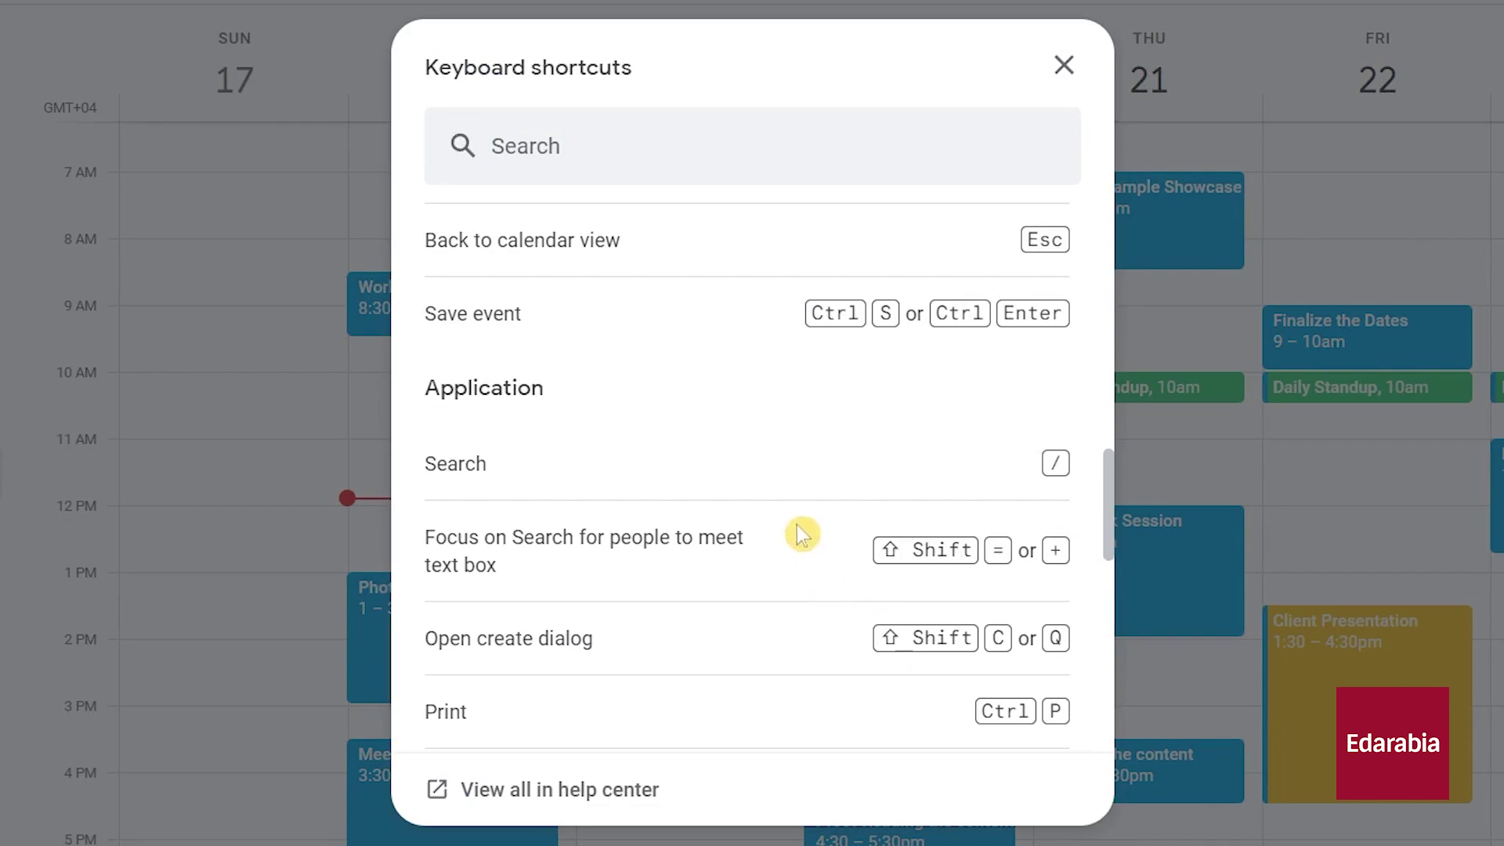
{"action": "left_click", "coordinate": [237, 506]}
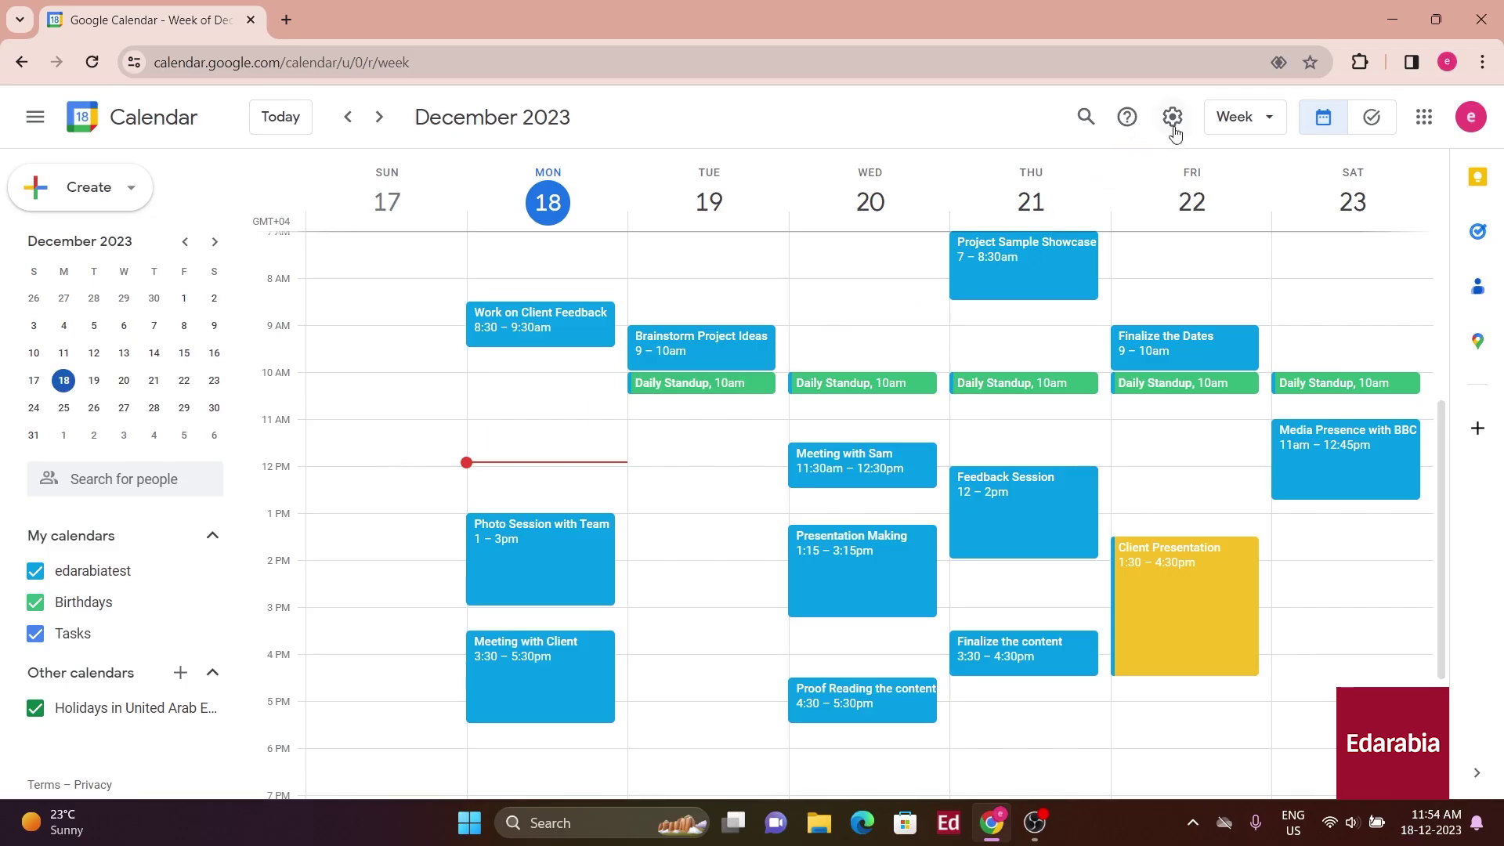
{"action": "left_click", "coordinate": [1175, 133]}
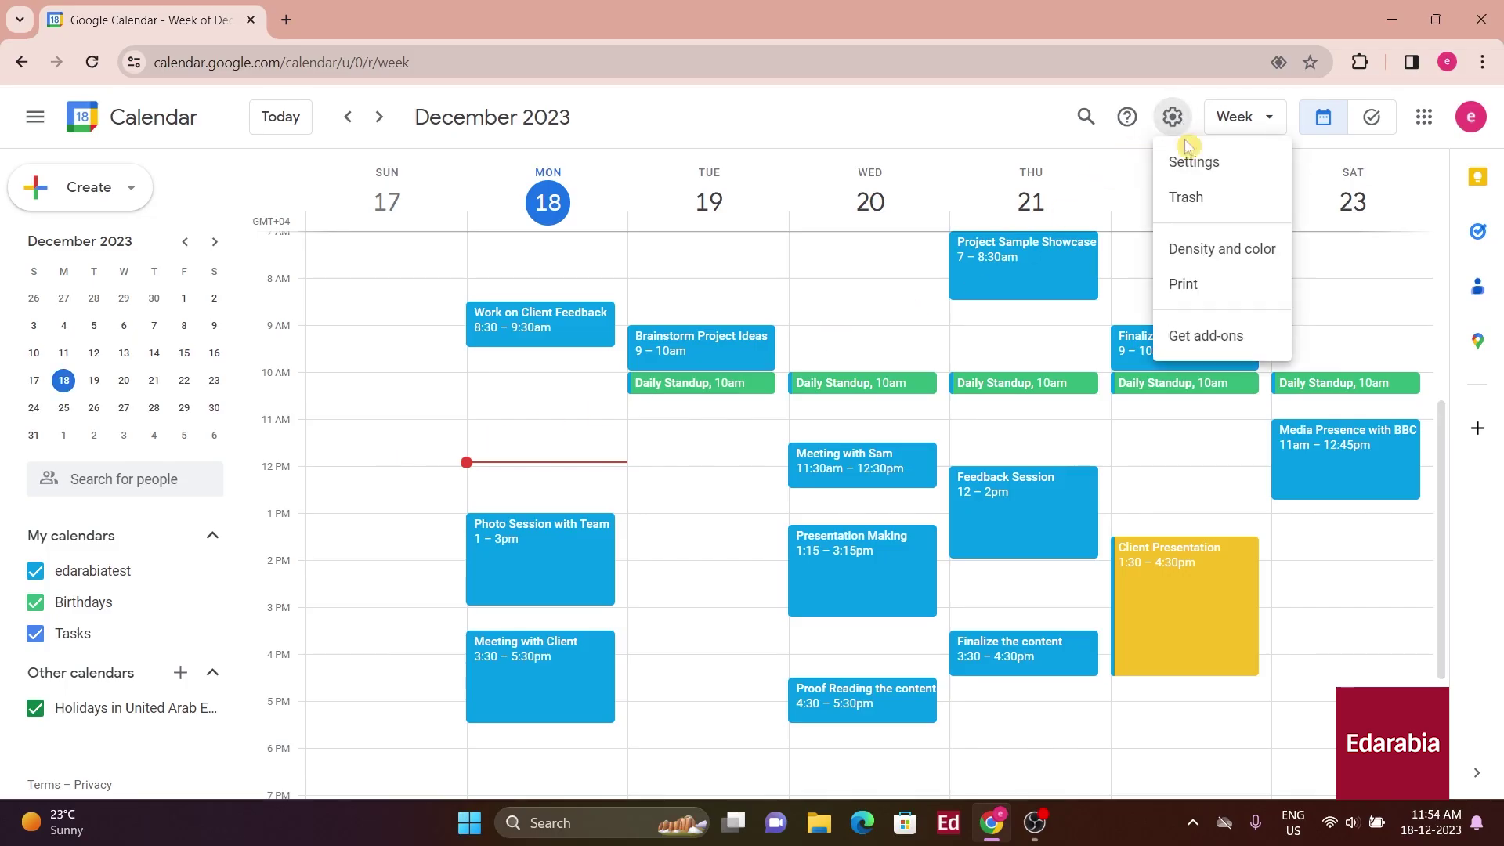
{"action": "left_click", "coordinate": [1195, 162]}
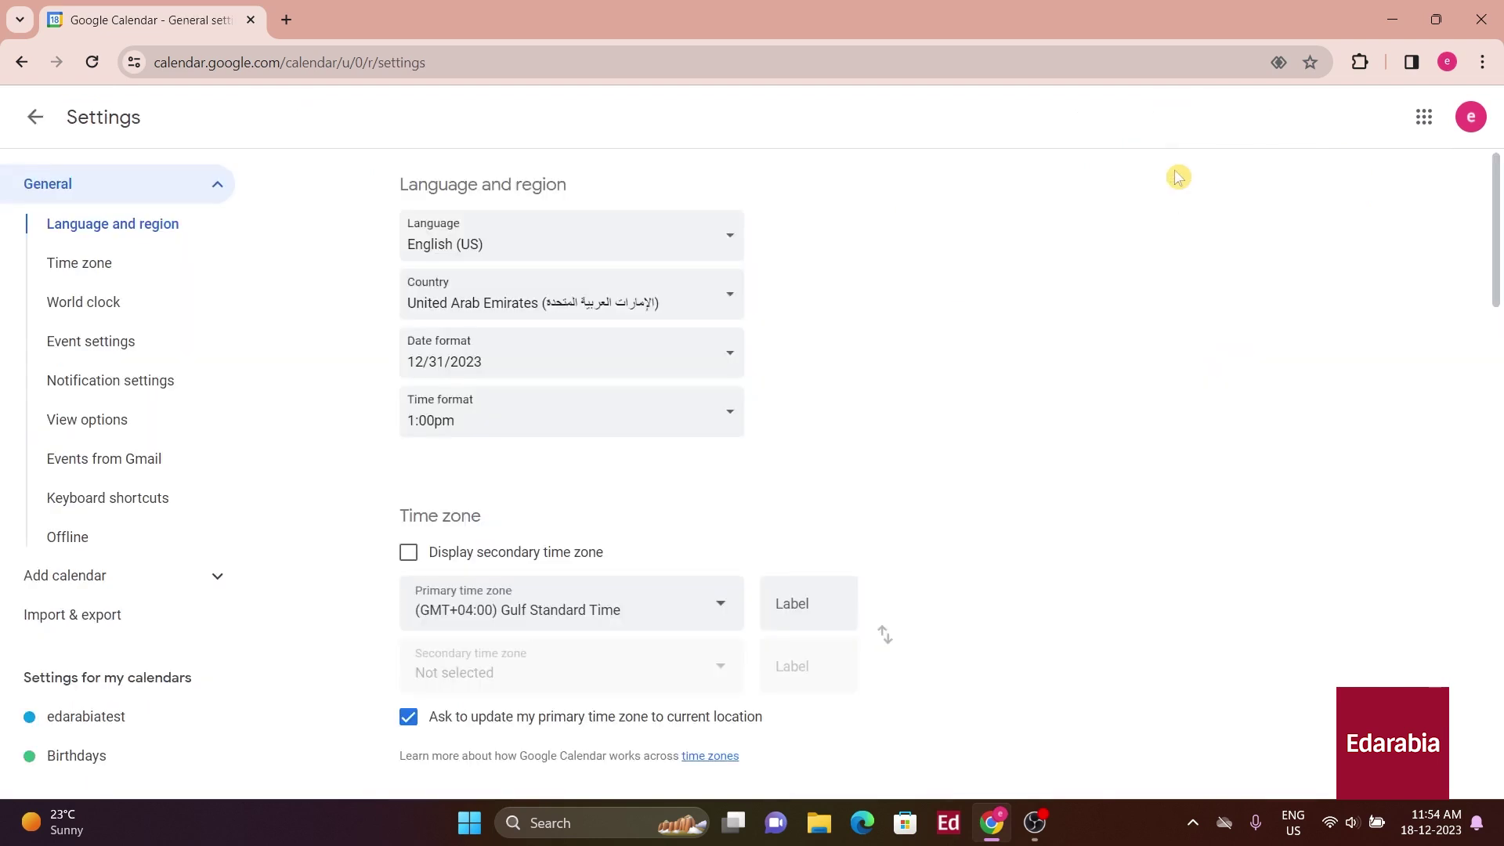
{"action": "left_click", "coordinate": [154, 510]}
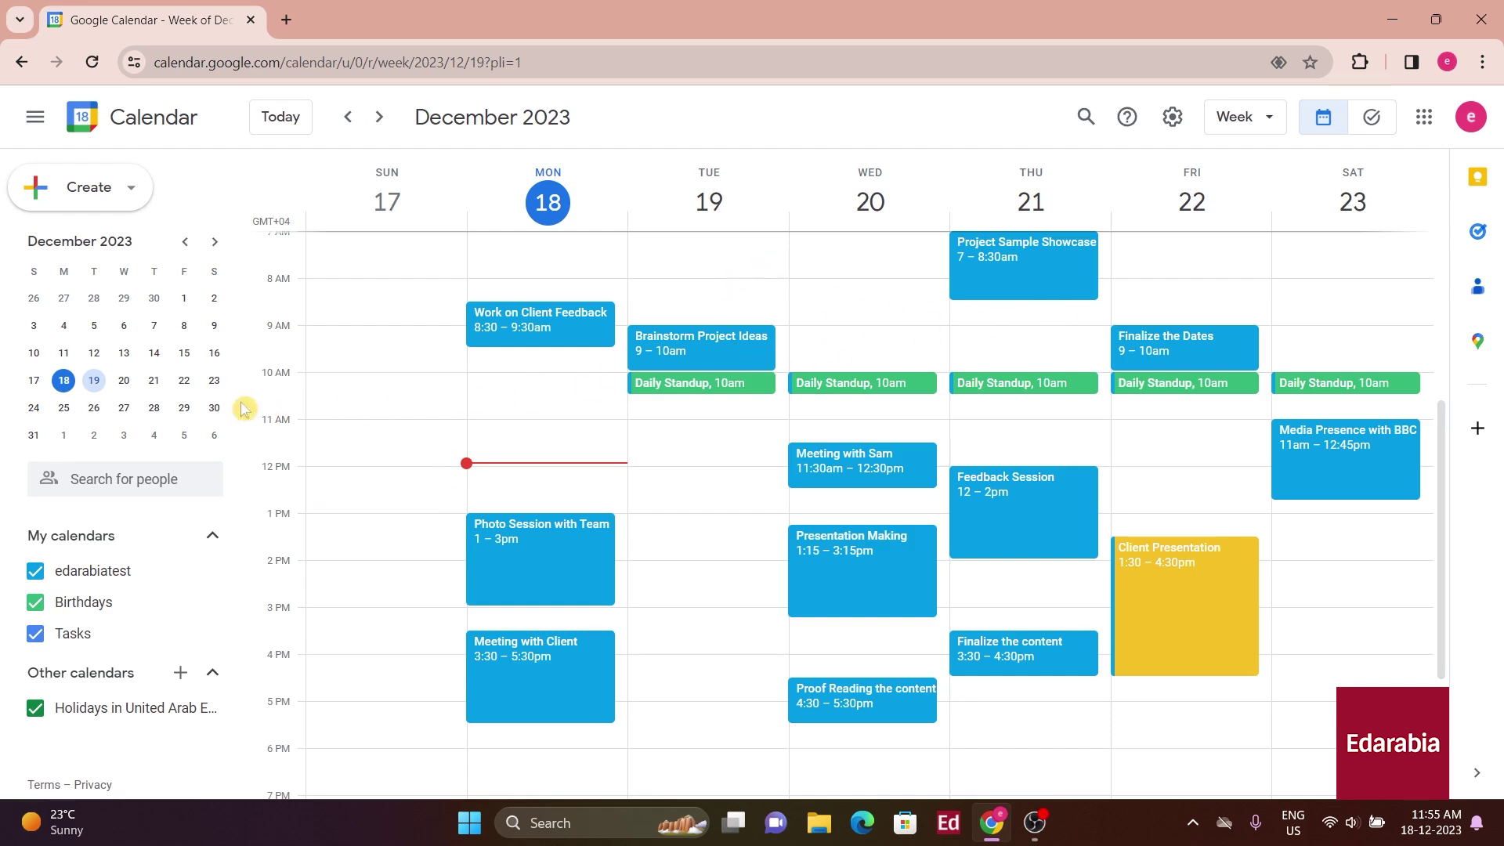
Show only December 18 through 20, then return to the full week view.
{"action": "left_click", "coordinate": [1278, 119]}
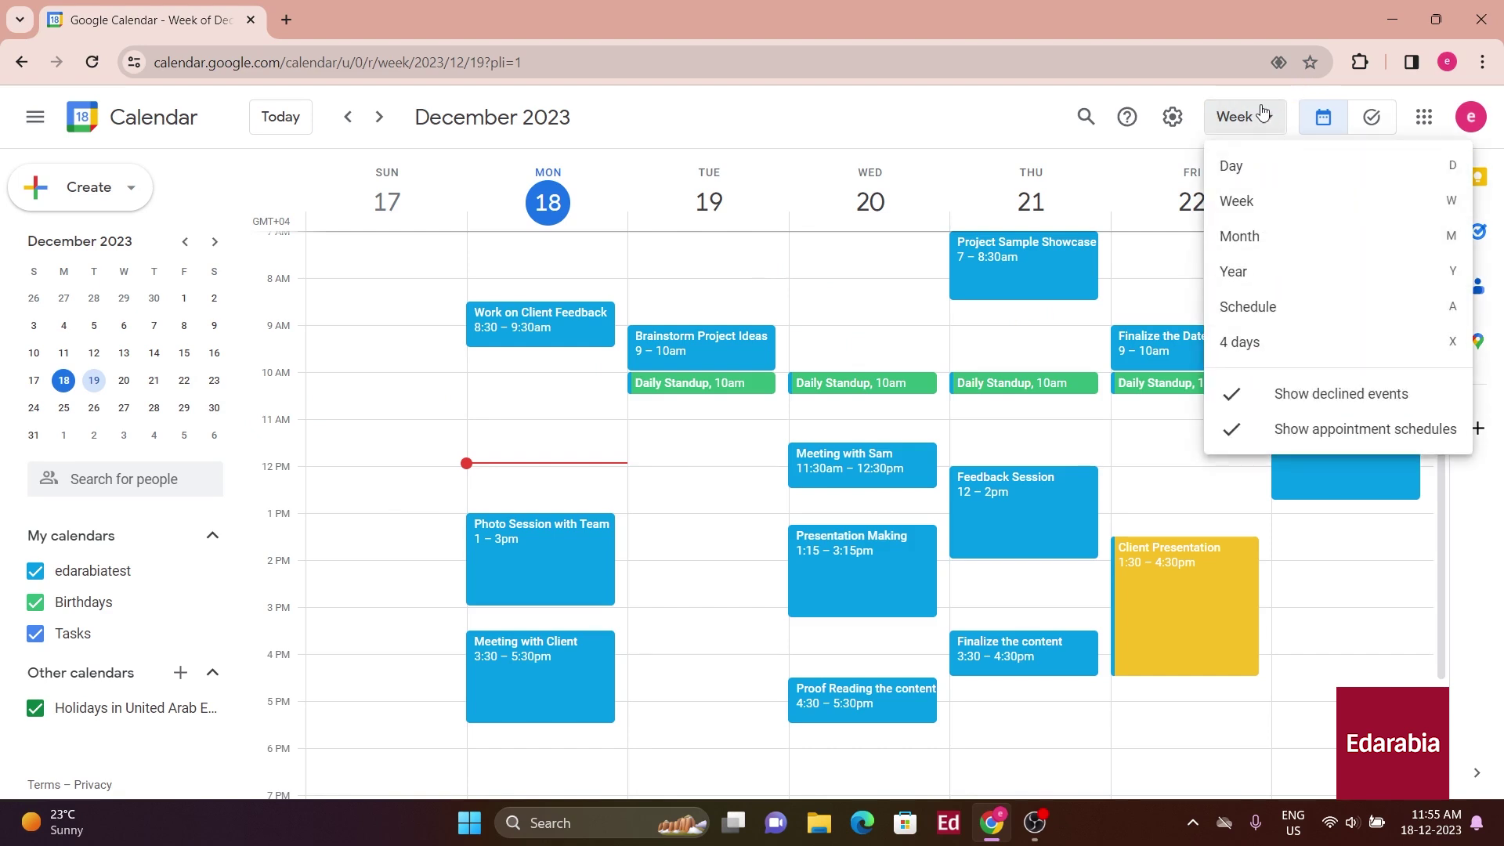
{"action": "left_click", "coordinate": [1263, 114]}
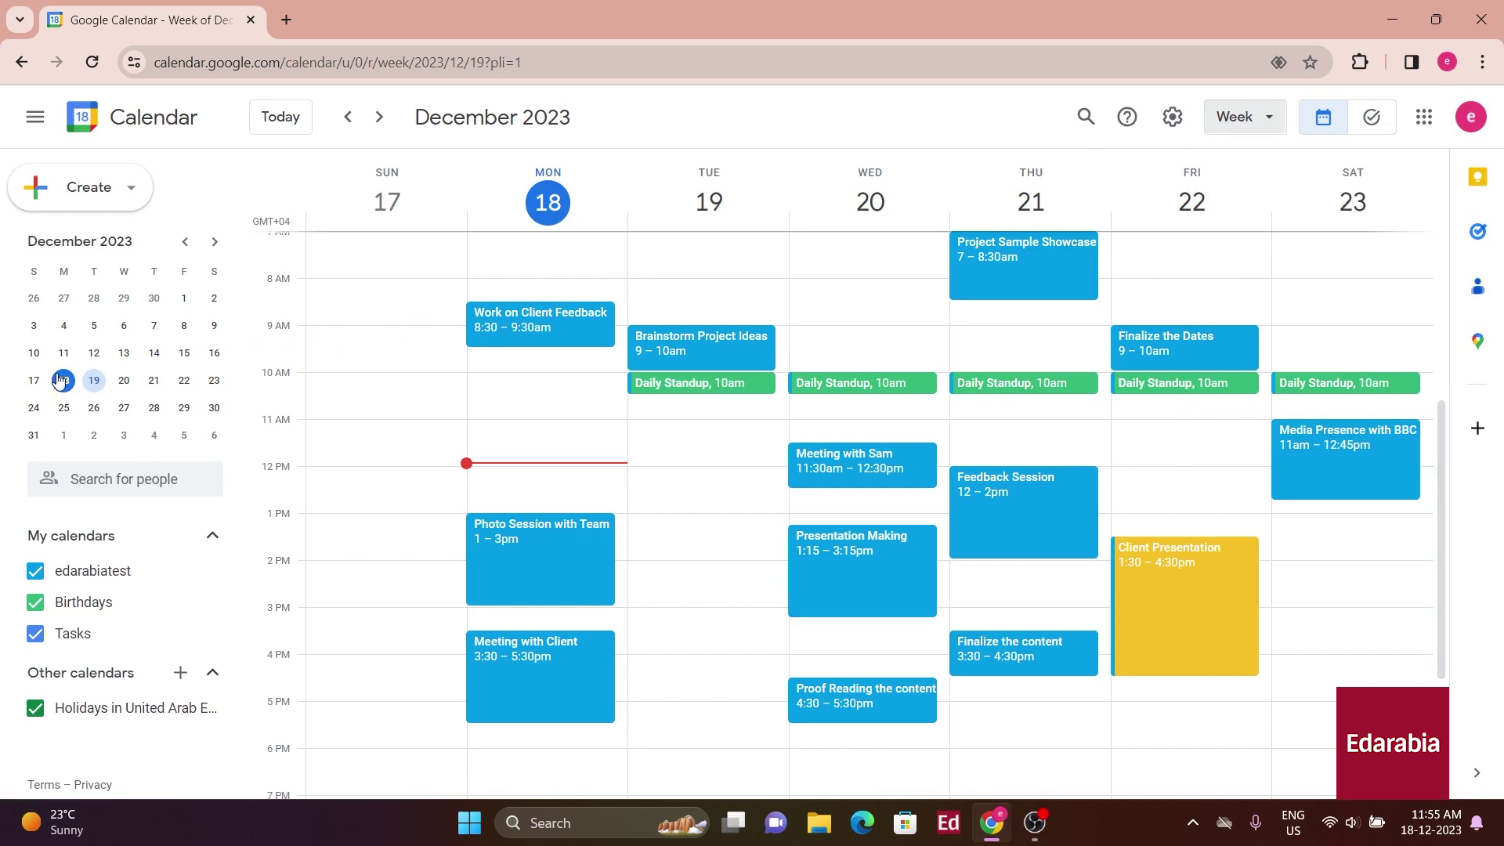
{"action": "left_click_drag", "start_coordinate": [65, 384], "coordinate": [124, 382]}
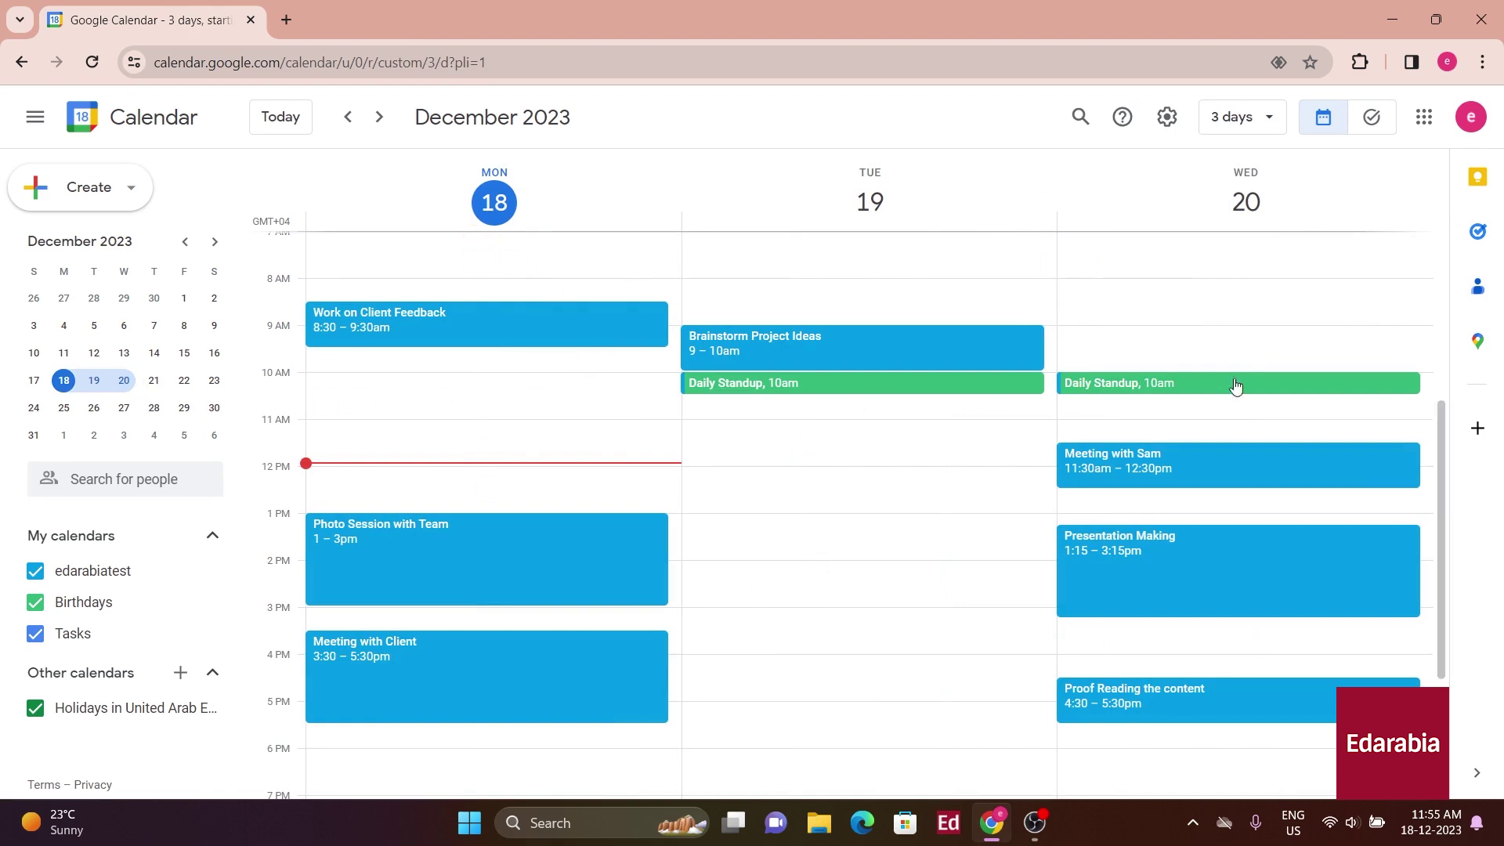
{"action": "key", "text": "w"}
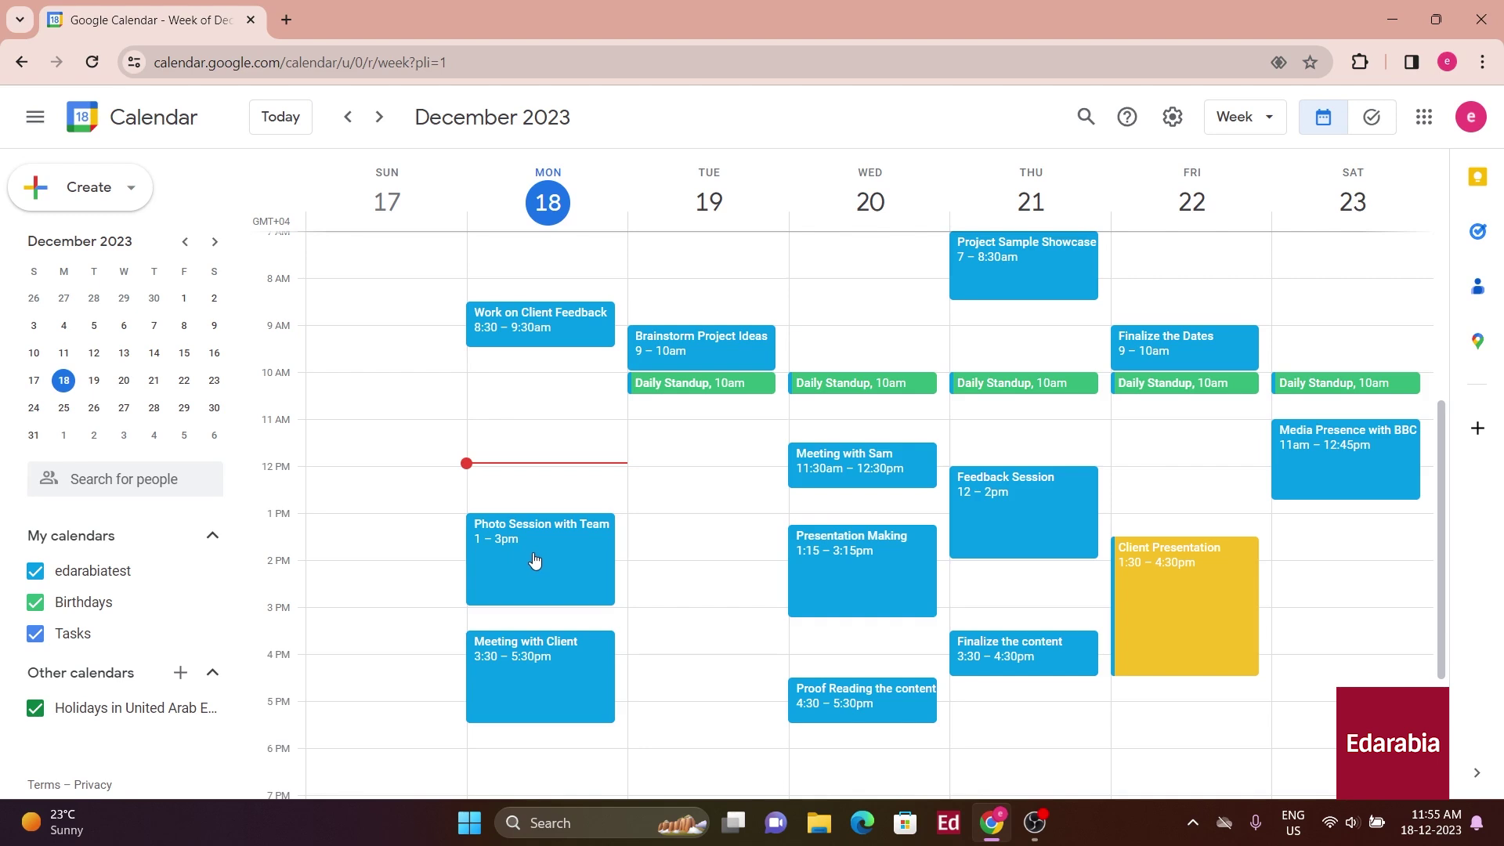
Move Photo Session with Team to Saturday 7:45am and save an untitled Monday 12:15–1:45pm event.
{"action": "left_click_drag", "start_coordinate": [534, 558], "coordinate": [1392, 313]}
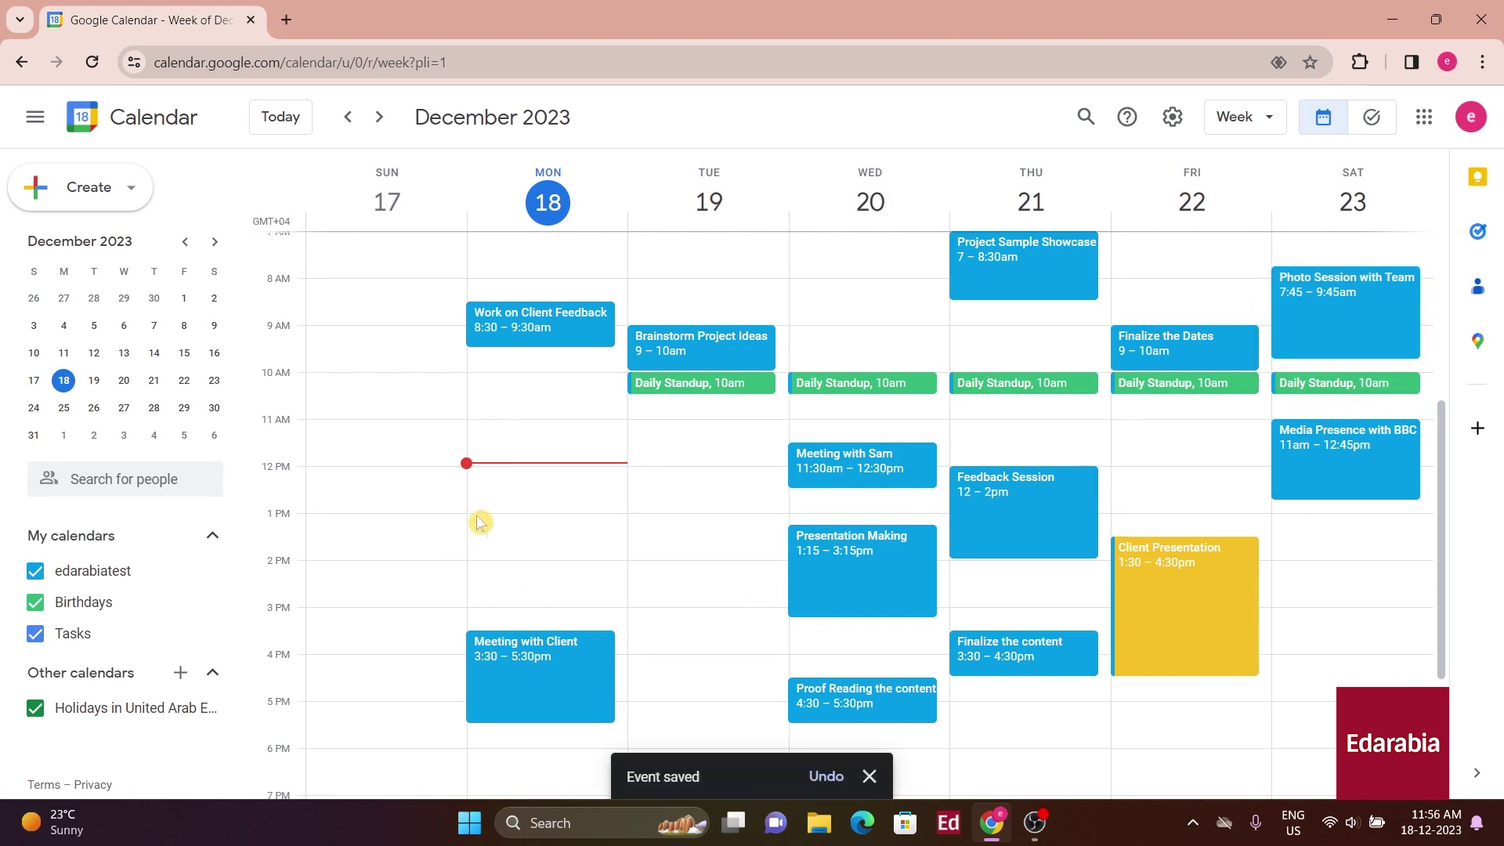
{"action": "left_click_drag", "start_coordinate": [486, 490], "coordinate": [486, 551]}
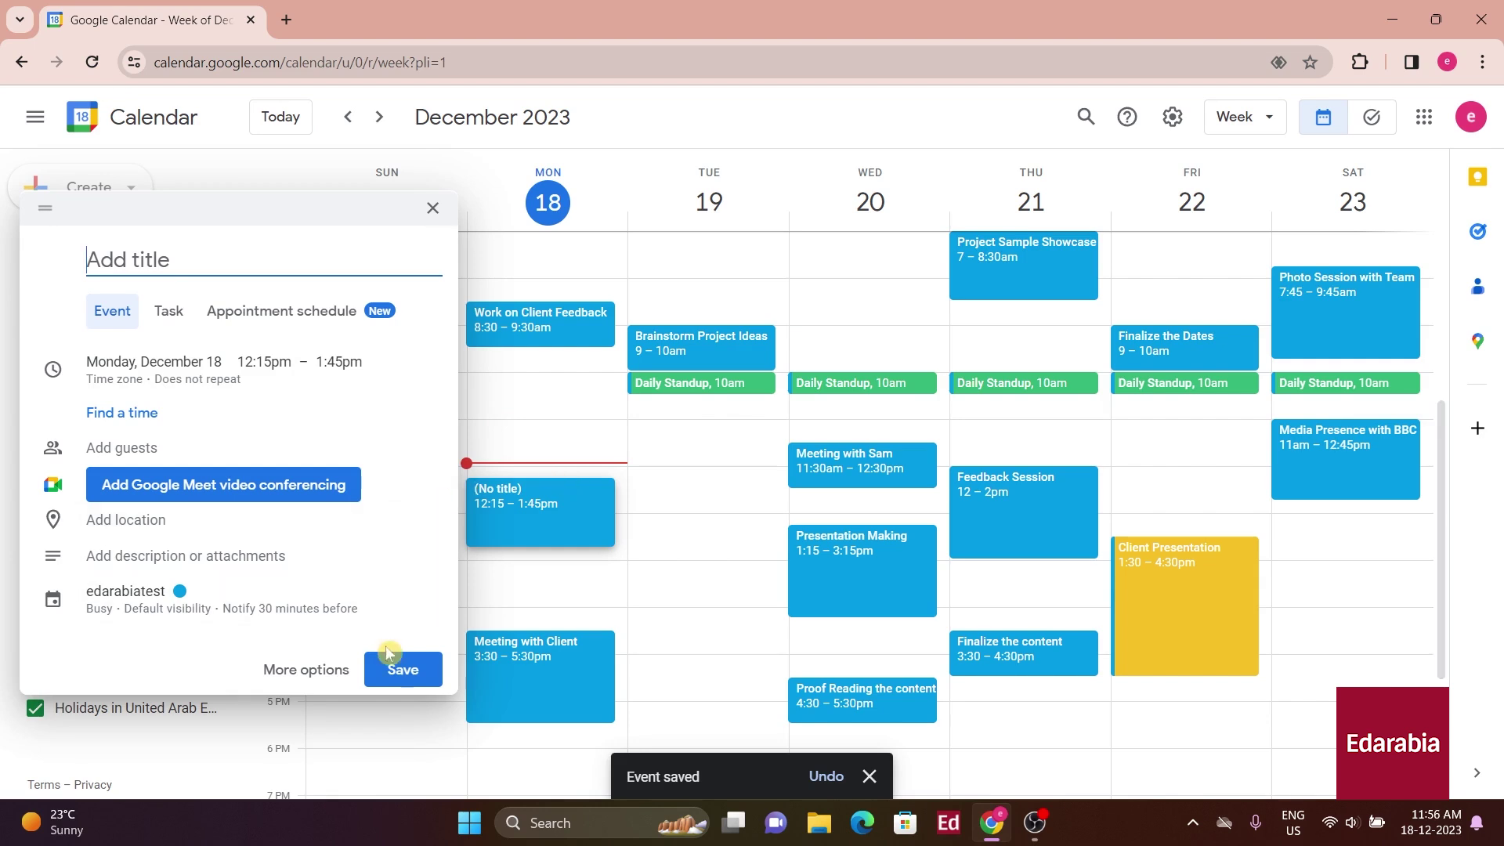
{"action": "left_click", "coordinate": [398, 666]}
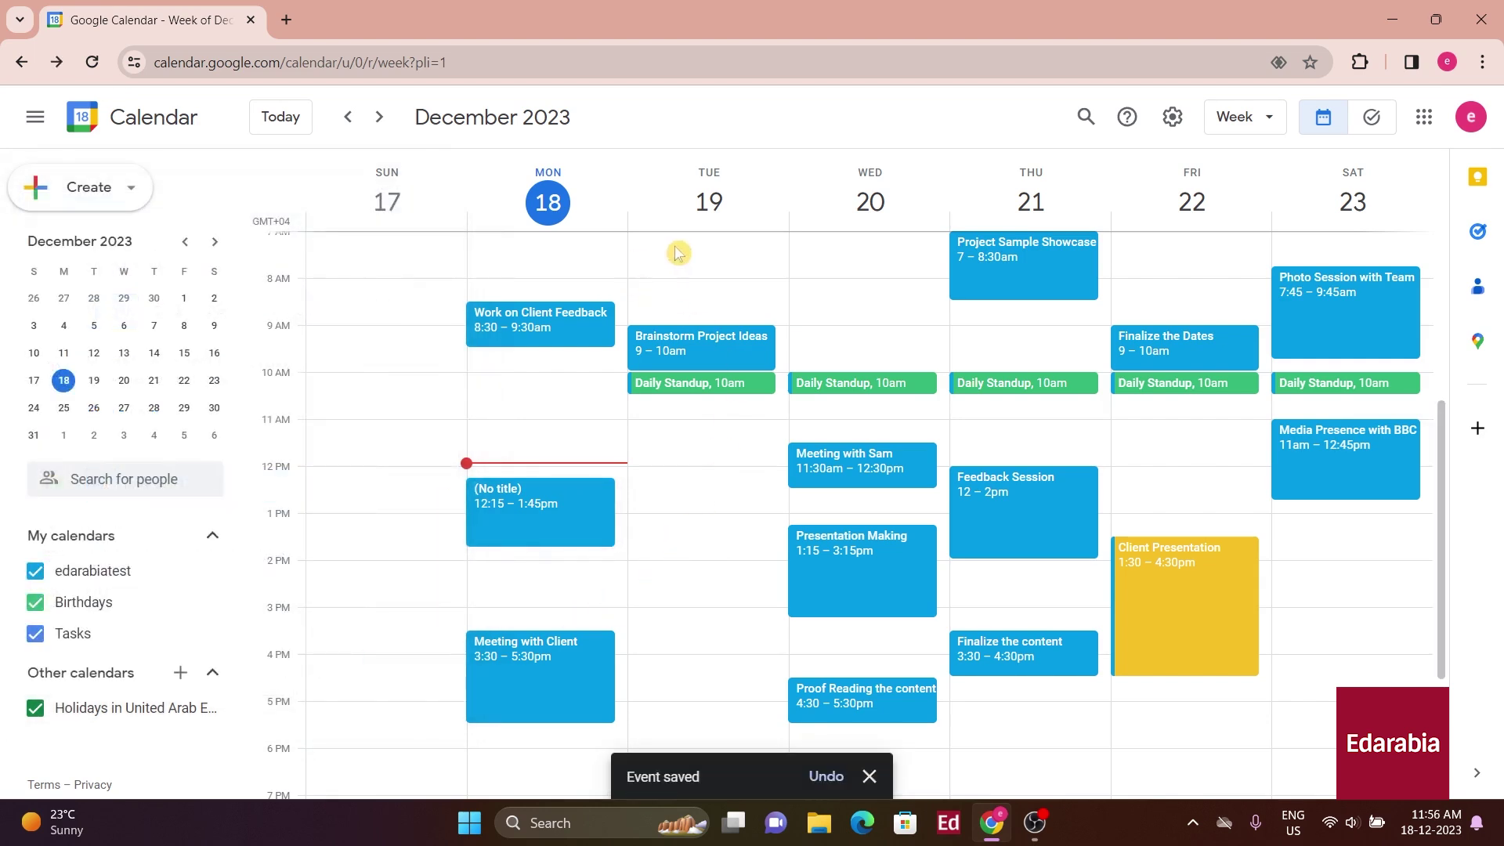
{"action": "left_click_drag", "start_coordinate": [500, 251], "coordinate": [829, 308]}
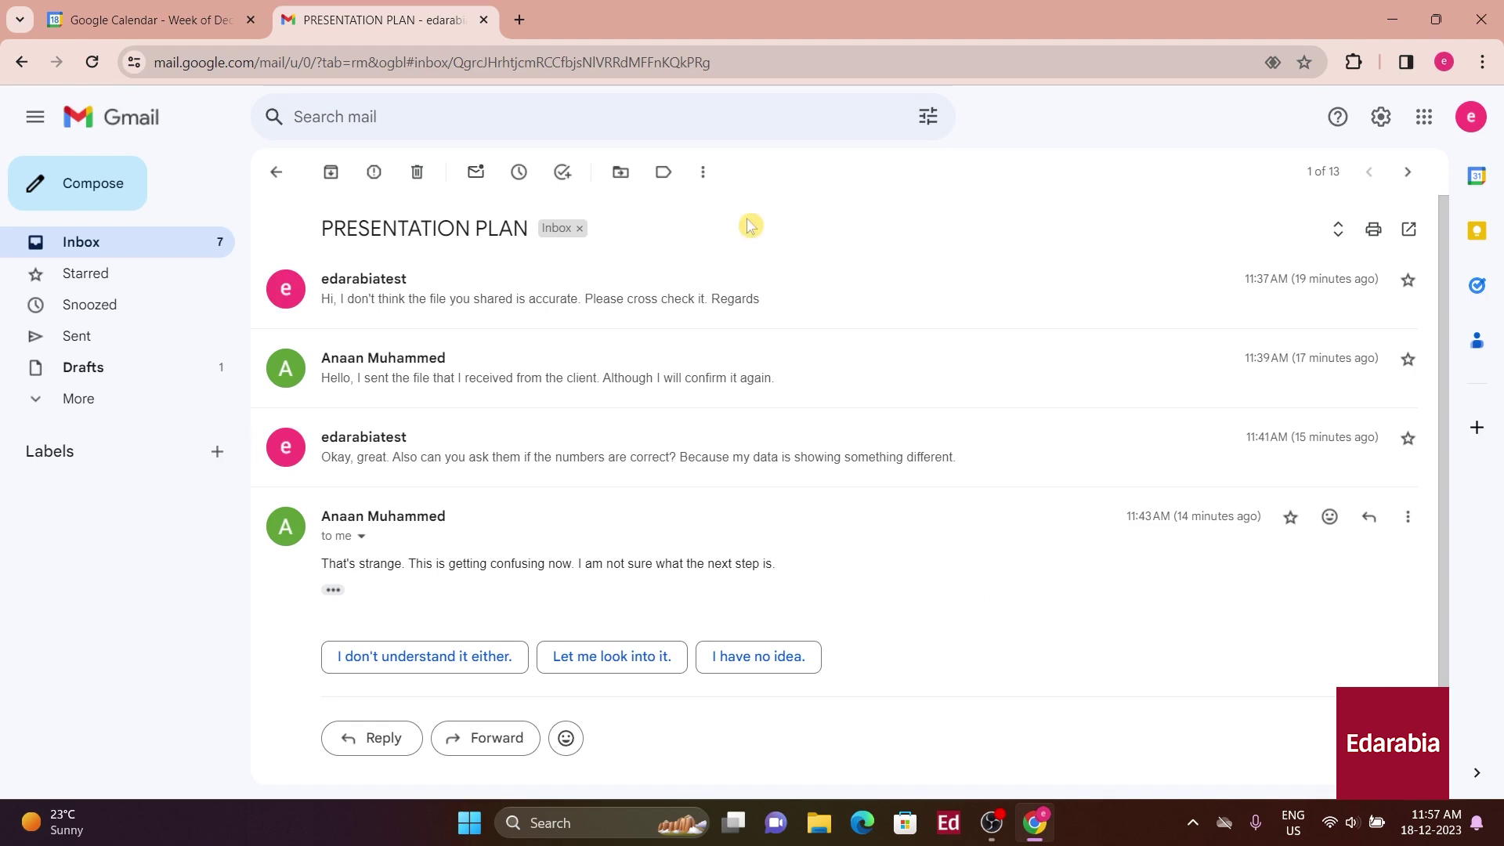
Open More actions on the PRESENTATION PLAN email thread to create an event.
{"action": "left_click", "coordinate": [705, 171]}
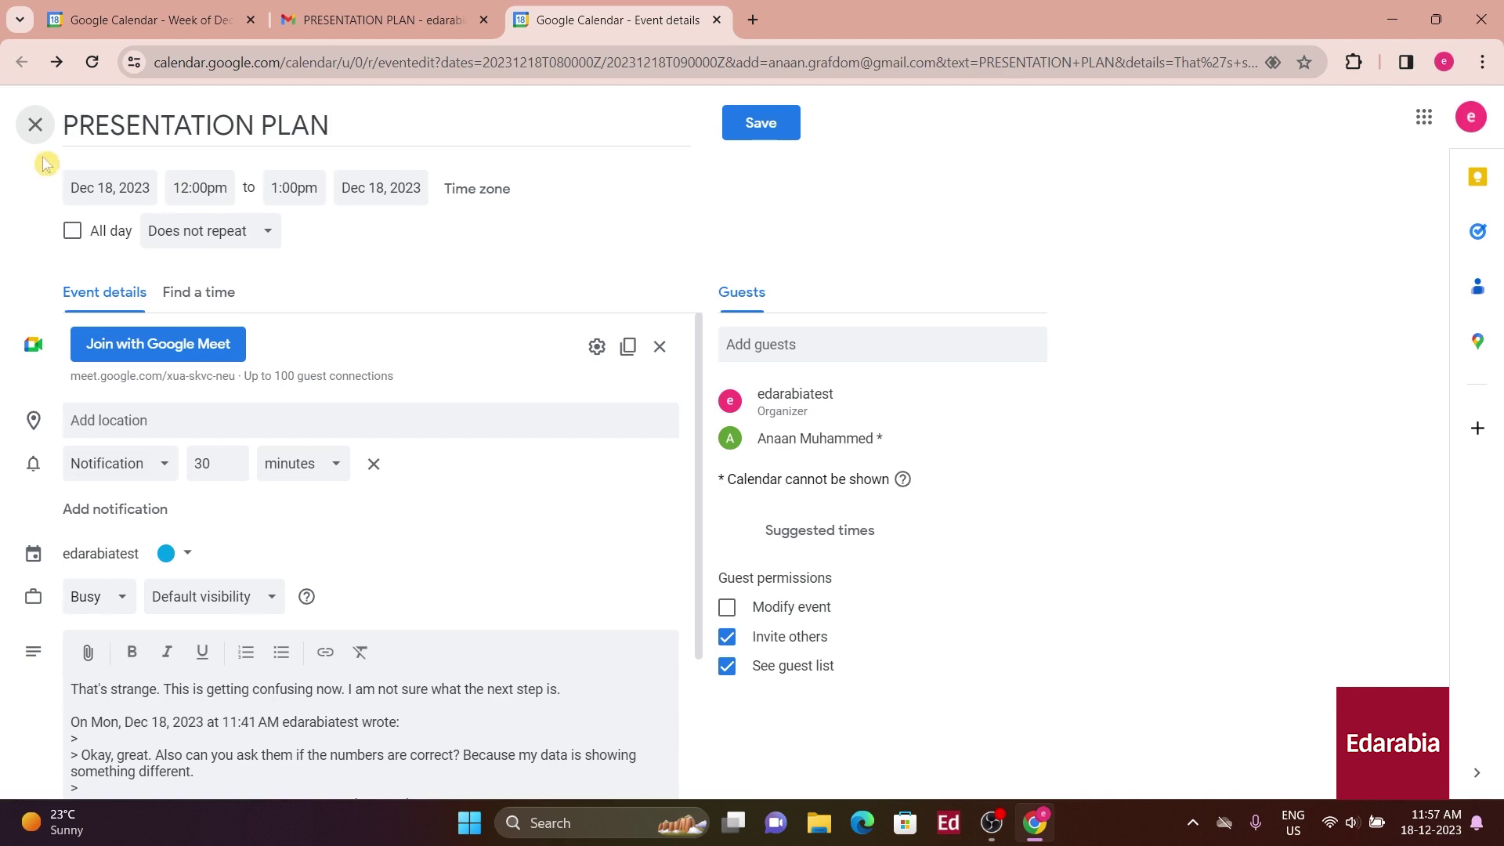
Review the PRESENTATION PLAN event for December 18, 12–1pm, and save it.
{"action": "scroll", "coordinate": [554, 353], "scroll_direction": "down", "scroll_amount": 5}
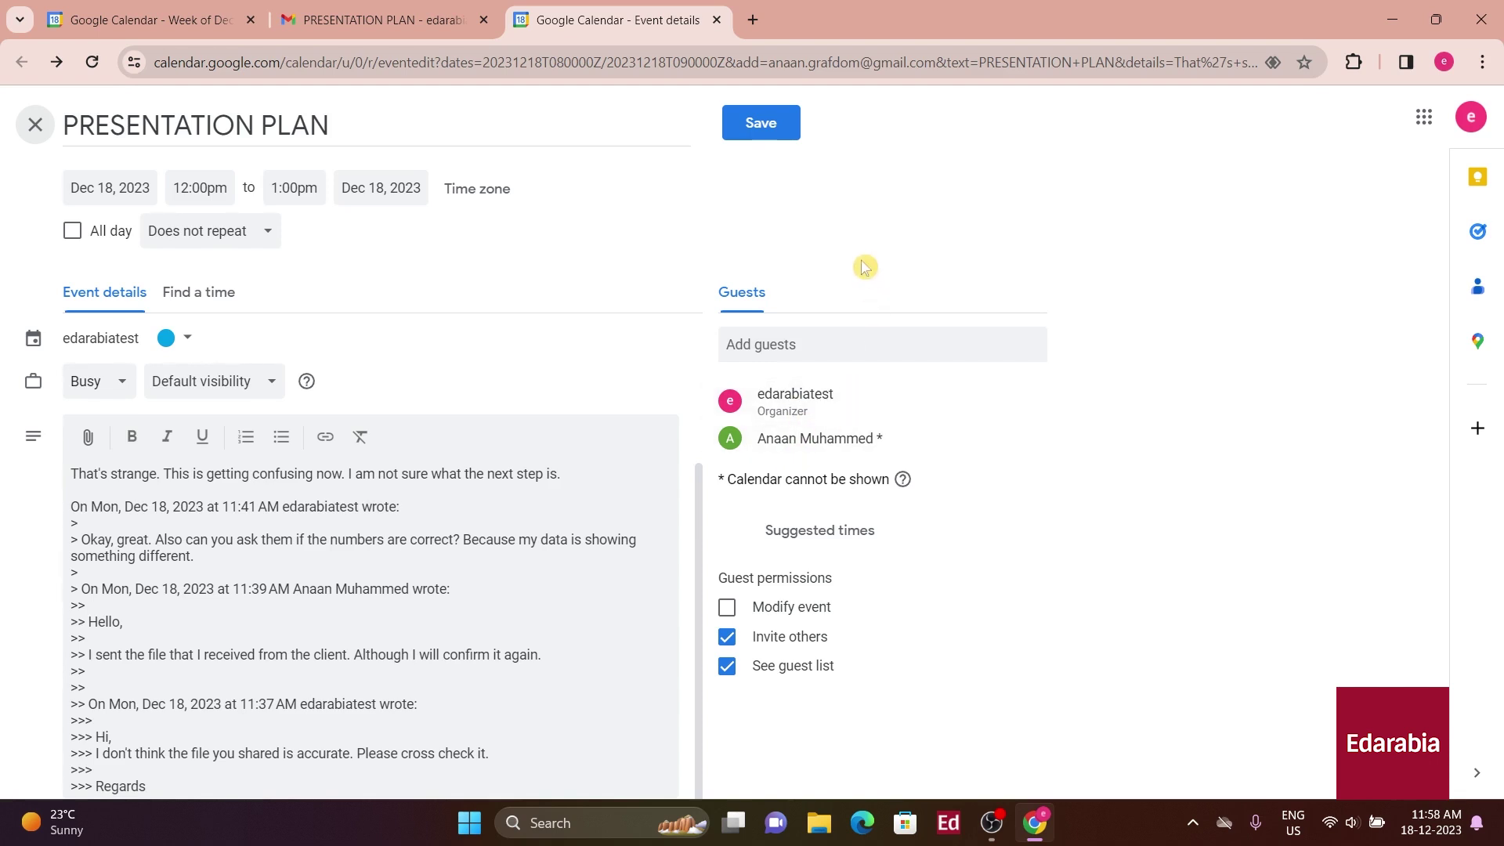
{"action": "scroll", "coordinate": [437, 493], "scroll_direction": "up", "scroll_amount": 5}
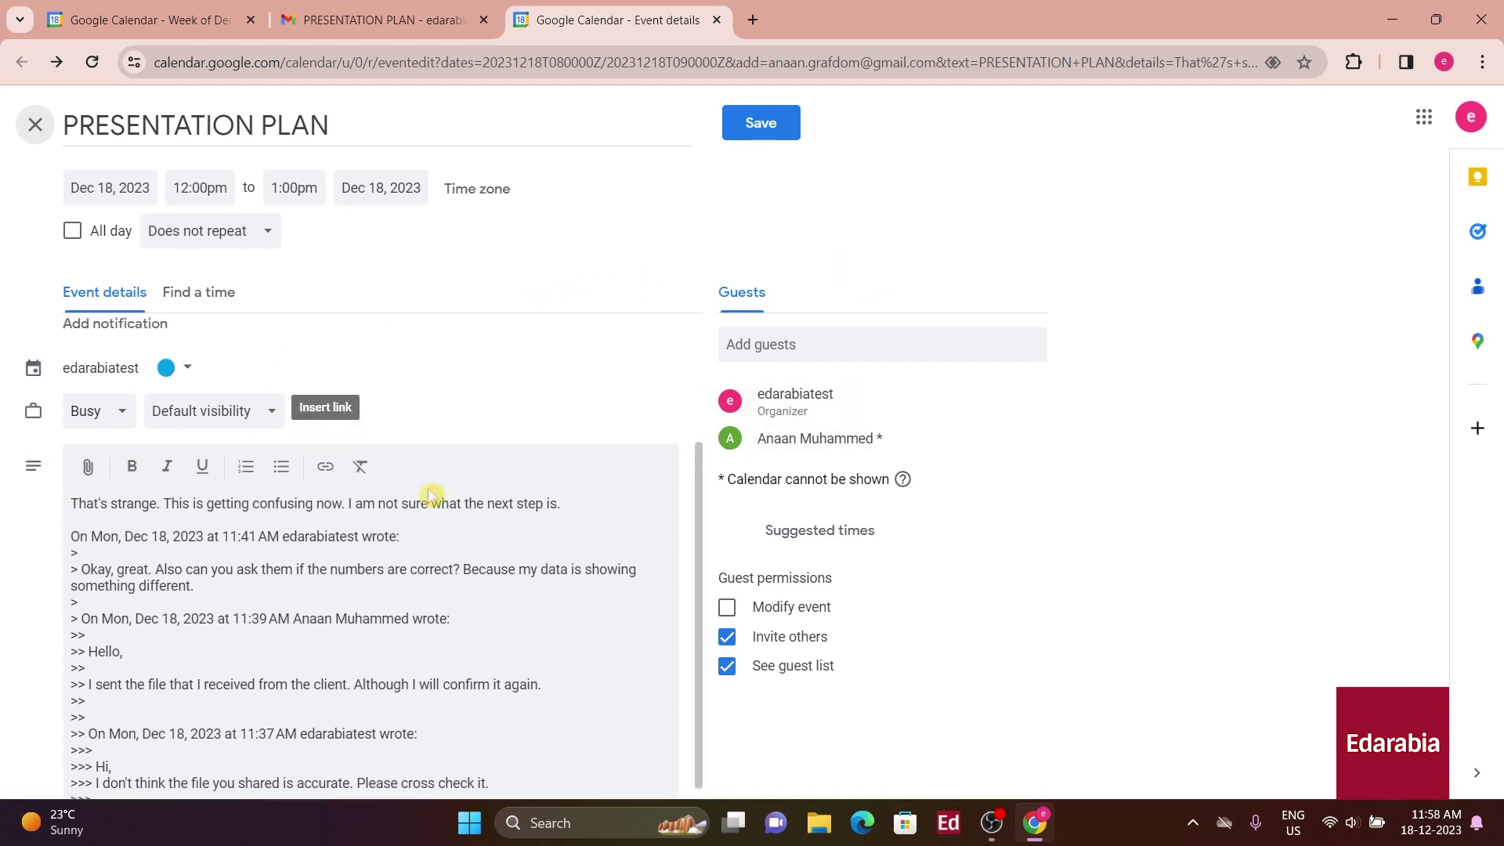
{"action": "left_click", "coordinate": [205, 418]}
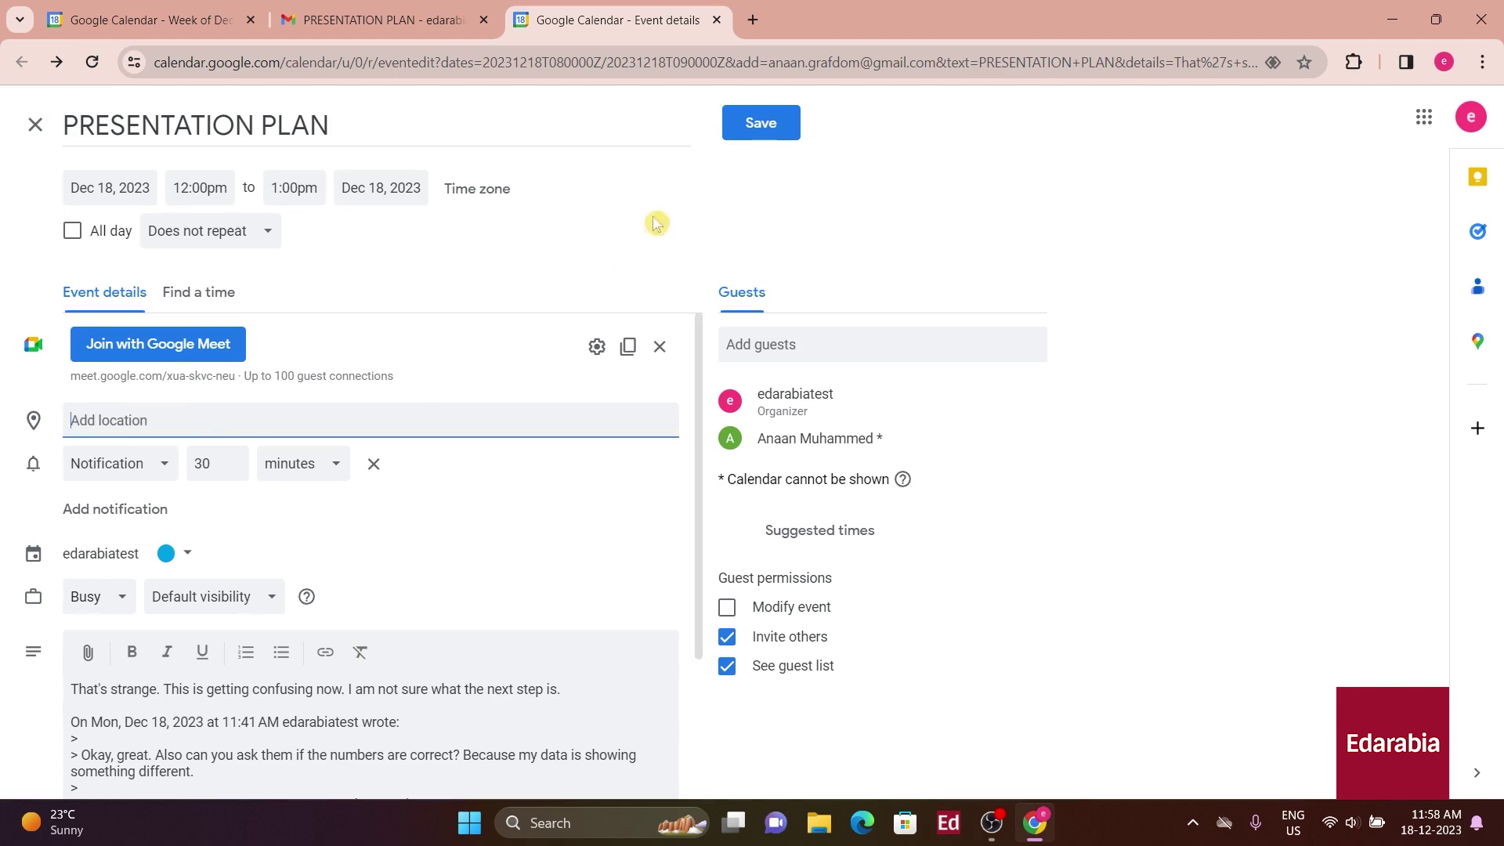
{"action": "left_click", "coordinate": [745, 124]}
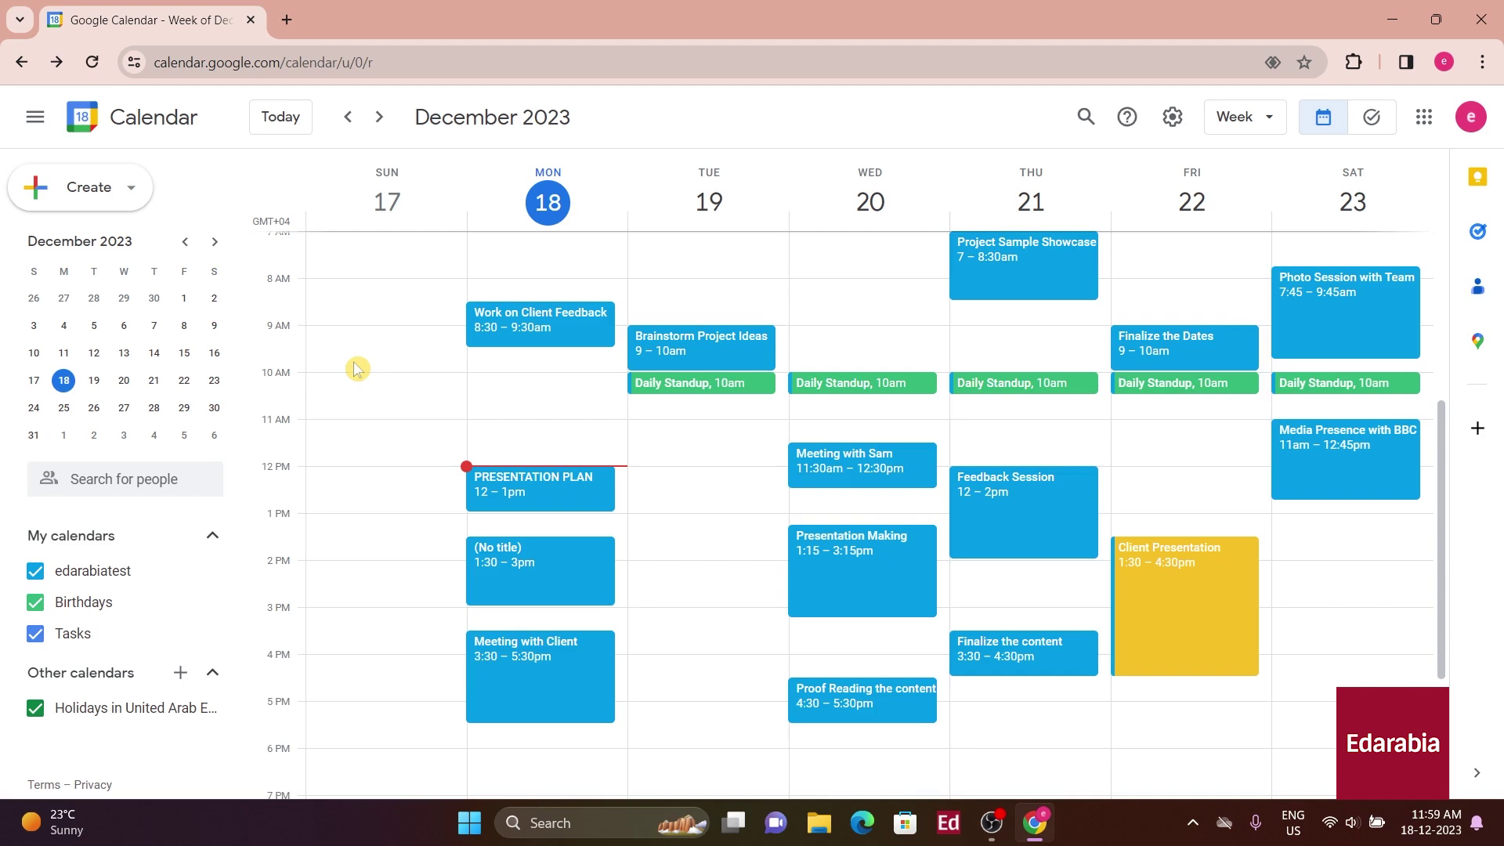
Turn on a secondary time zone of (GMT-06:00) Central Time – Chicago, labelled 'S'.
{"action": "left_click", "coordinate": [1180, 125]}
{"action": "left_click", "coordinate": [1184, 163]}
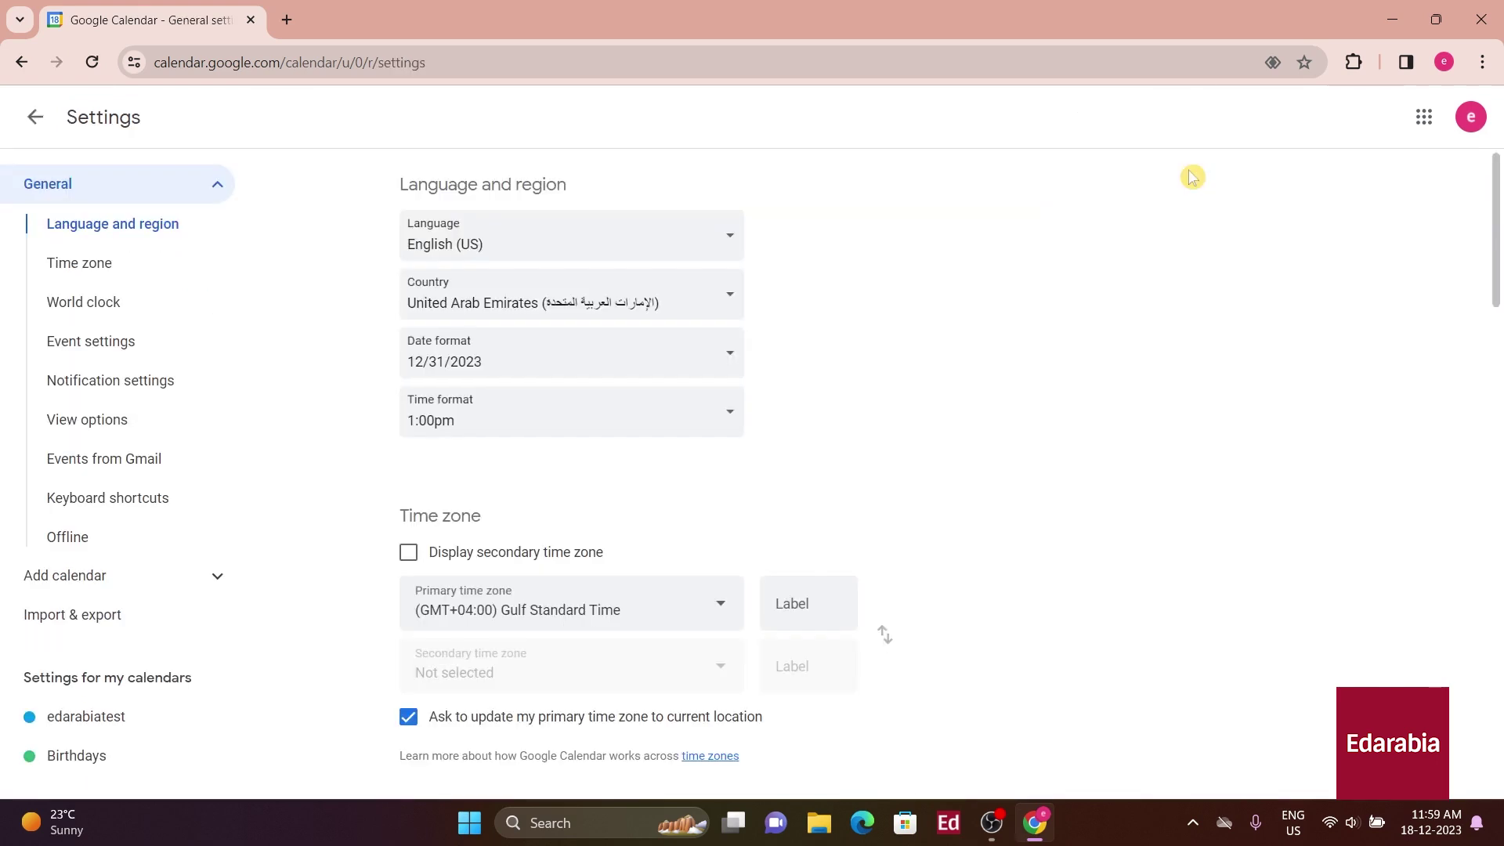
{"action": "left_click", "coordinate": [127, 270]}
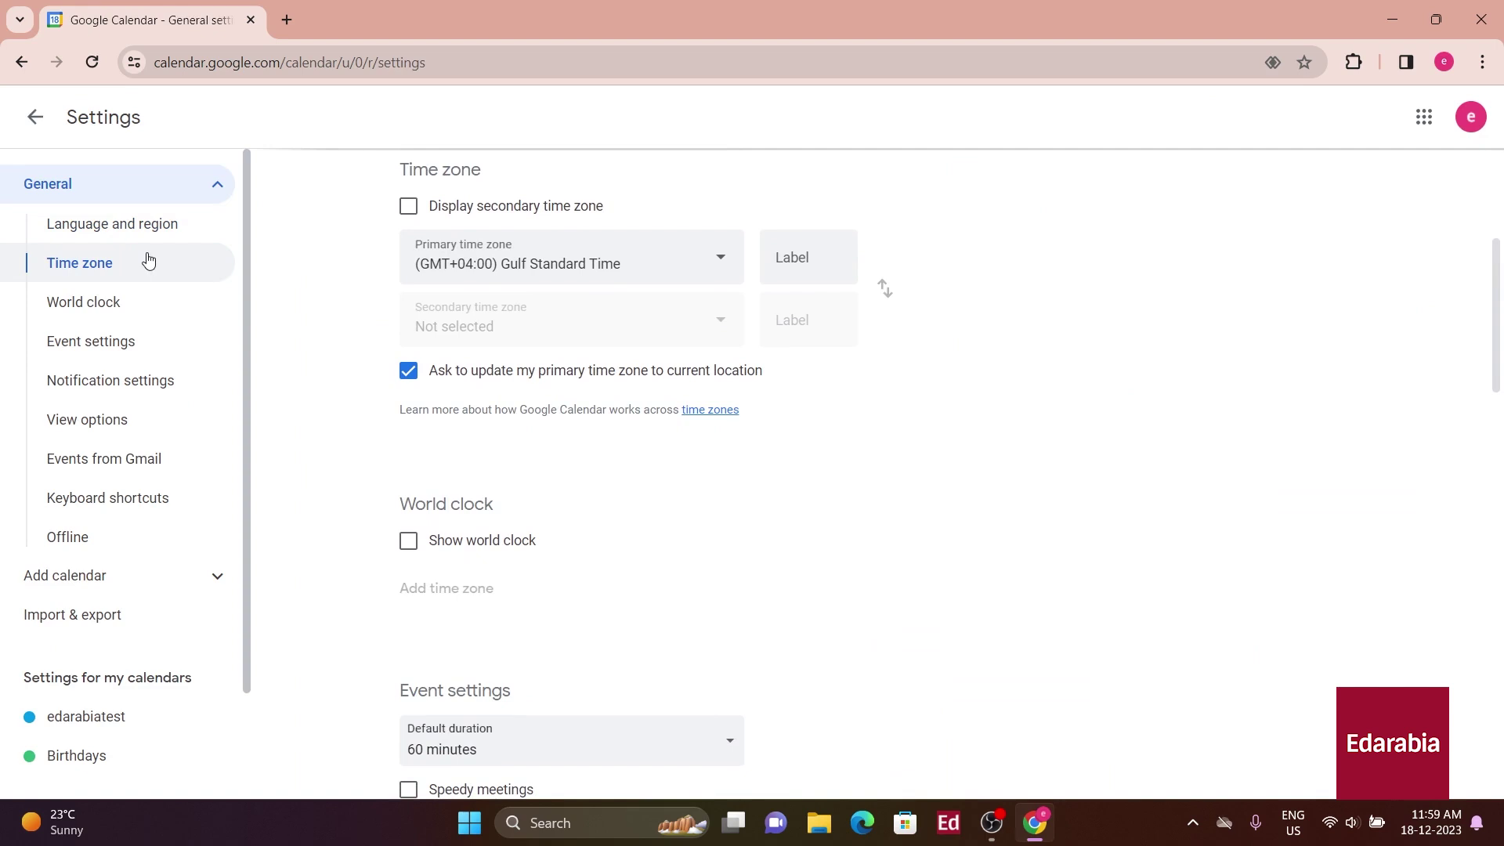
{"action": "left_click", "coordinate": [413, 209]}
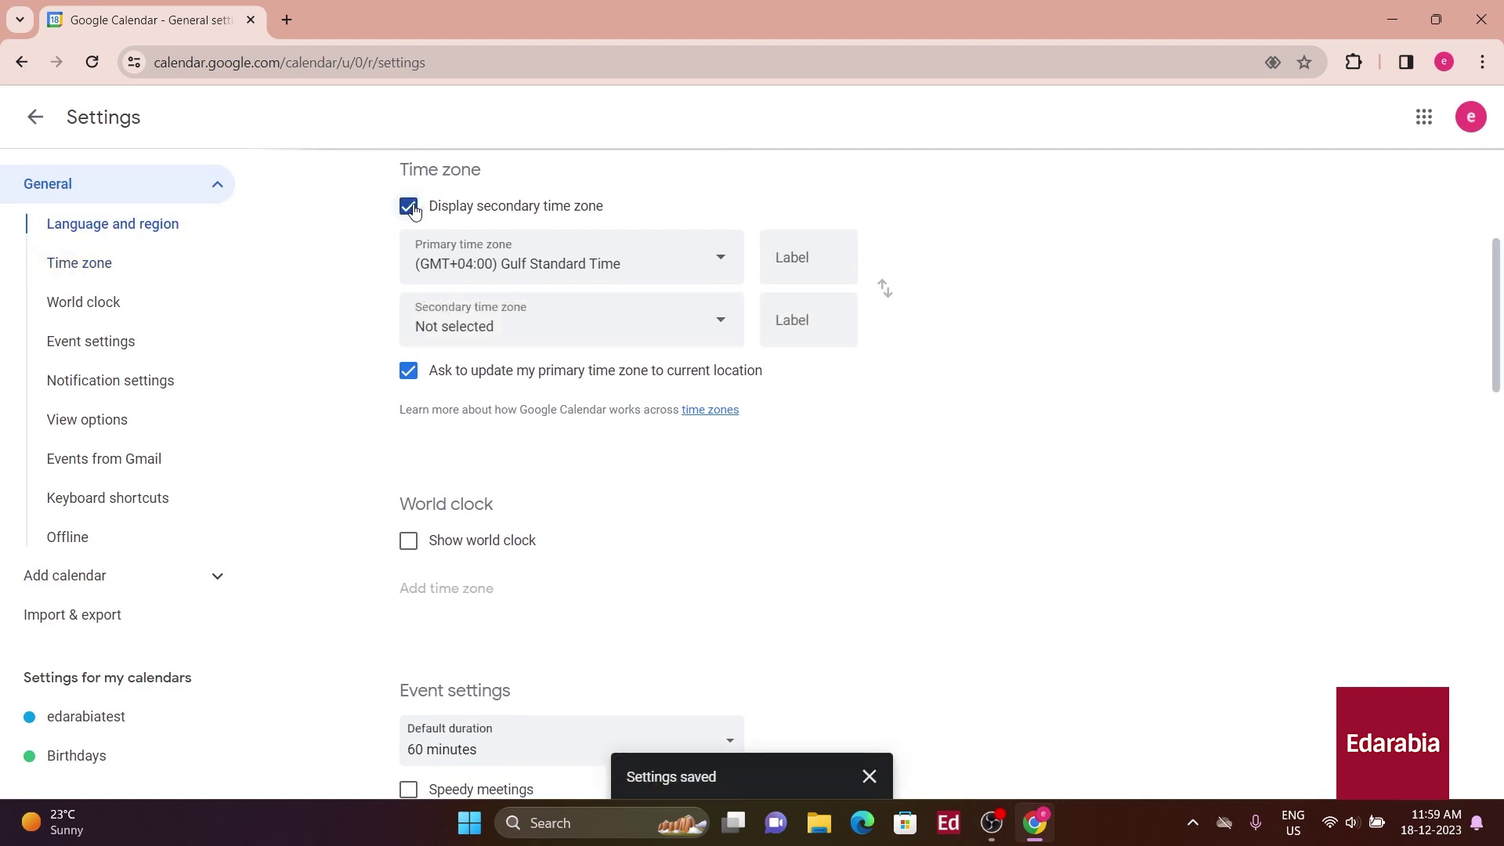
{"action": "left_click", "coordinate": [736, 329]}
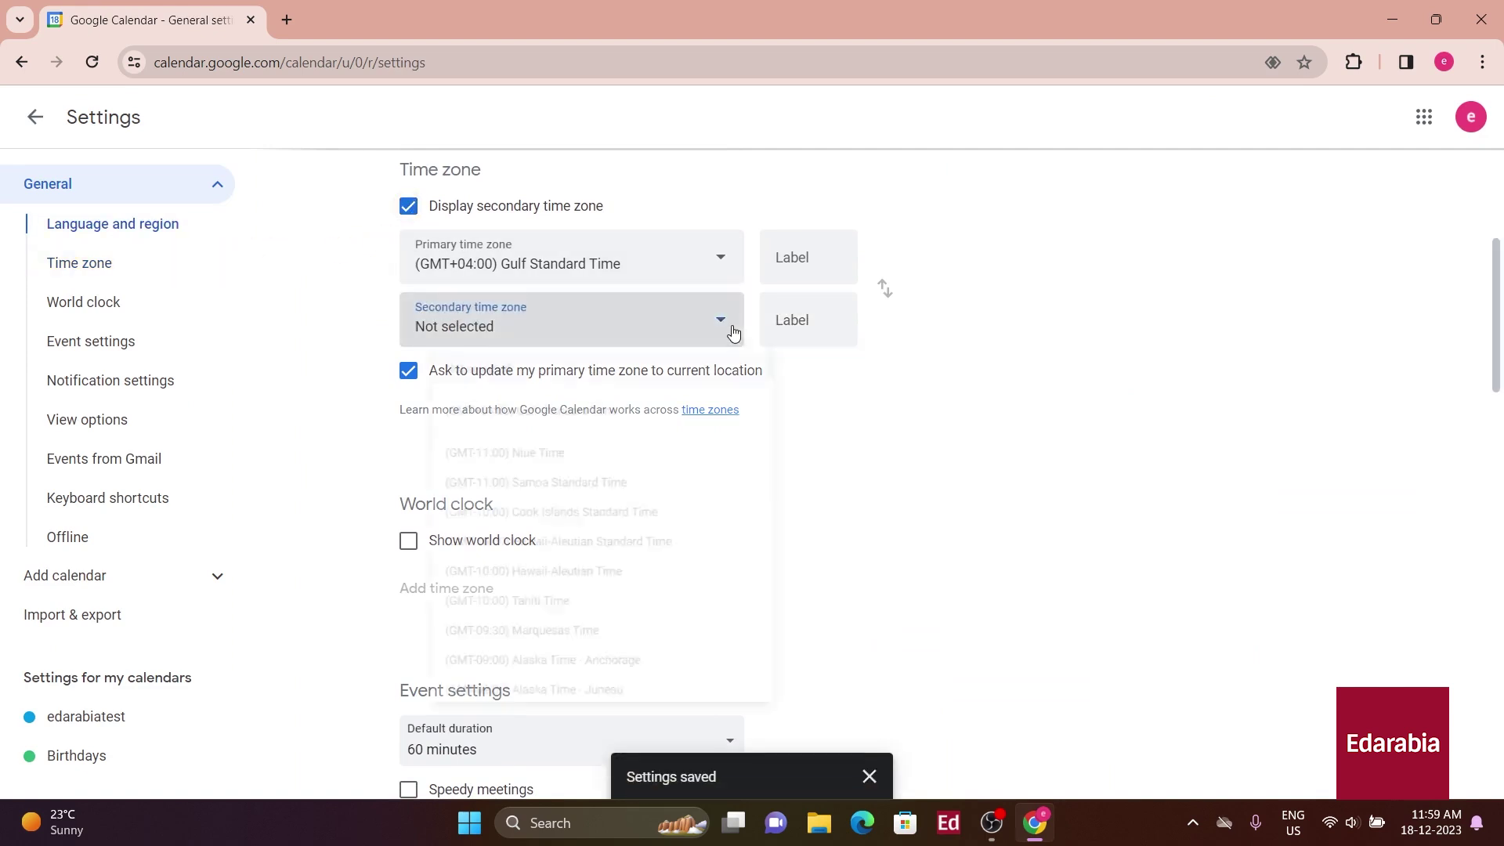
{"action": "scroll", "coordinate": [672, 594], "scroll_direction": "down", "scroll_amount": 8}
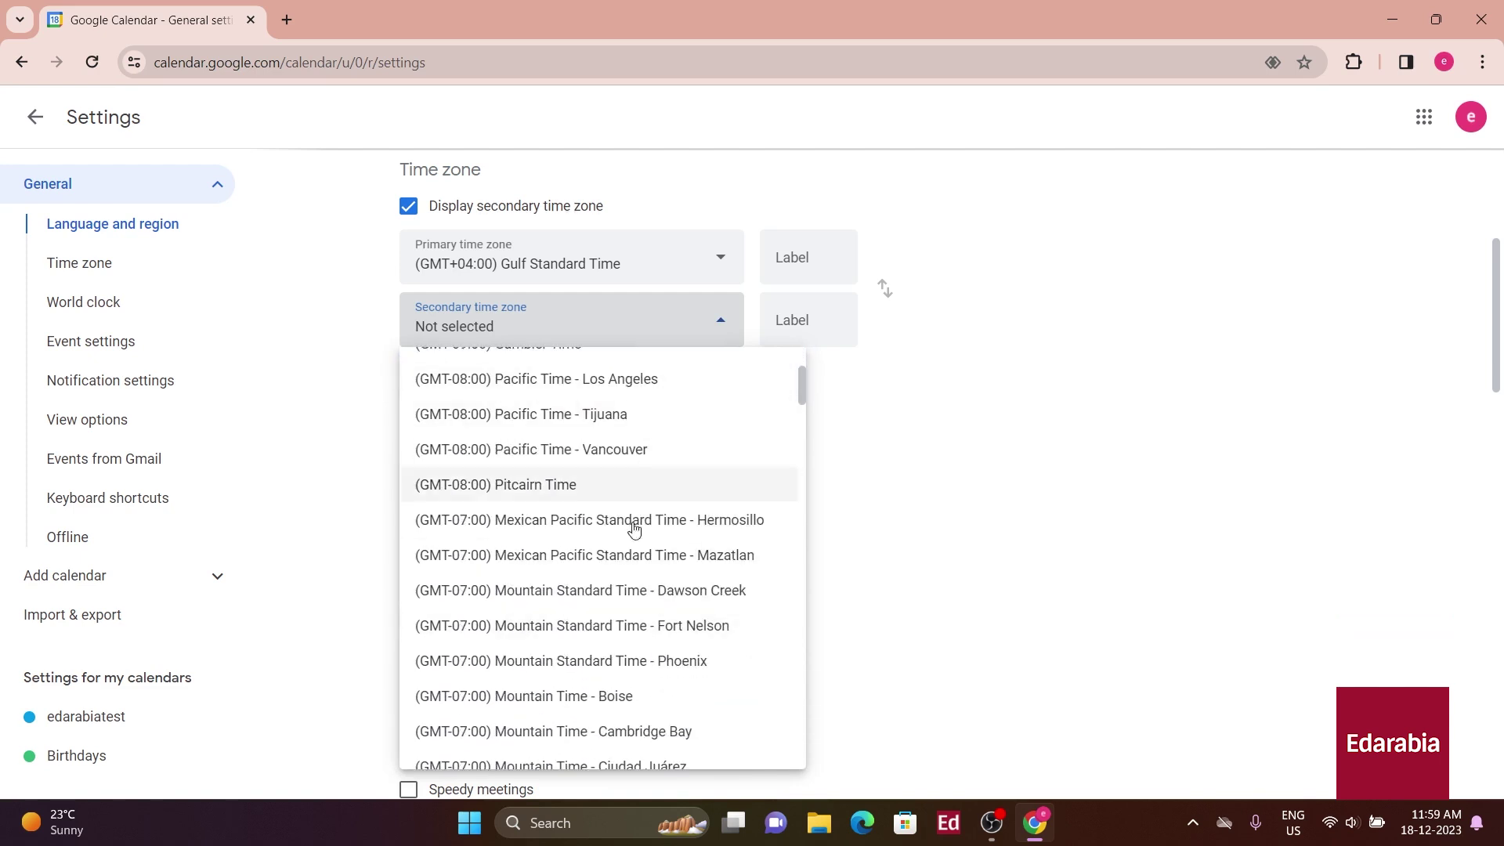
{"action": "scroll", "coordinate": [671, 557], "scroll_direction": "down", "scroll_amount": 10}
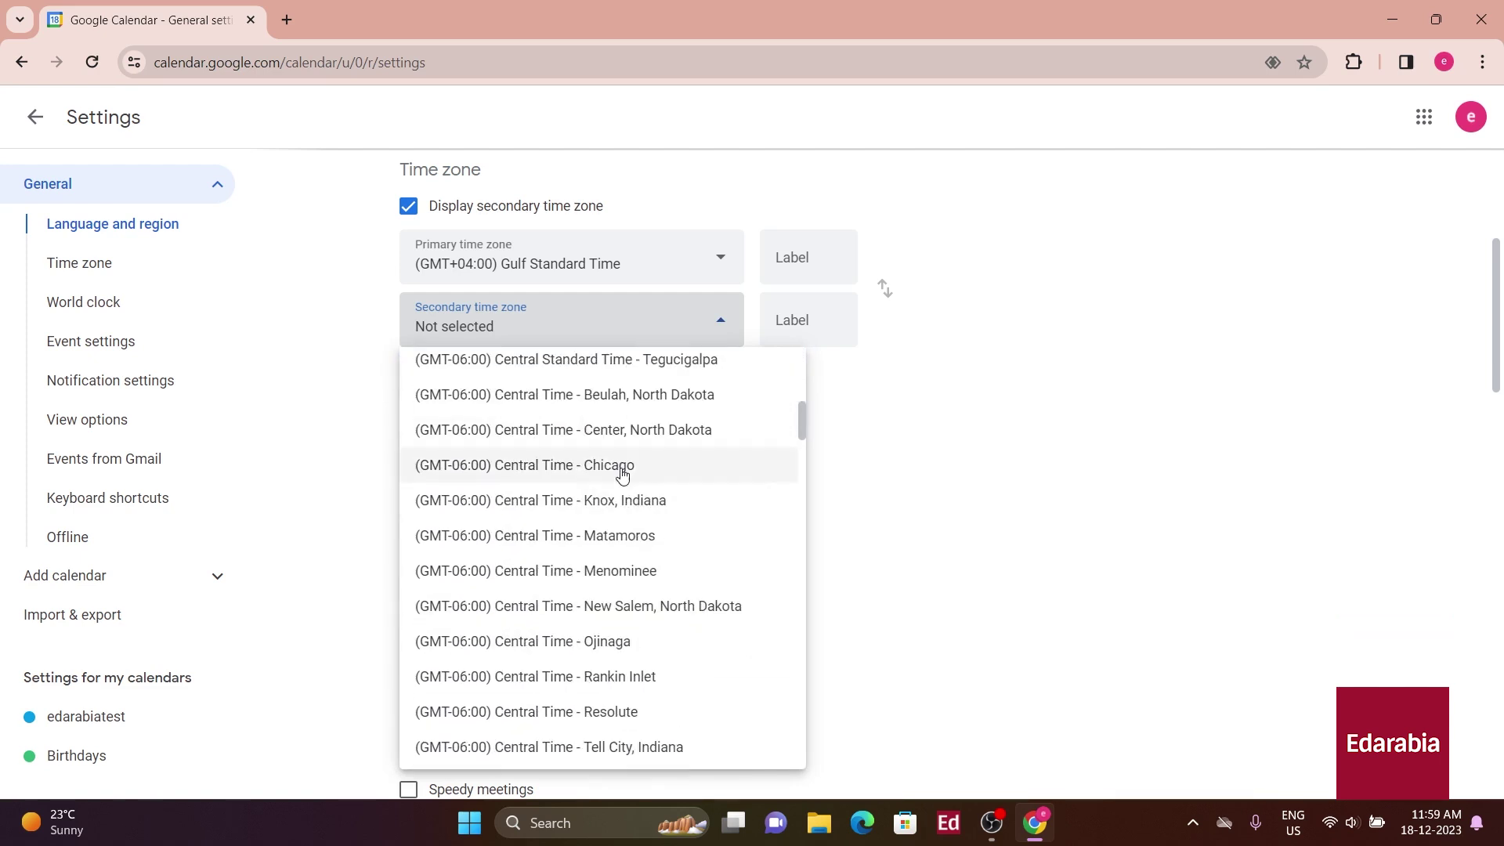
{"action": "left_click", "coordinate": [621, 473]}
{"action": "left_click", "coordinate": [775, 328]}
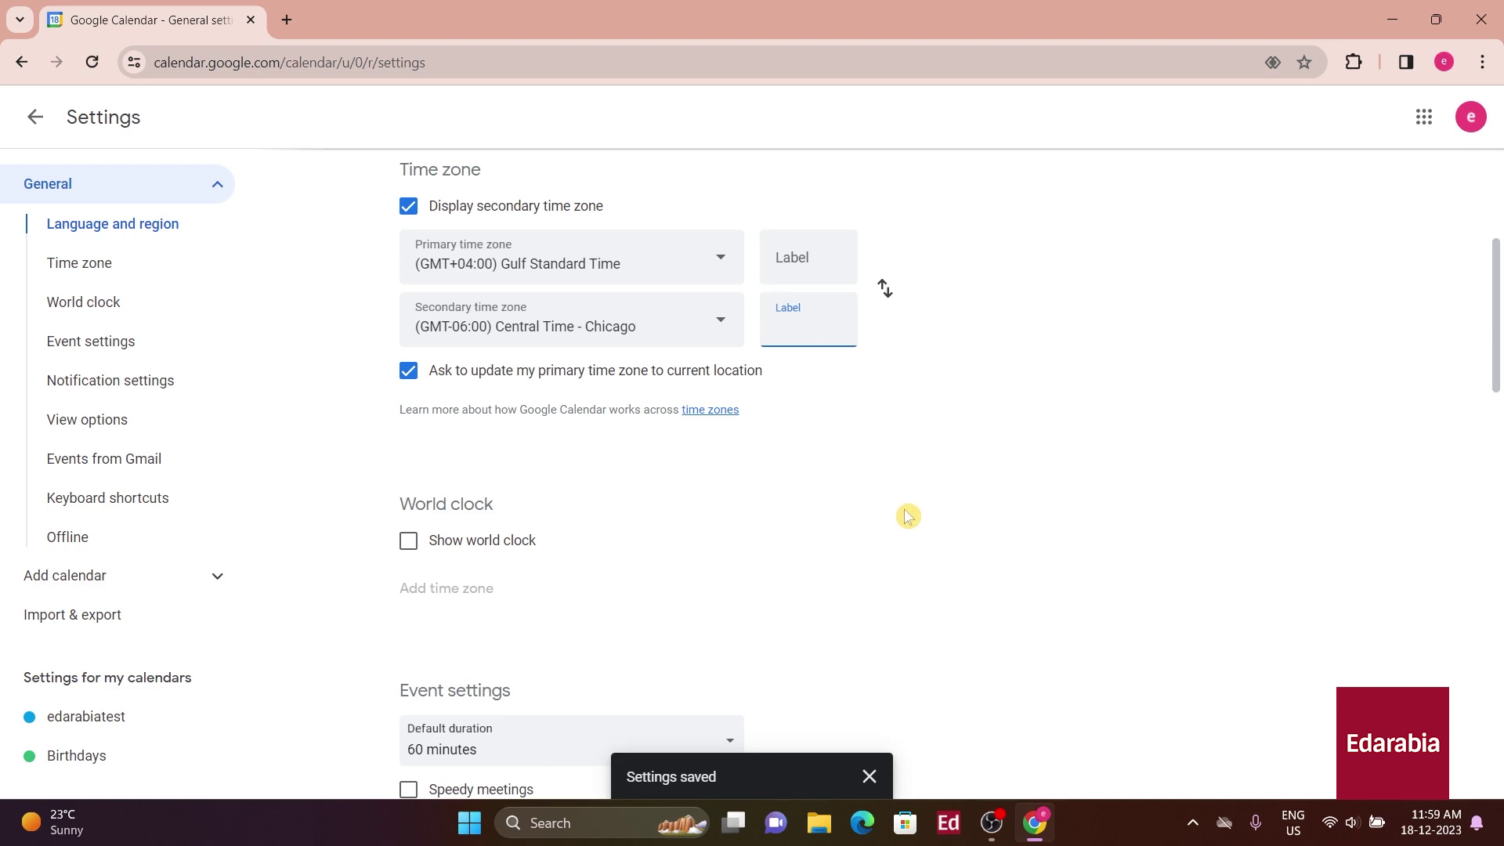
{"action": "type", "text": "Sam"}
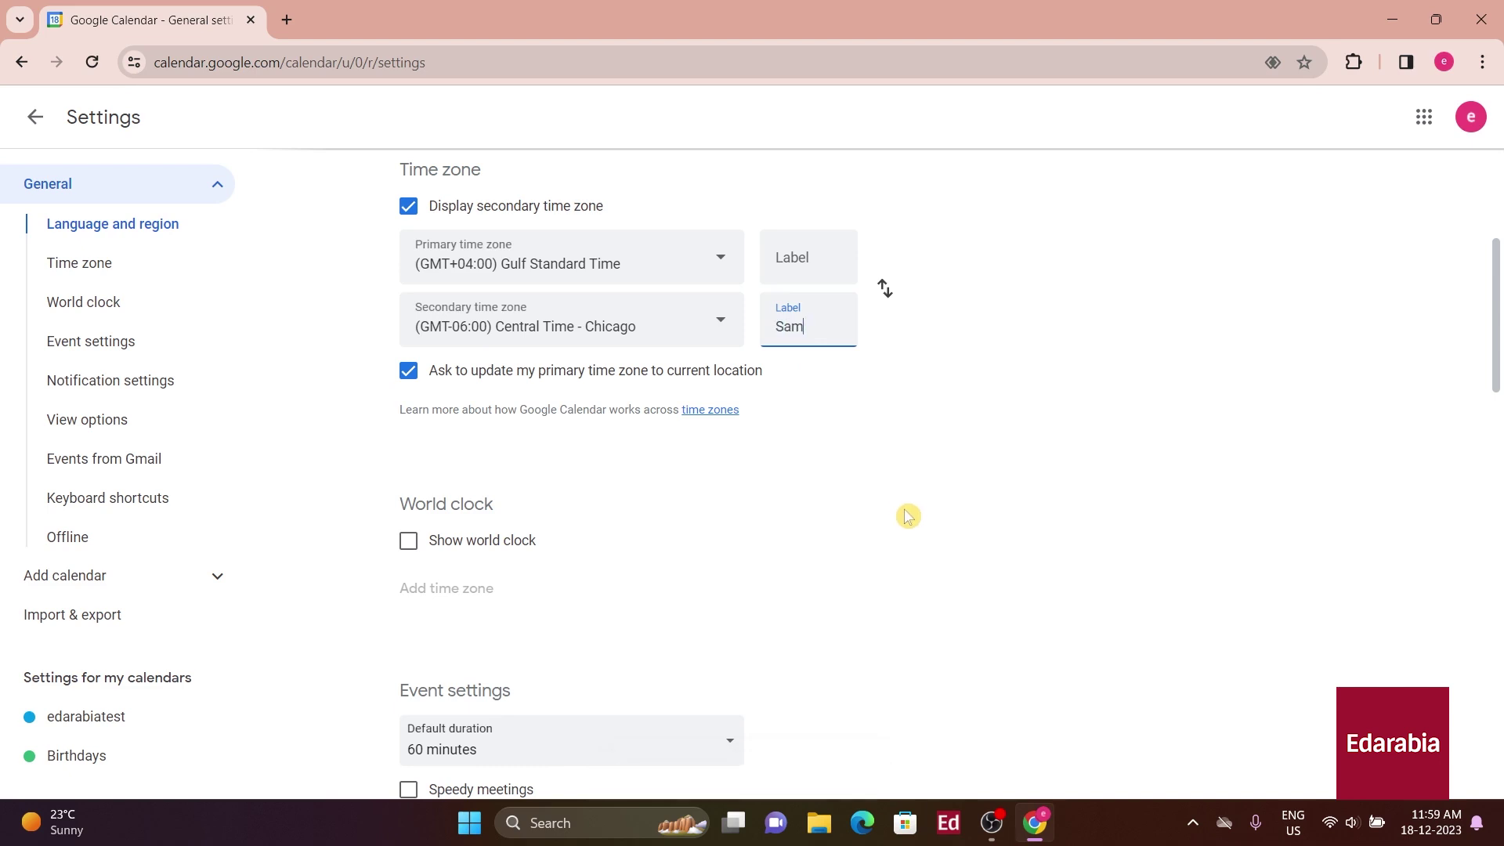
{"action": "left_click", "coordinate": [832, 608]}
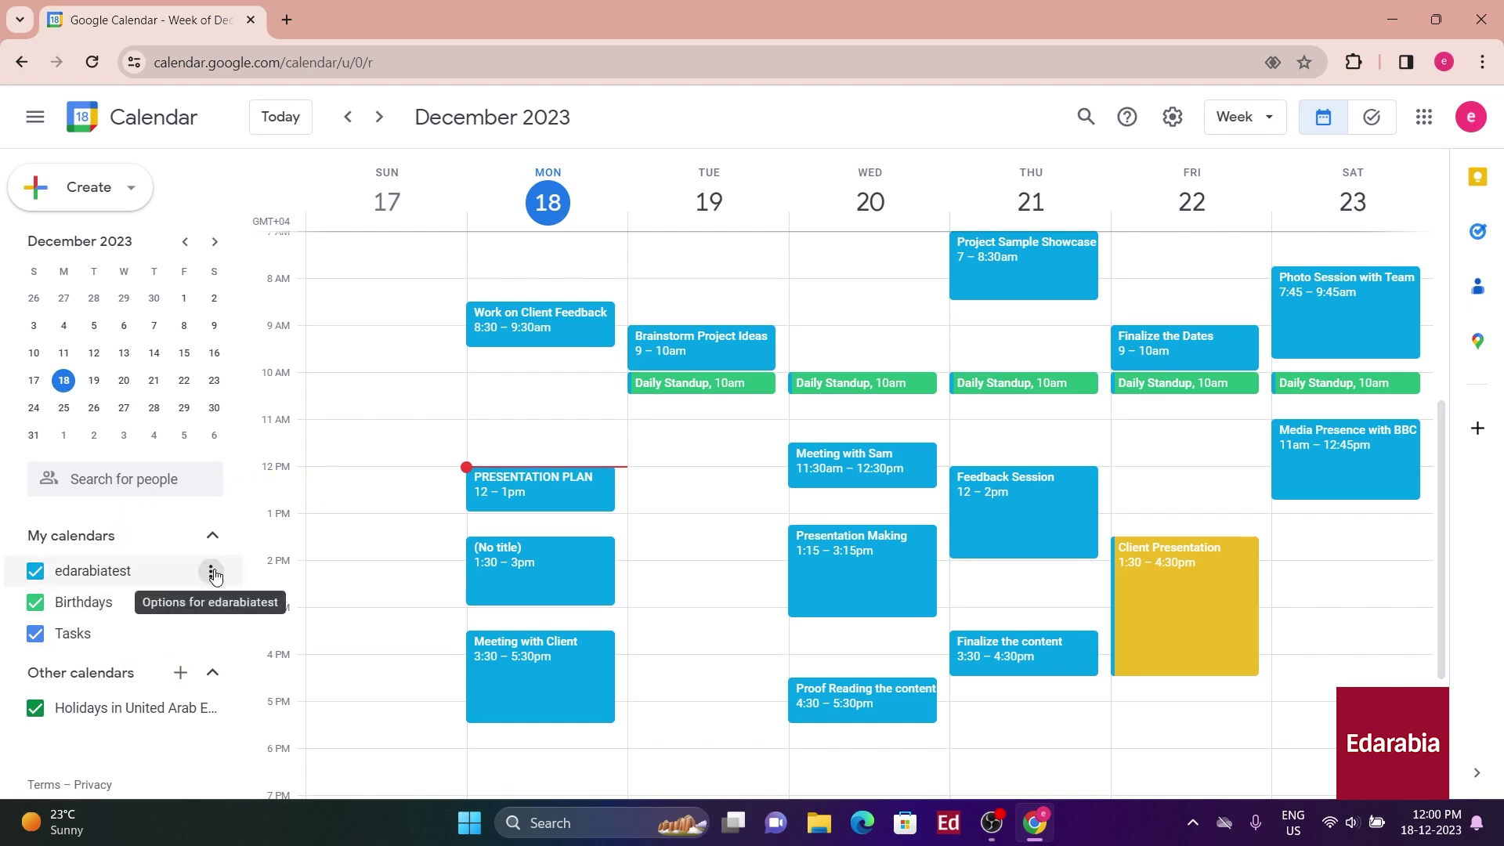
Add a 0-minute default notification in edarabiatest's settings and dismiss the reminder alert.
{"action": "left_click", "coordinate": [214, 576]}
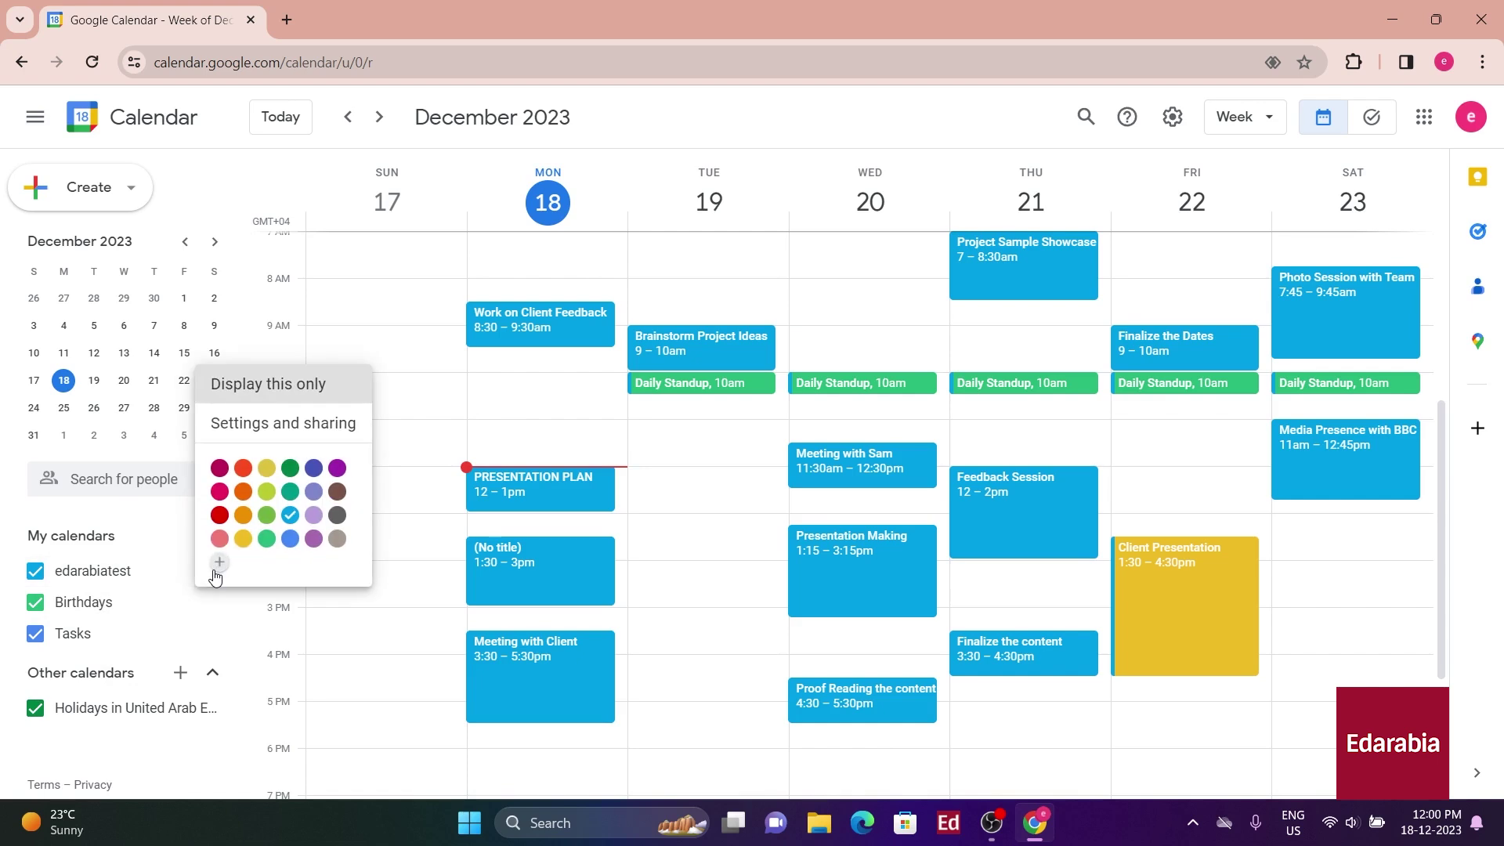
{"action": "left_click", "coordinate": [292, 427]}
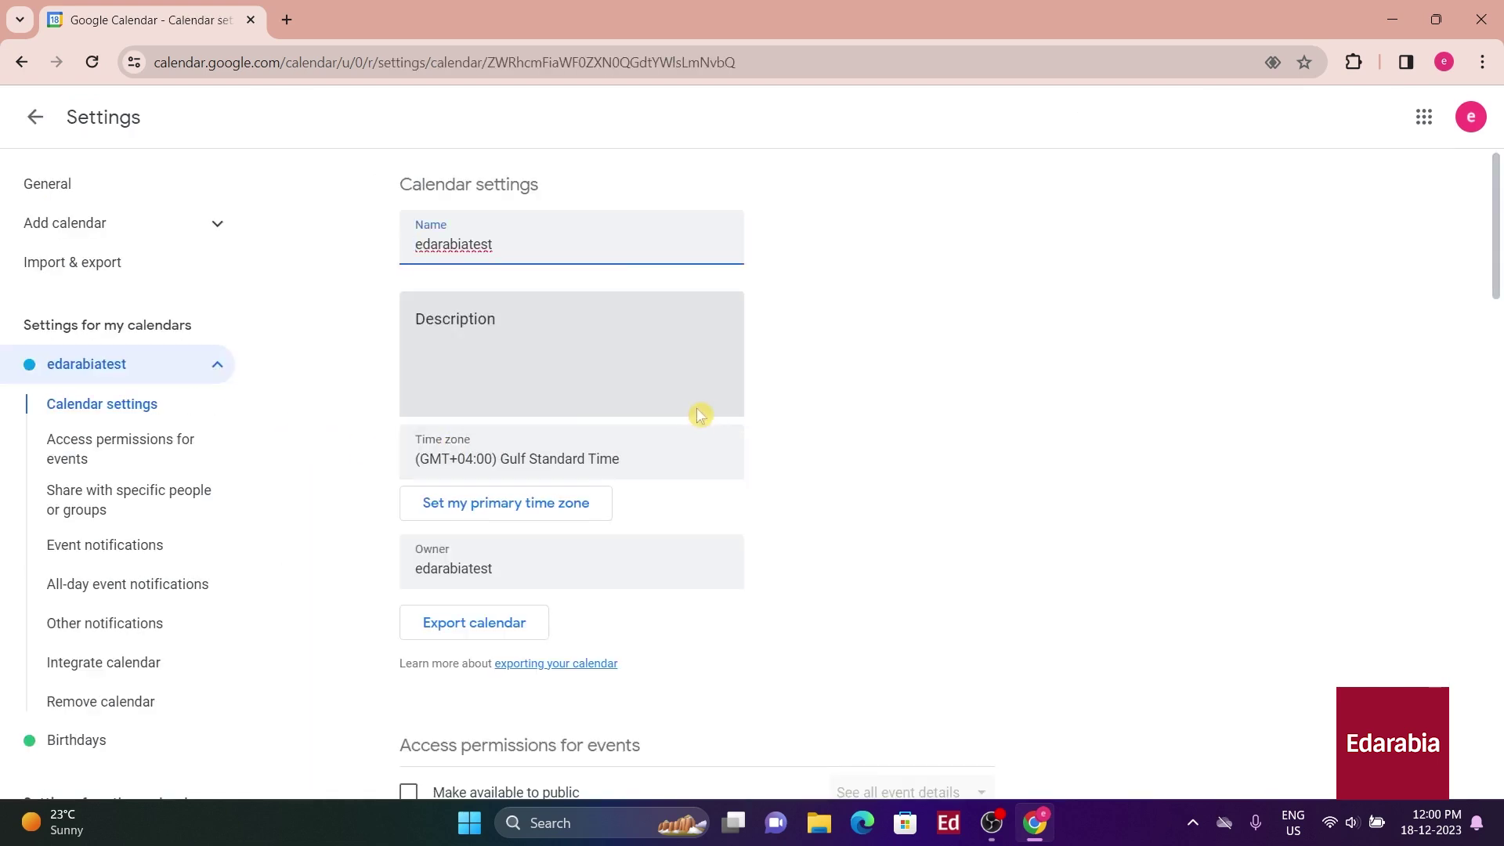
{"action": "left_click", "coordinate": [155, 563]}
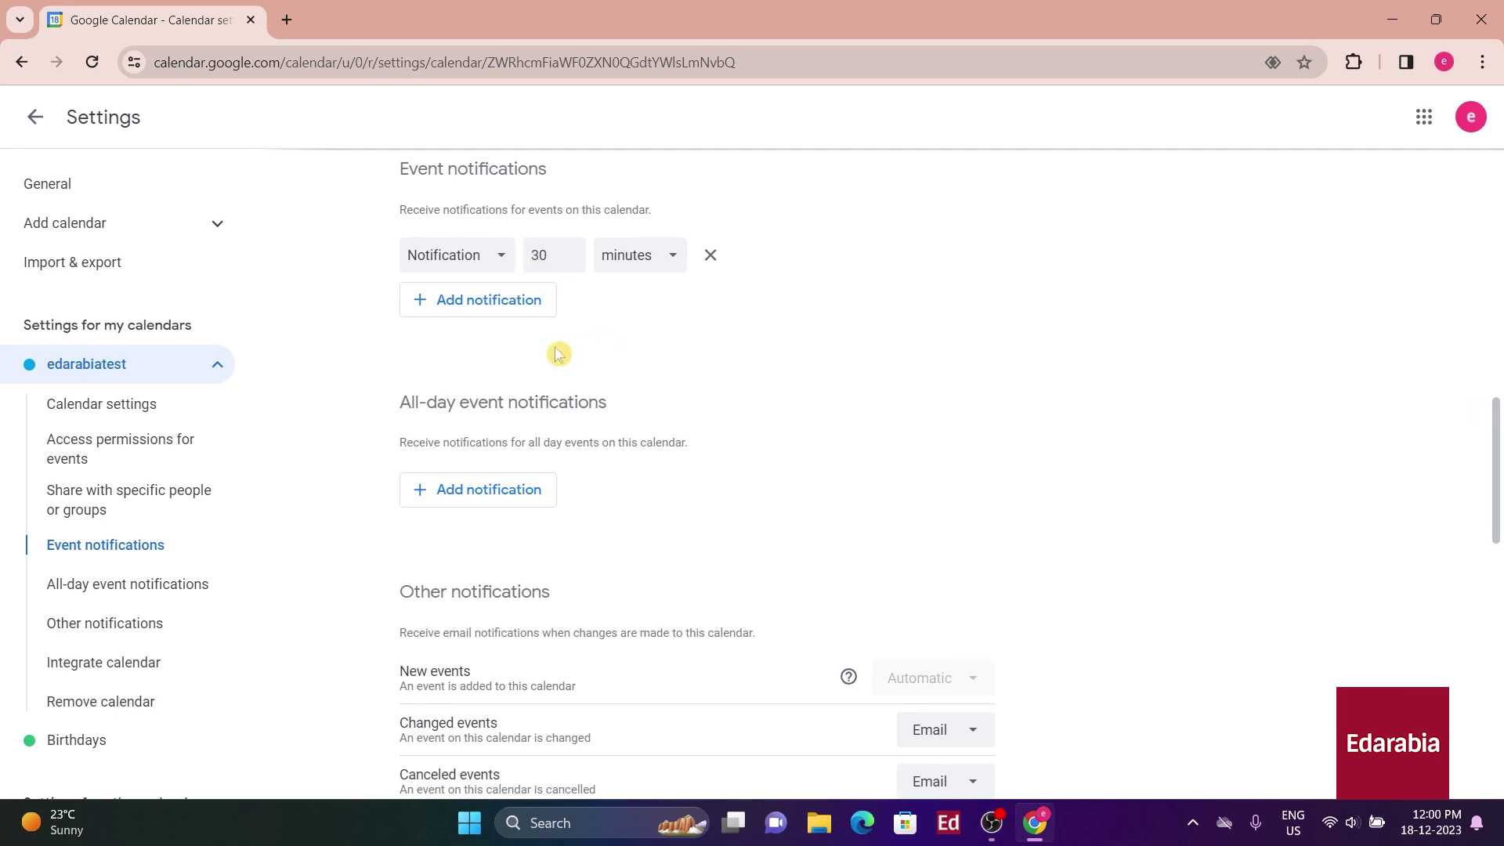
{"action": "left_click", "coordinate": [477, 302]}
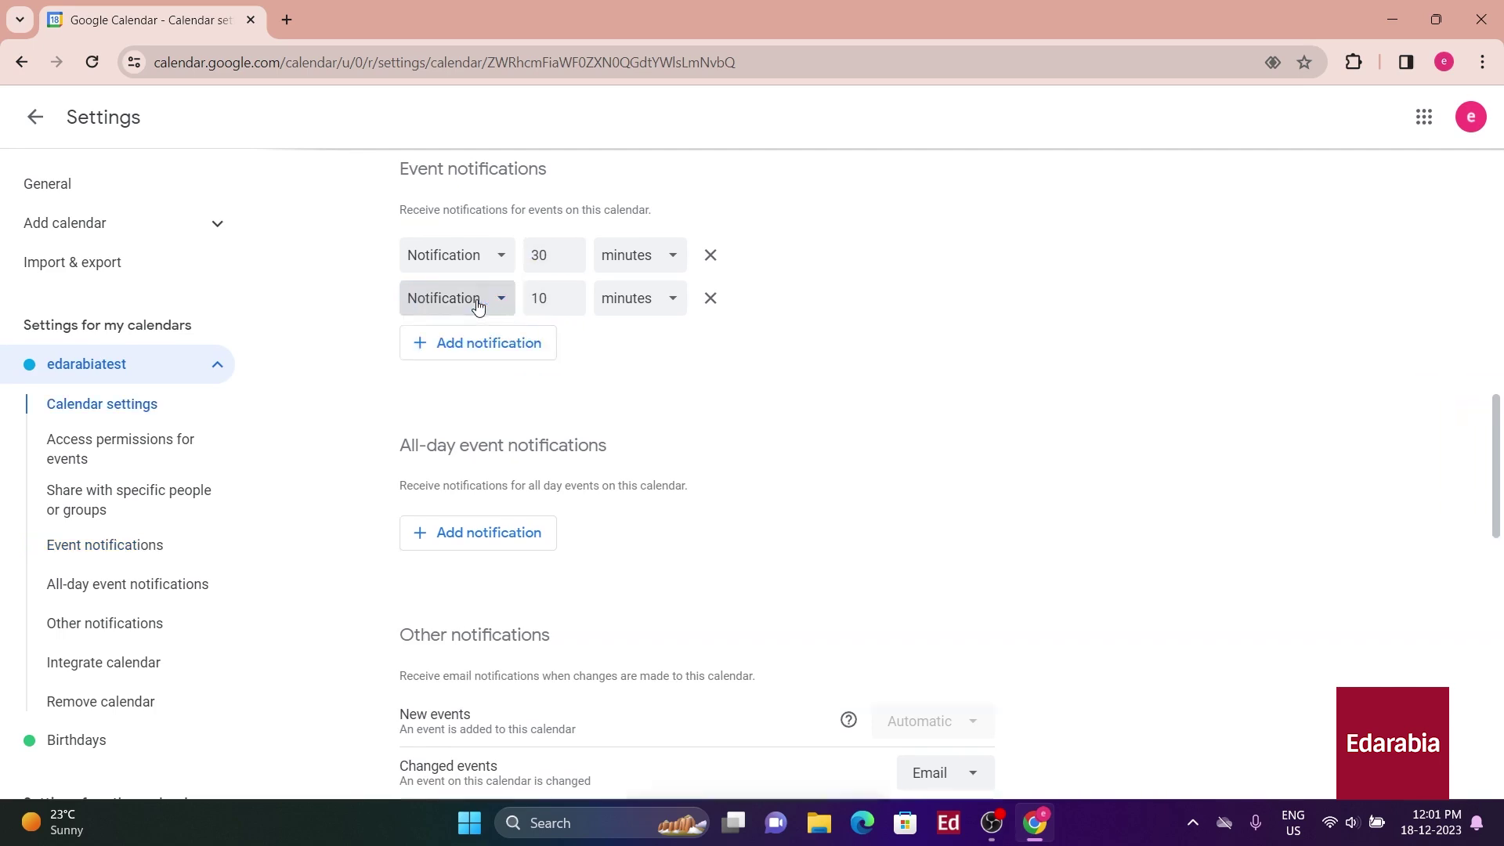
{"action": "double_click", "coordinate": [550, 298]}
{"action": "type", "text": "0"}
{"action": "left_click", "coordinate": [756, 379]}
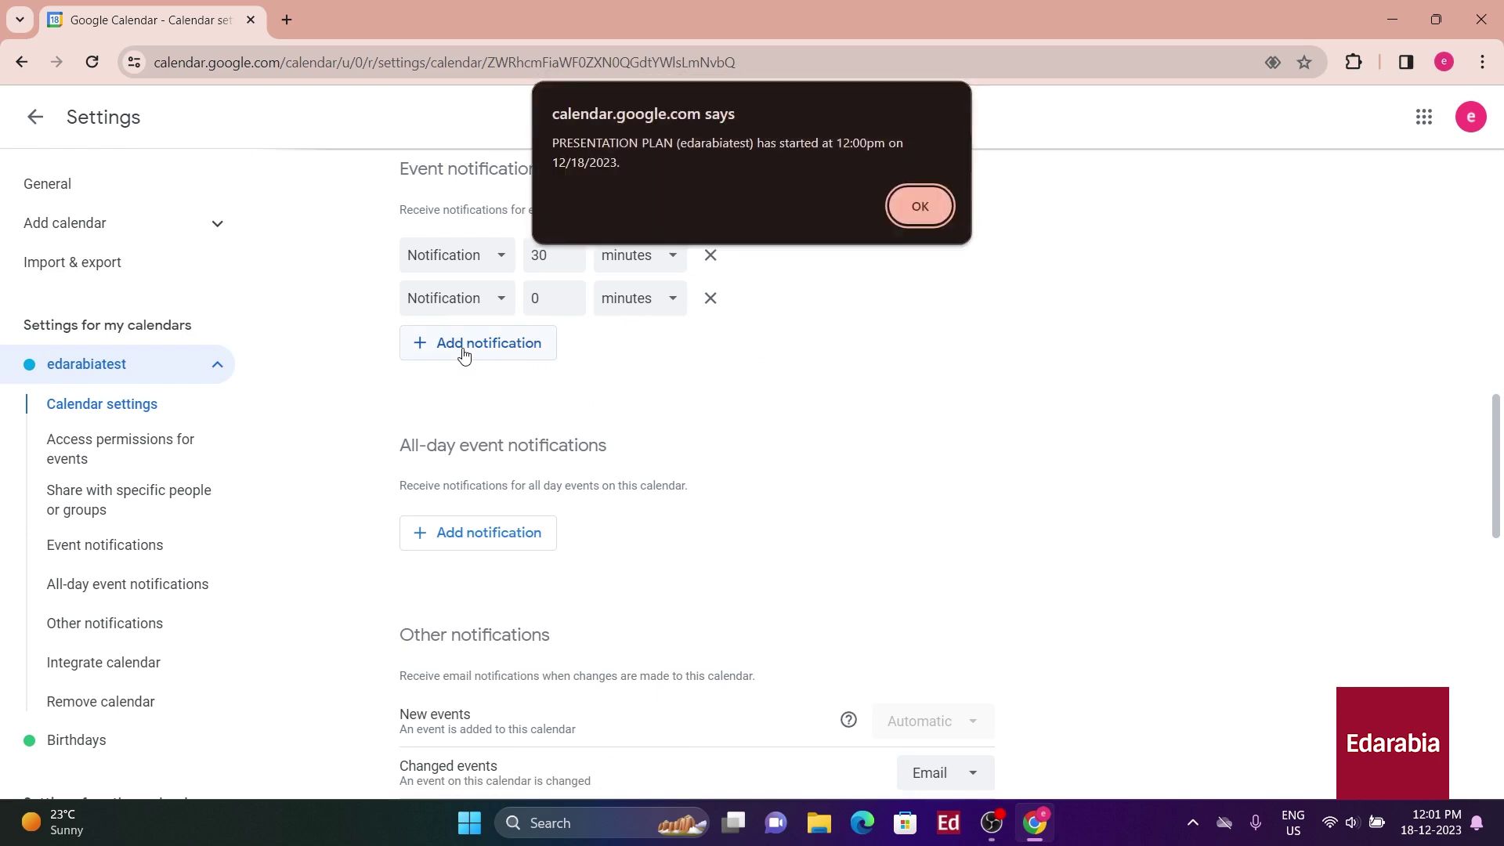
{"action": "left_click", "coordinate": [919, 206]}
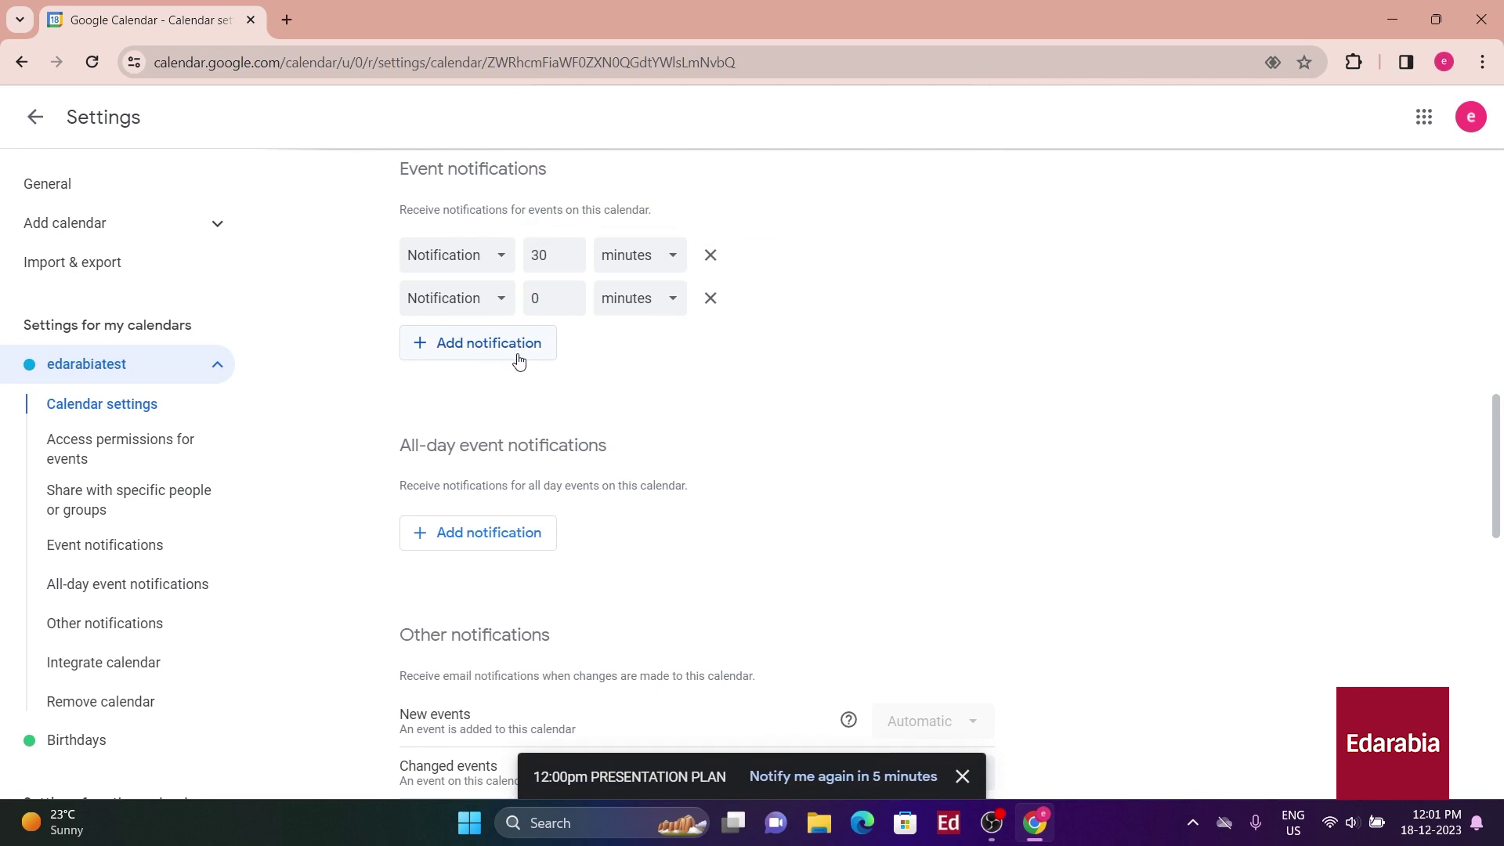
{"action": "left_click", "coordinate": [660, 392]}
Open Presentation Making's edit page and add another 10-minute notification.
{"action": "left_click", "coordinate": [510, 347]}
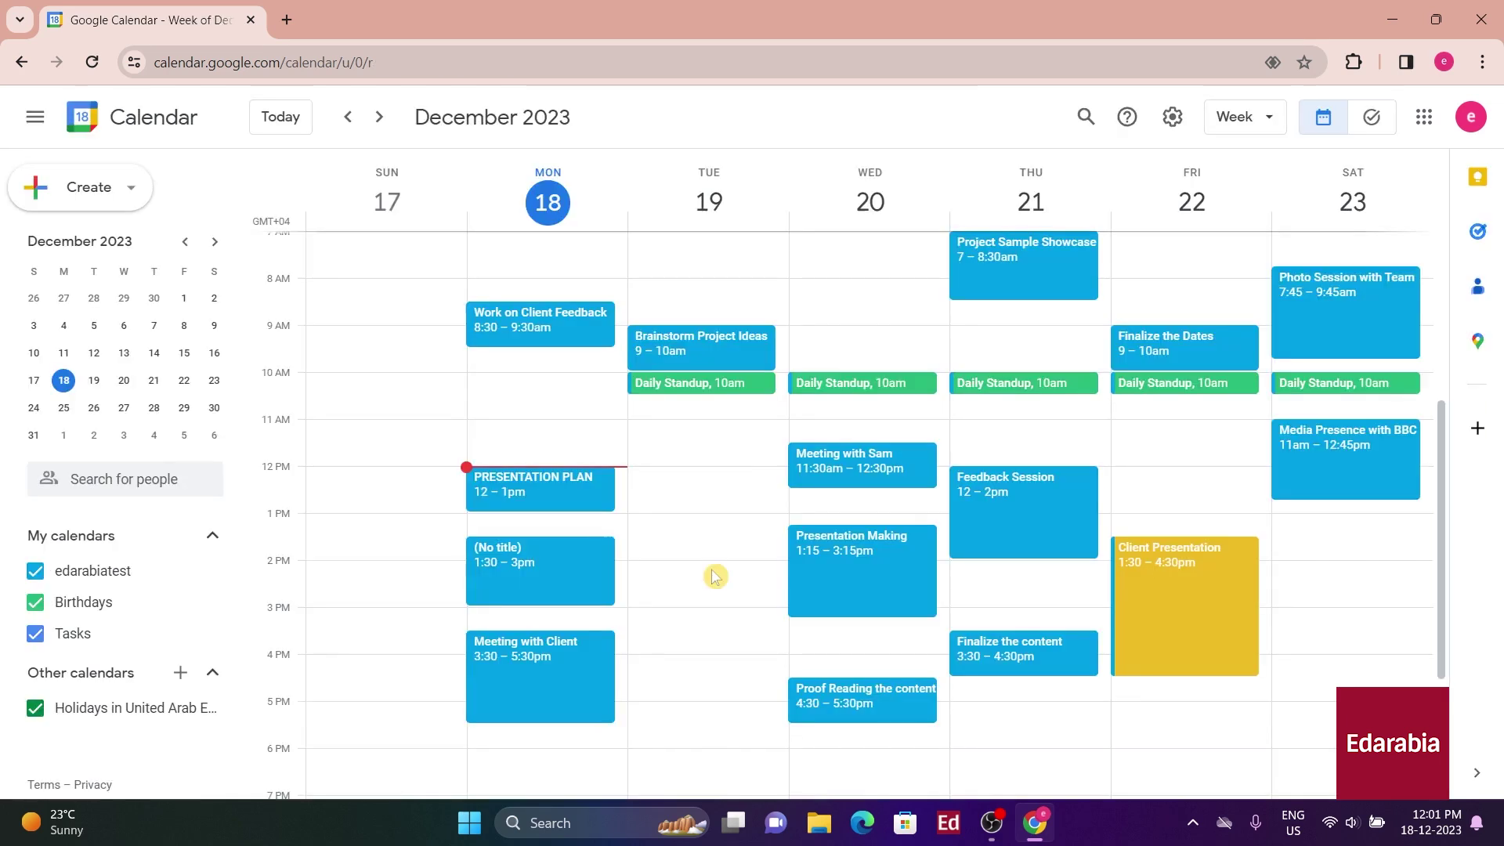
{"action": "left_click", "coordinate": [862, 553]}
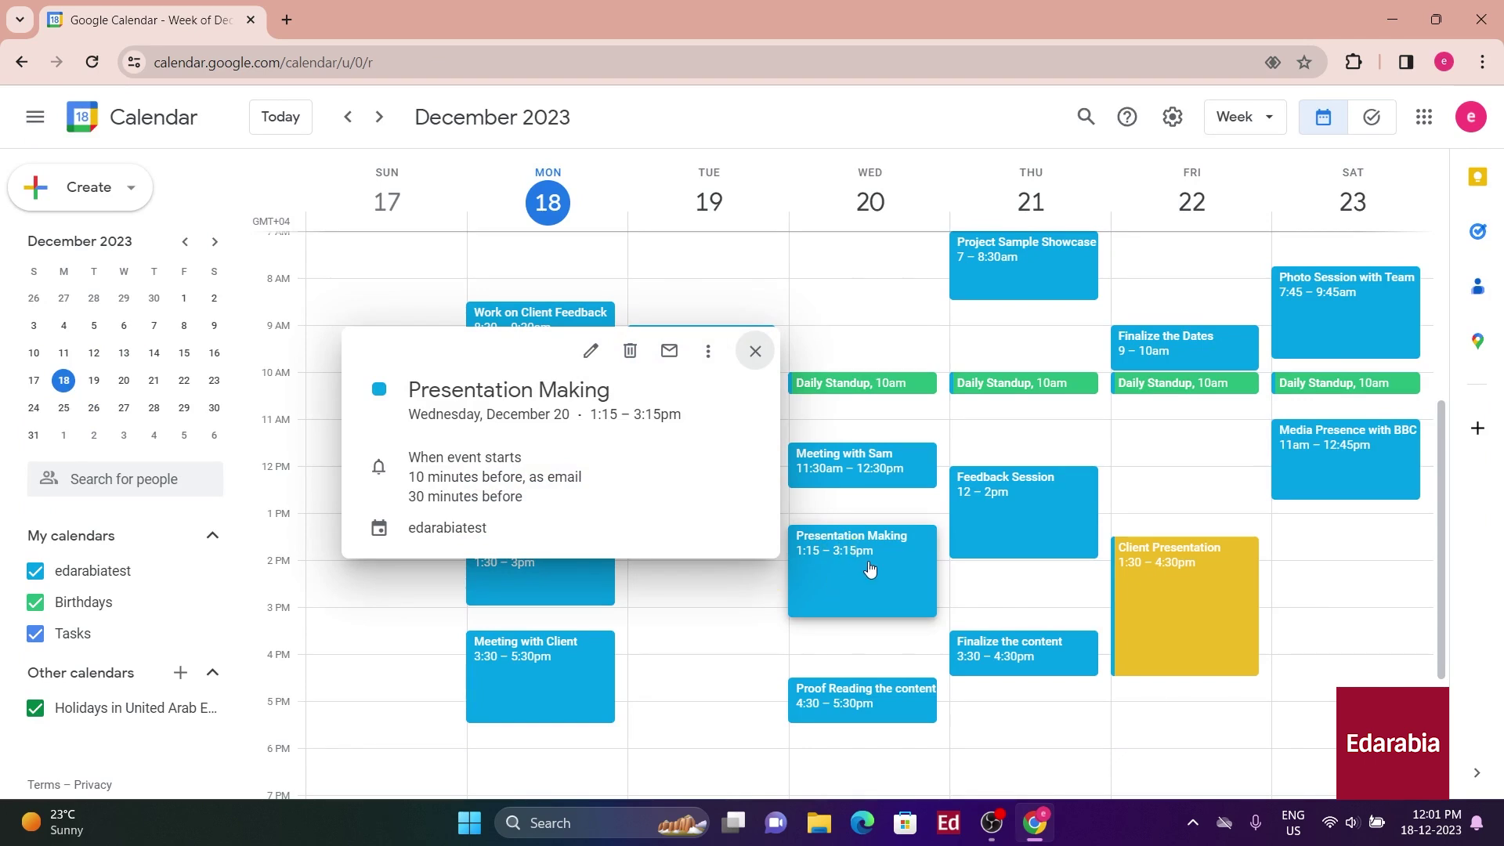
{"action": "double_click", "coordinate": [870, 569]}
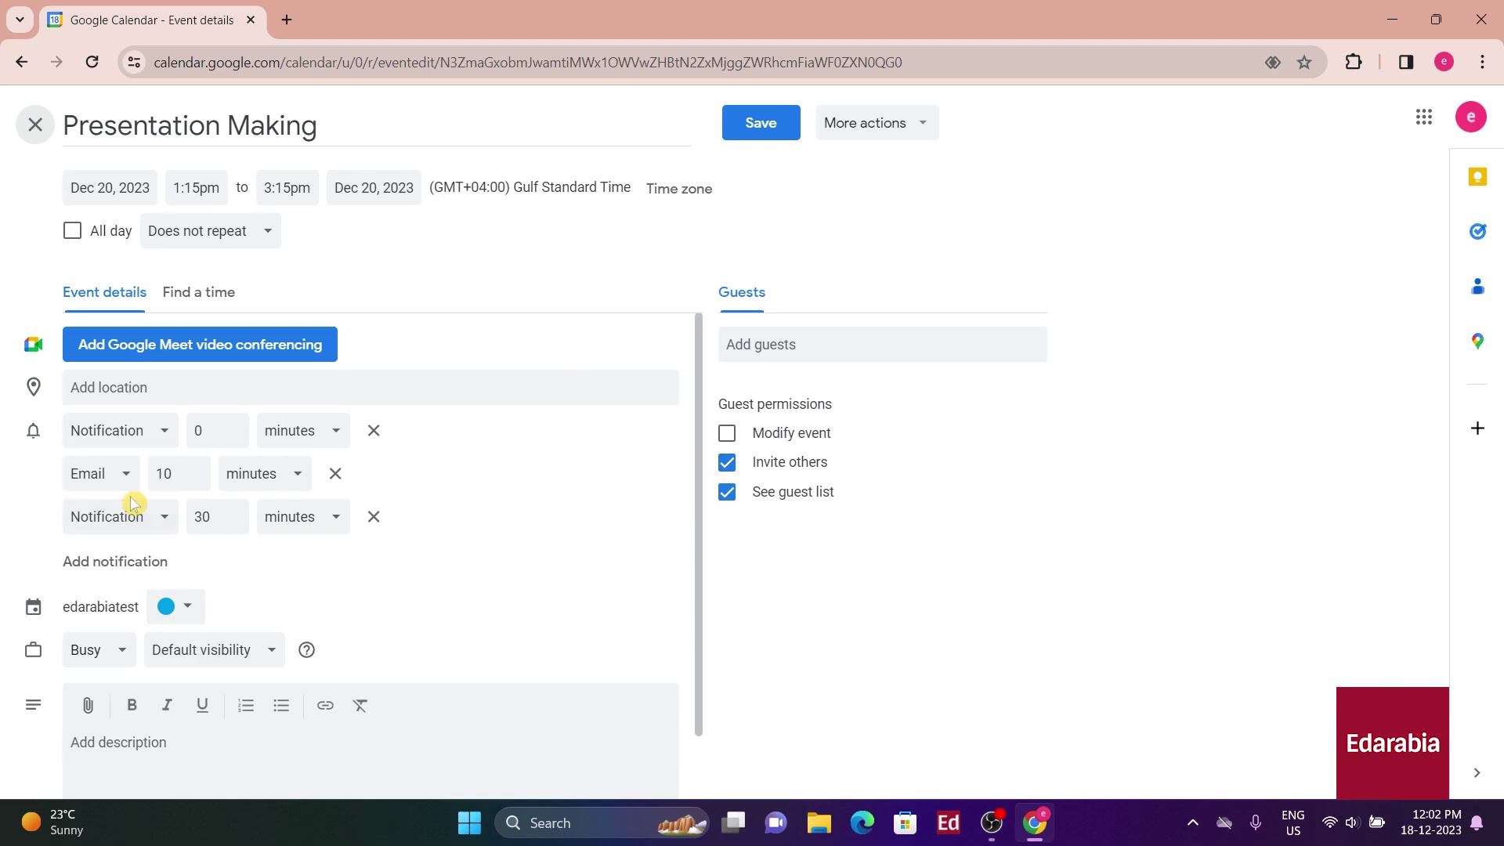
{"action": "left_click", "coordinate": [176, 562]}
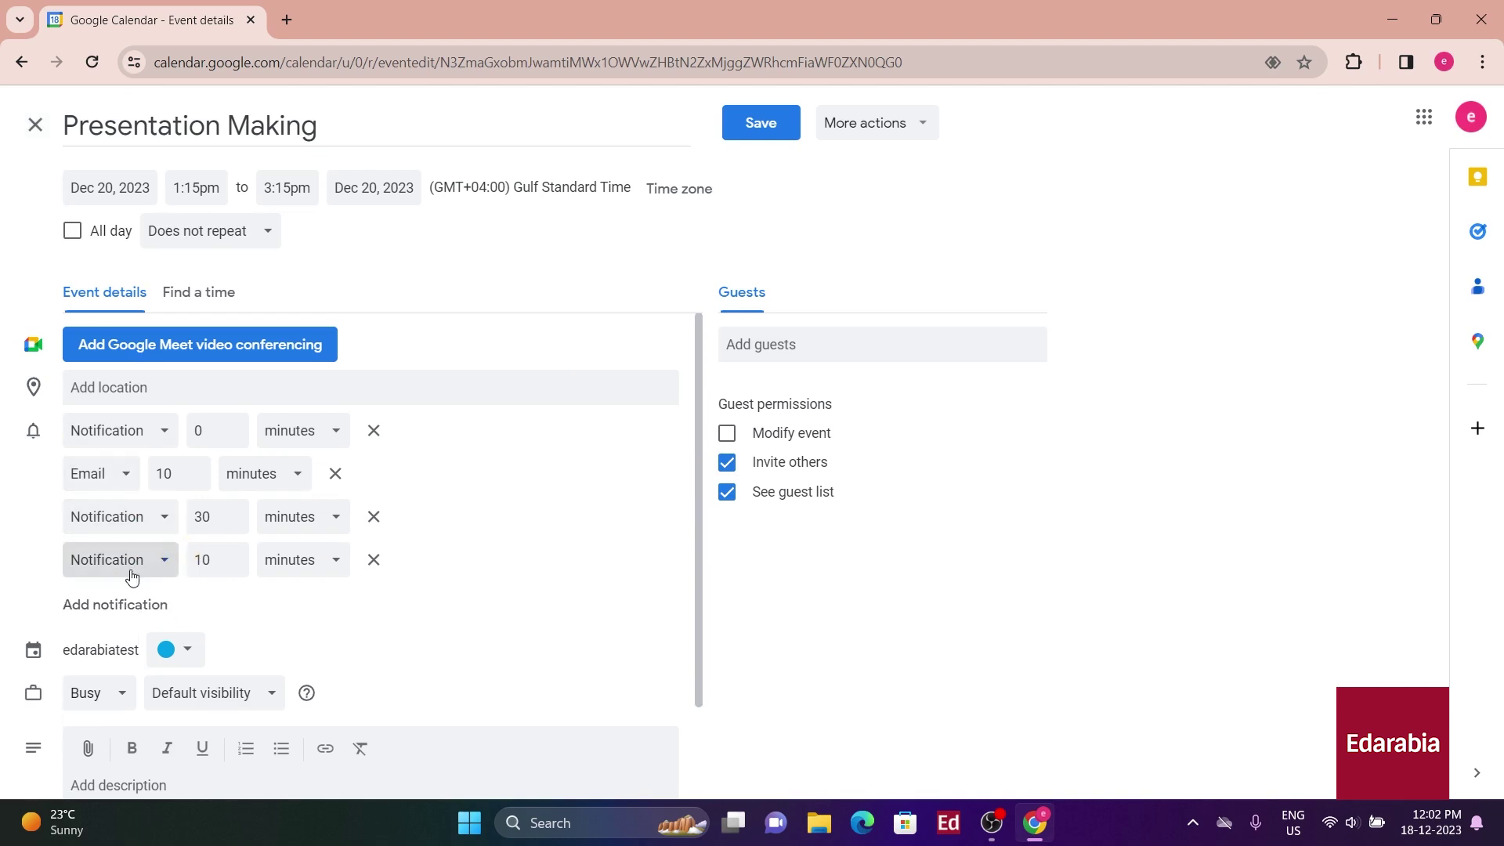
{"action": "left_click", "coordinate": [309, 466]}
{"action": "left_click", "coordinate": [314, 503]}
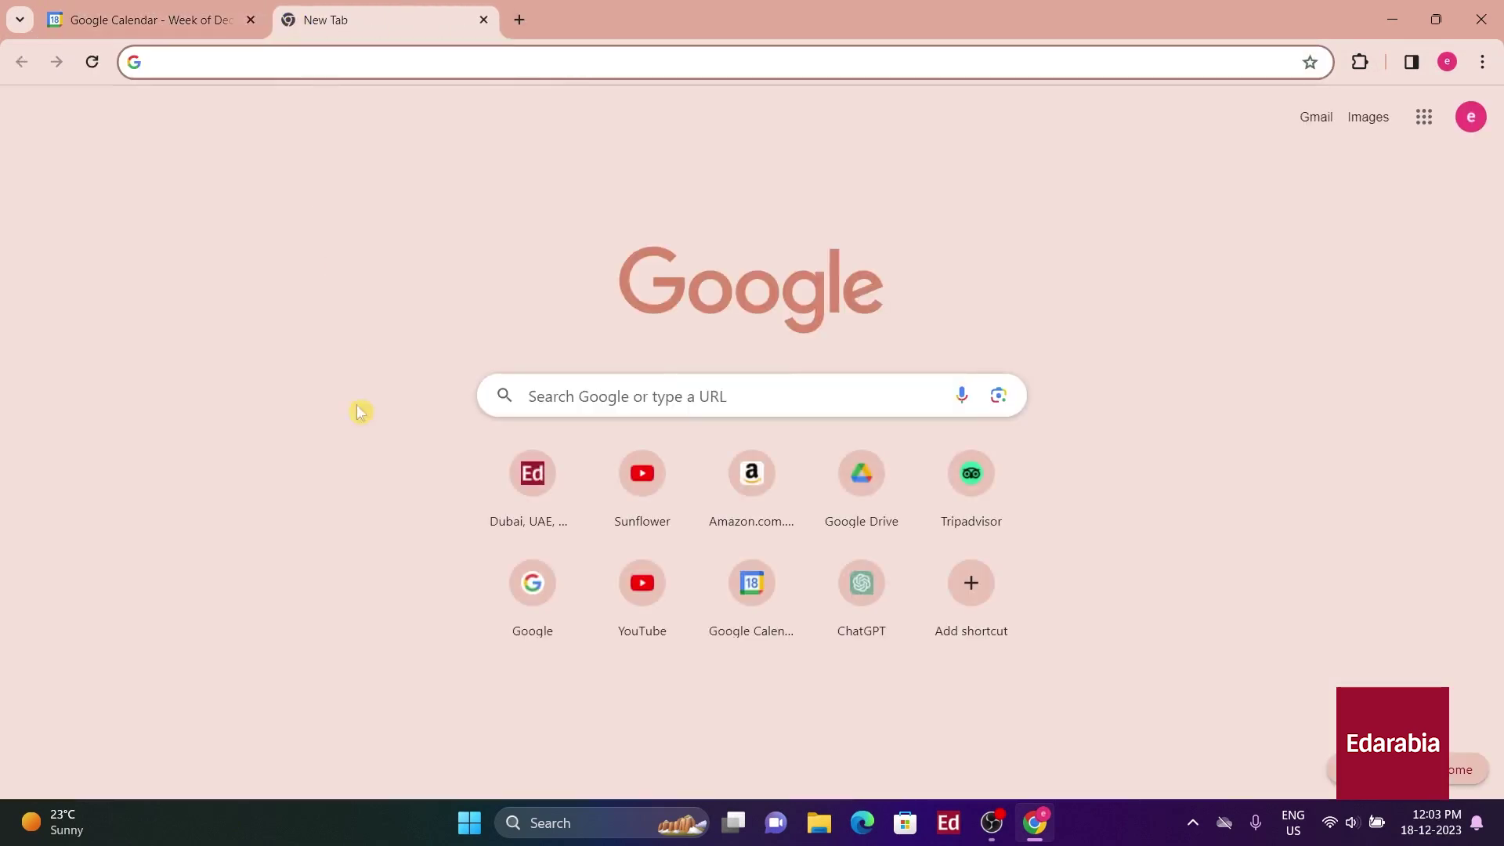
Create a new calendar event with cal.new and a blank Google Doc with docs.new.
{"action": "type", "text": "CAL.NEW"}
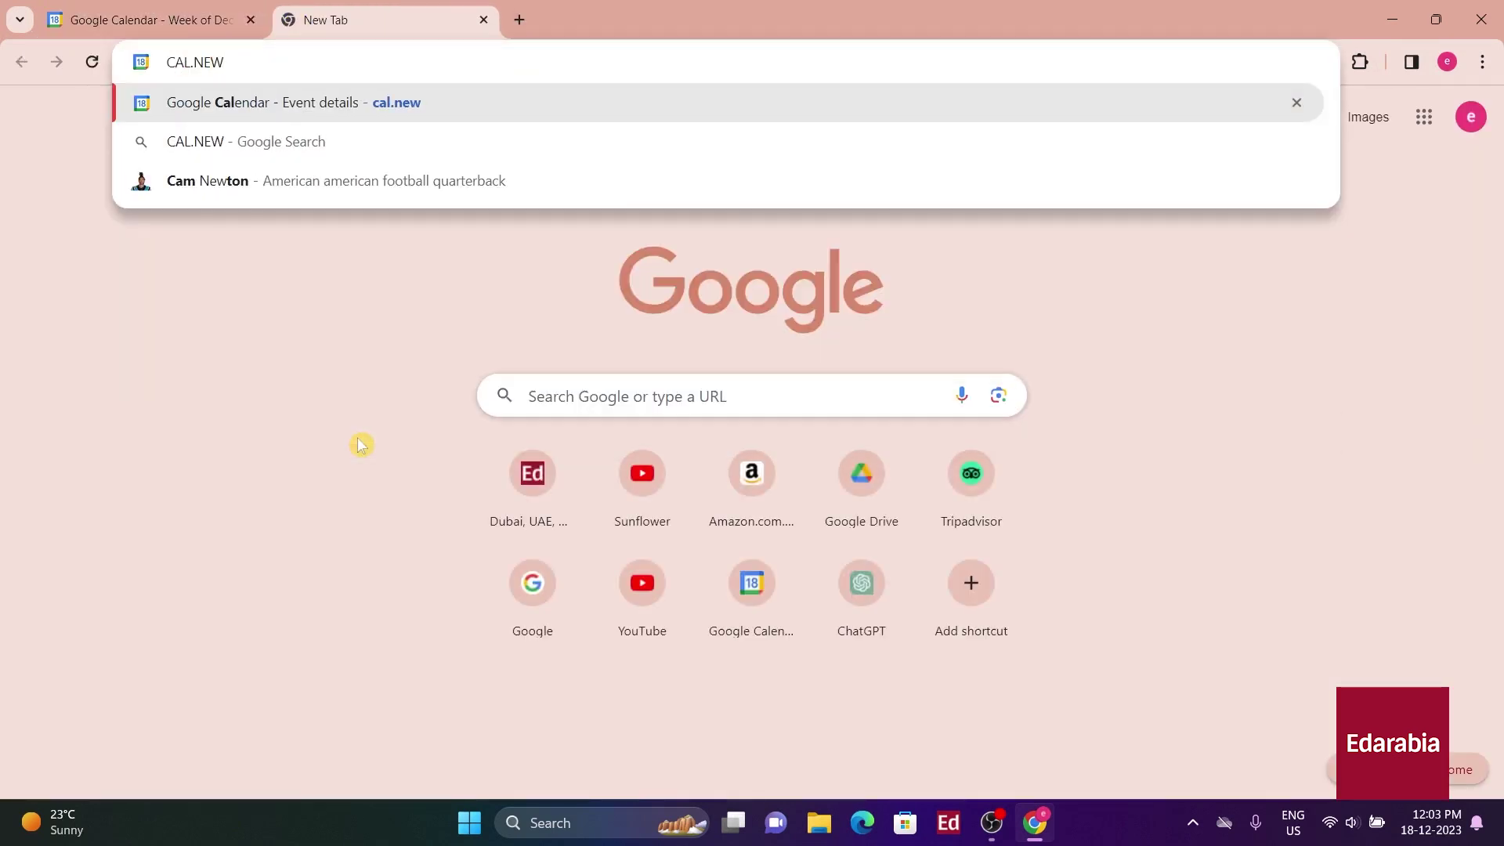
{"action": "key", "text": "Return"}
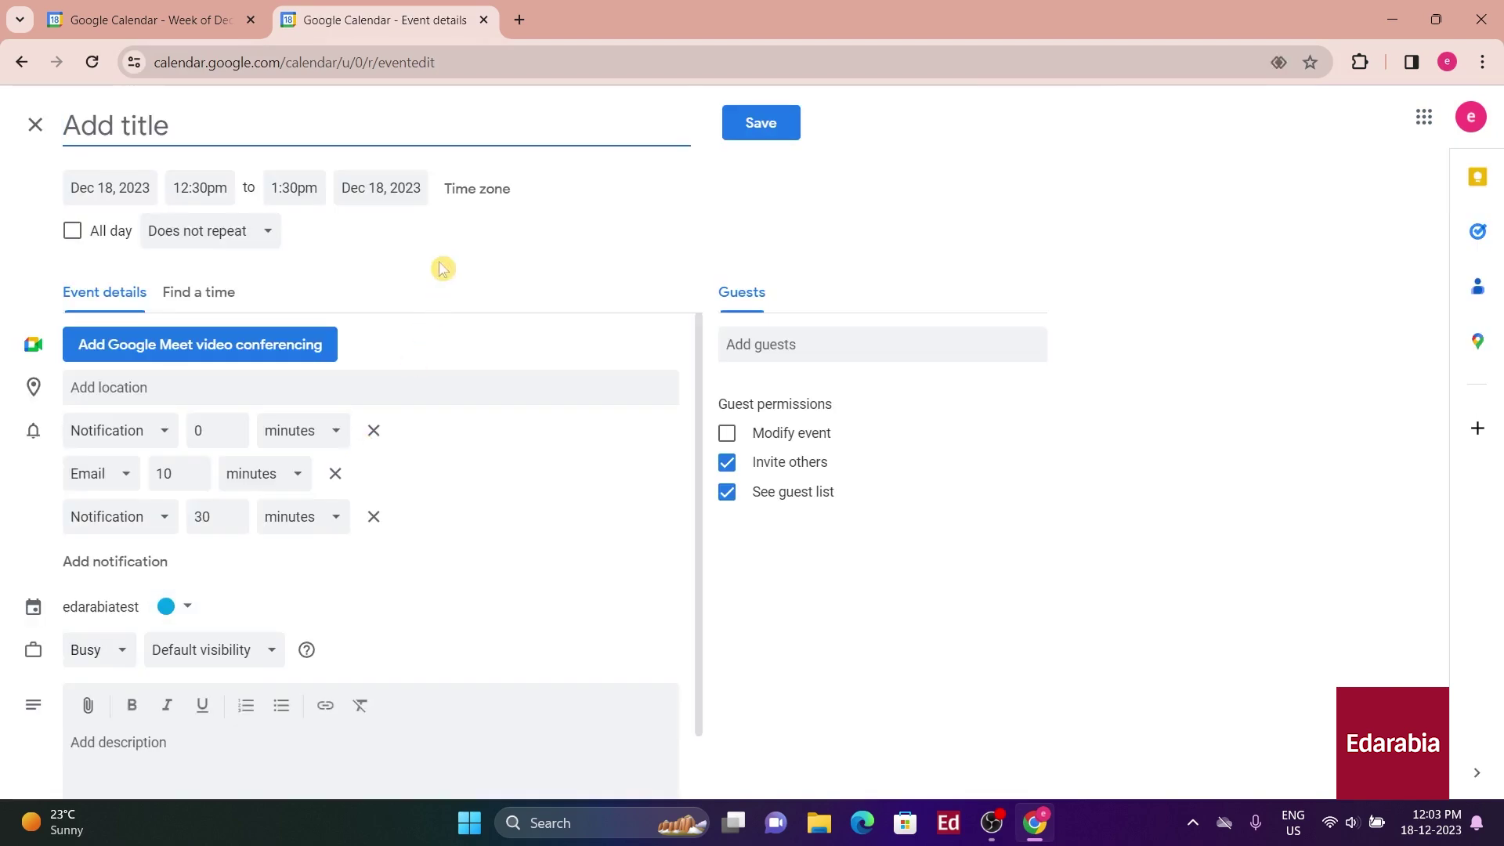
{"action": "left_click", "coordinate": [519, 20]}
{"action": "type", "text": "DOCS"}
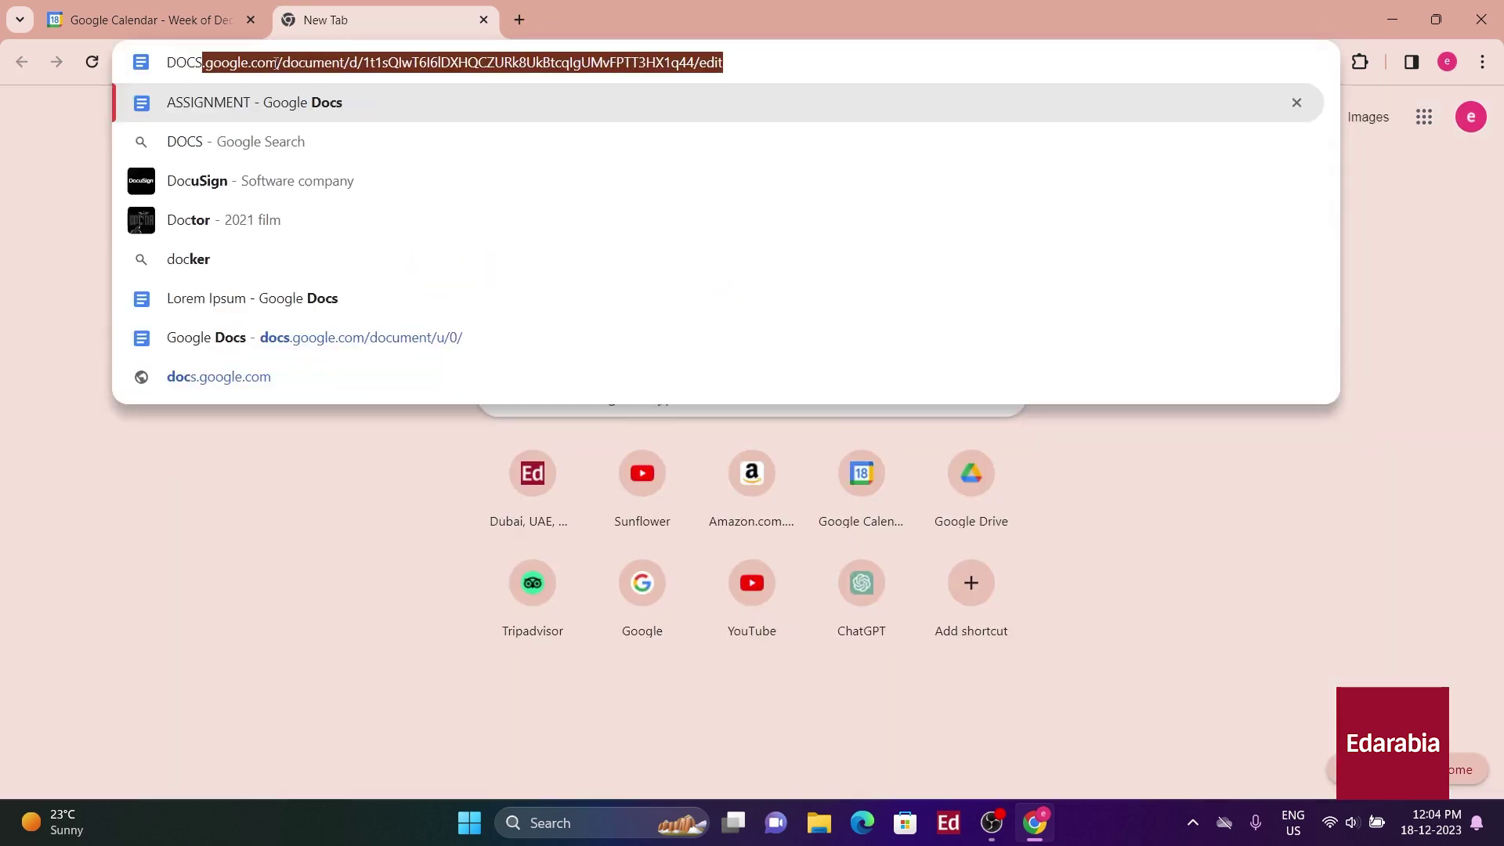
{"action": "type", "text": ".NEW"}
{"action": "key", "text": "Return"}
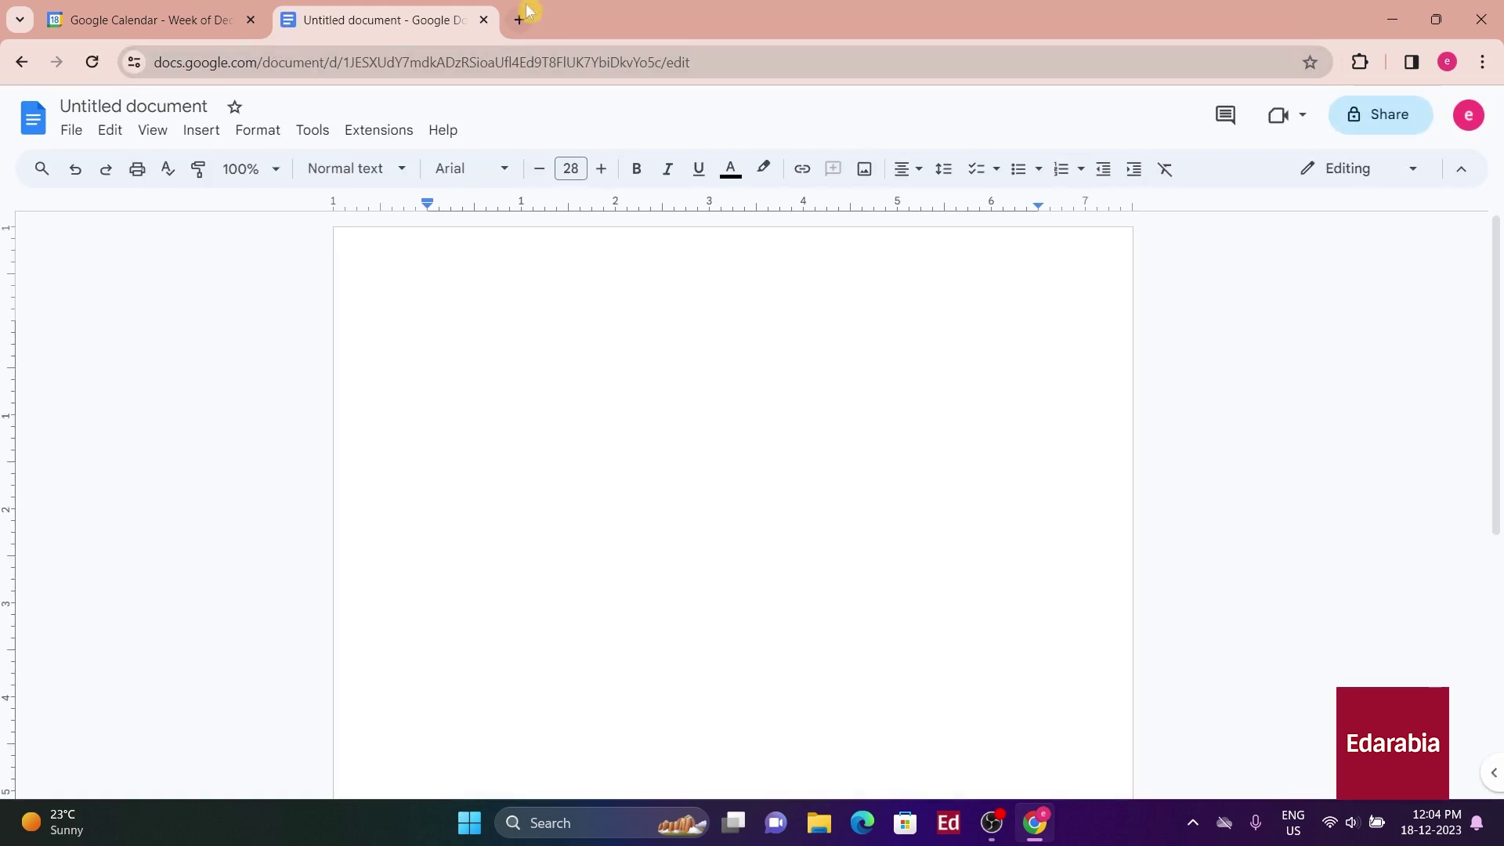
Create a blank spreadsheet (sheets.new) and presentation (slides.new), ending on an empty tab.
{"action": "left_click", "coordinate": [527, 12]}
{"action": "type", "text": "SHEETS.NEW"}
{"action": "key", "text": "Return"}
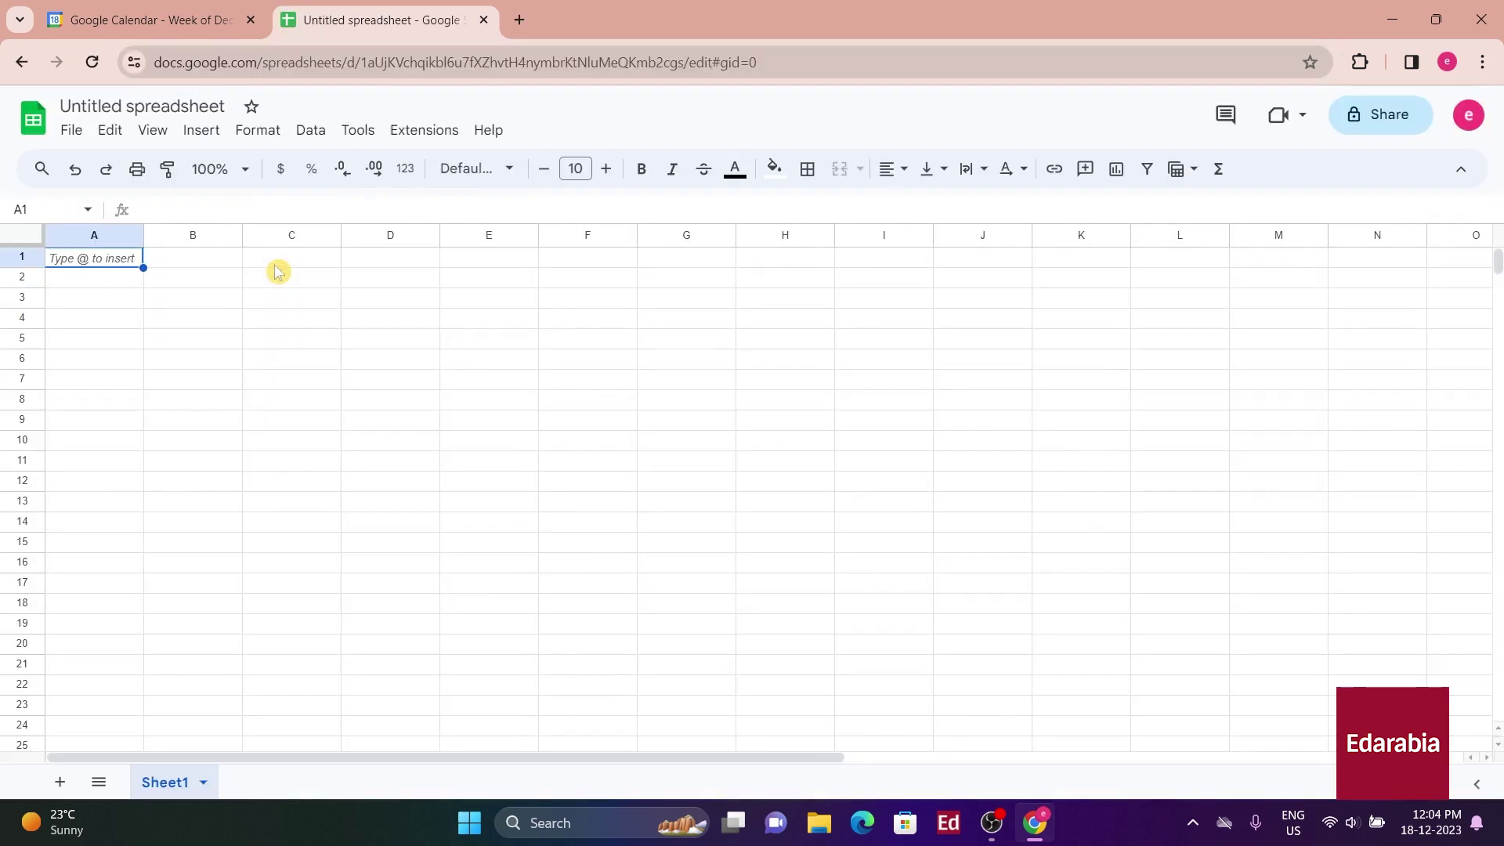
{"action": "left_click", "coordinate": [519, 20]}
{"action": "type", "text": "SLIDES.NEW"}
{"action": "key", "text": "Return"}
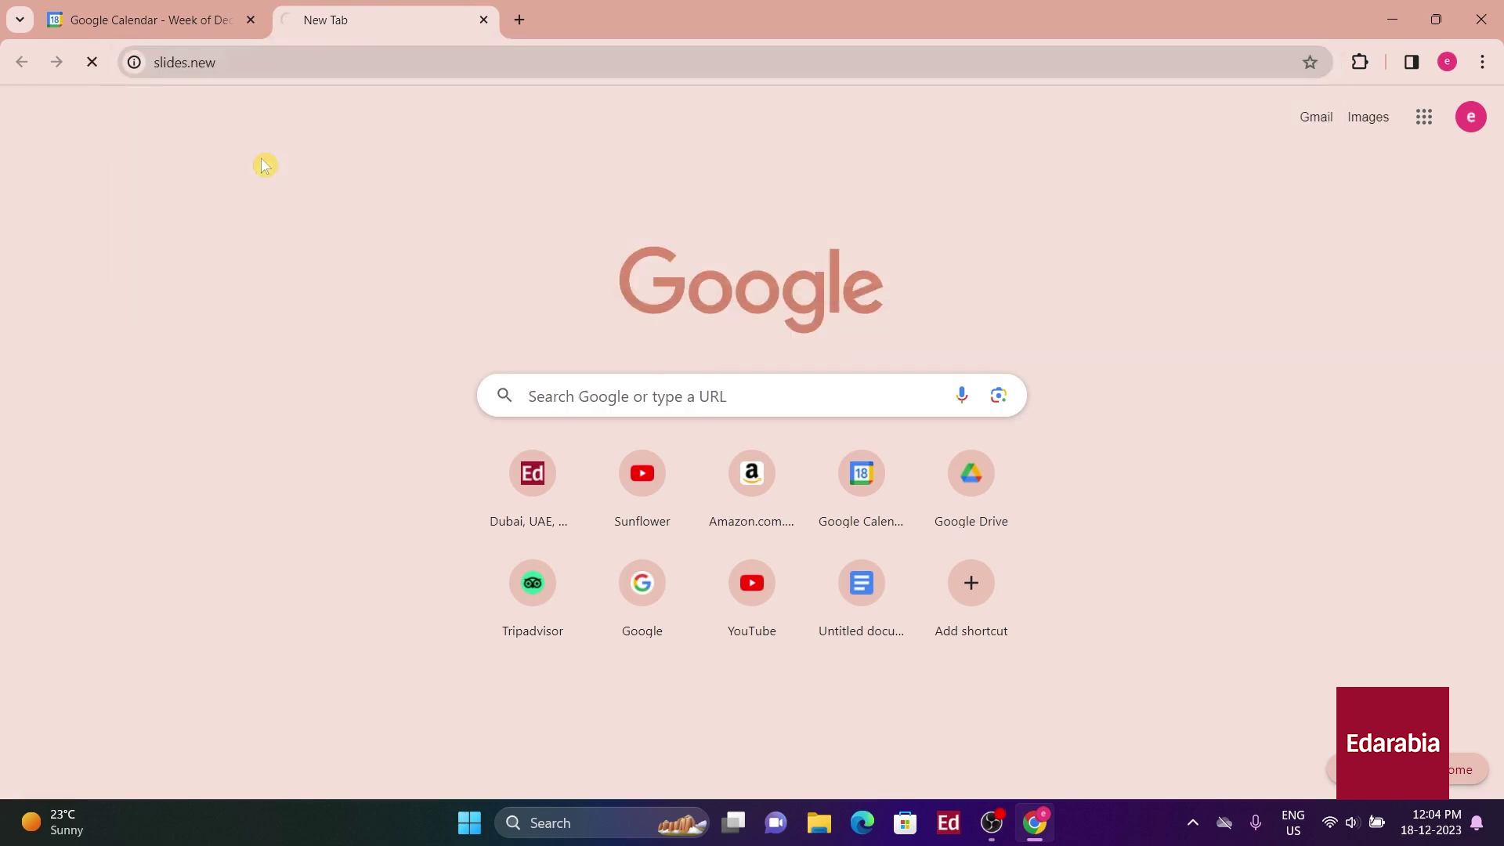
{"action": "left_click", "coordinate": [662, 302]}
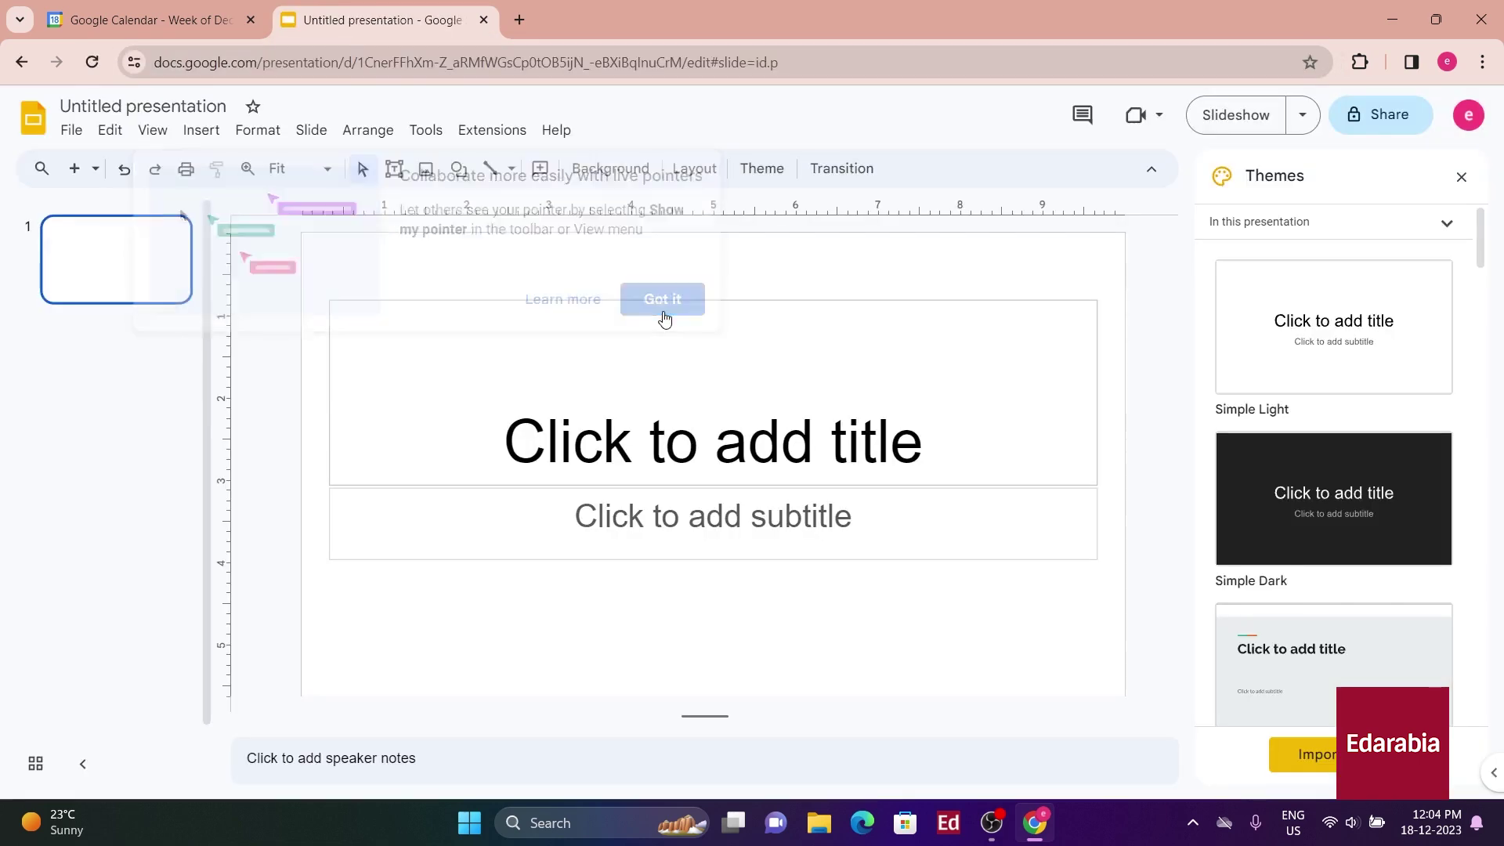
{"action": "left_click", "coordinate": [520, 20]}
{"action": "left_click", "coordinate": [480, 18]}
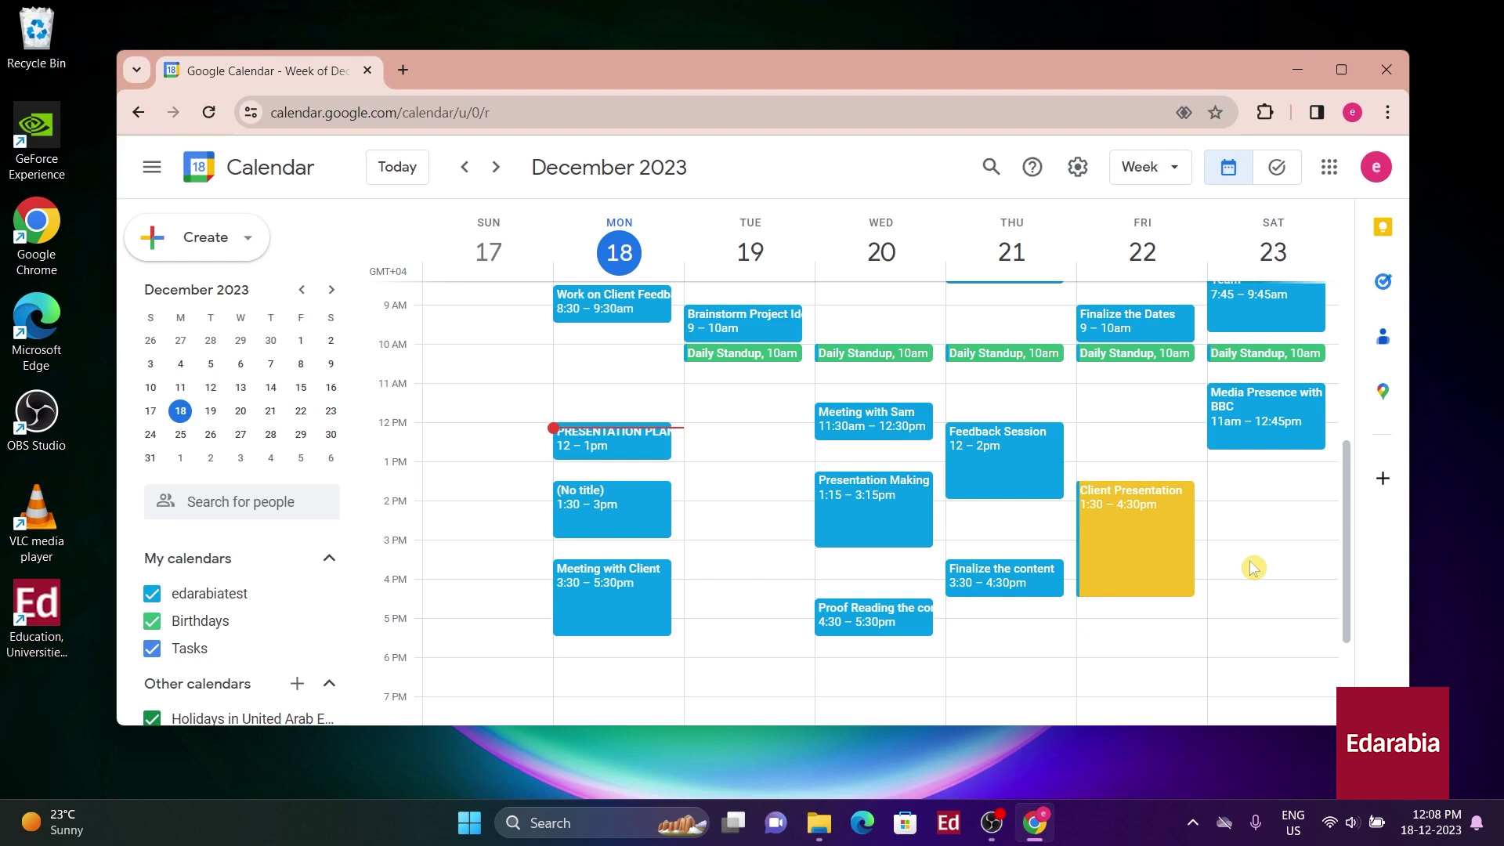
Create a Google Calendar desktop shortcut from Chrome's menu.
{"action": "left_click", "coordinate": [1387, 112]}
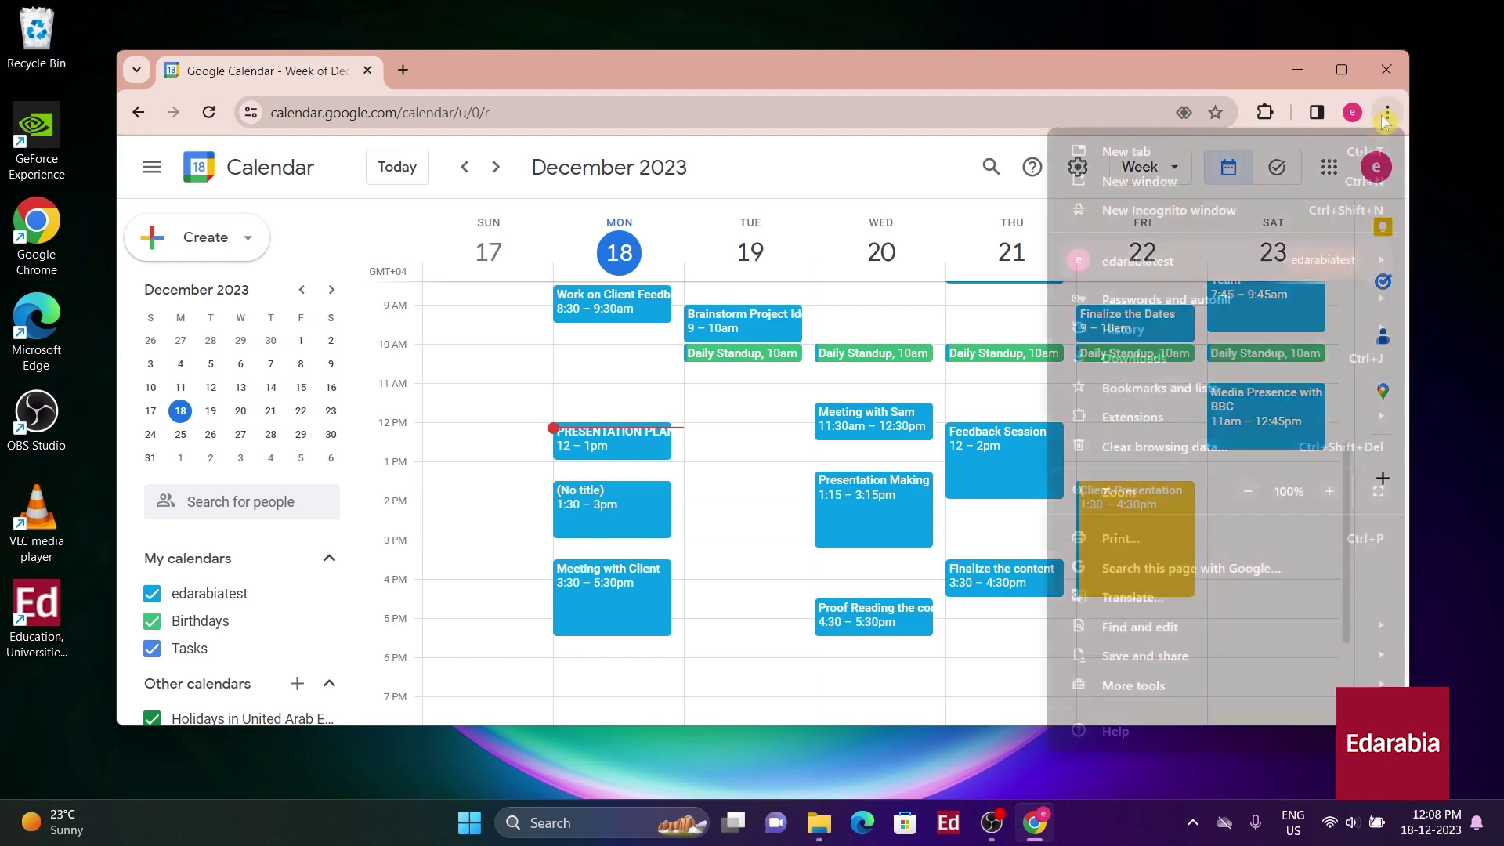
{"action": "mouse_move", "coordinate": [1167, 656]}
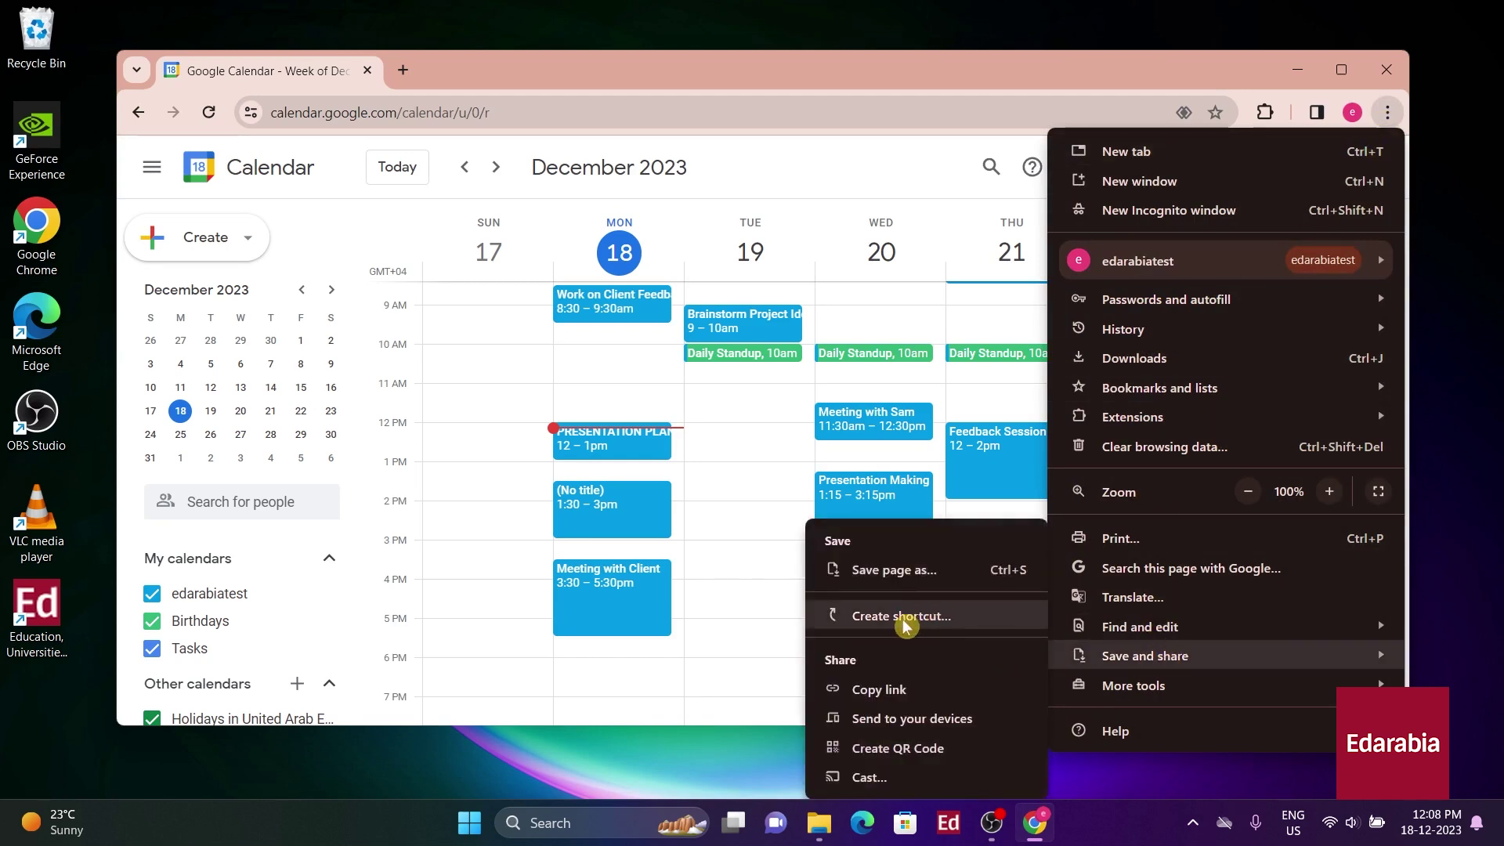
{"action": "left_click", "coordinate": [969, 618]}
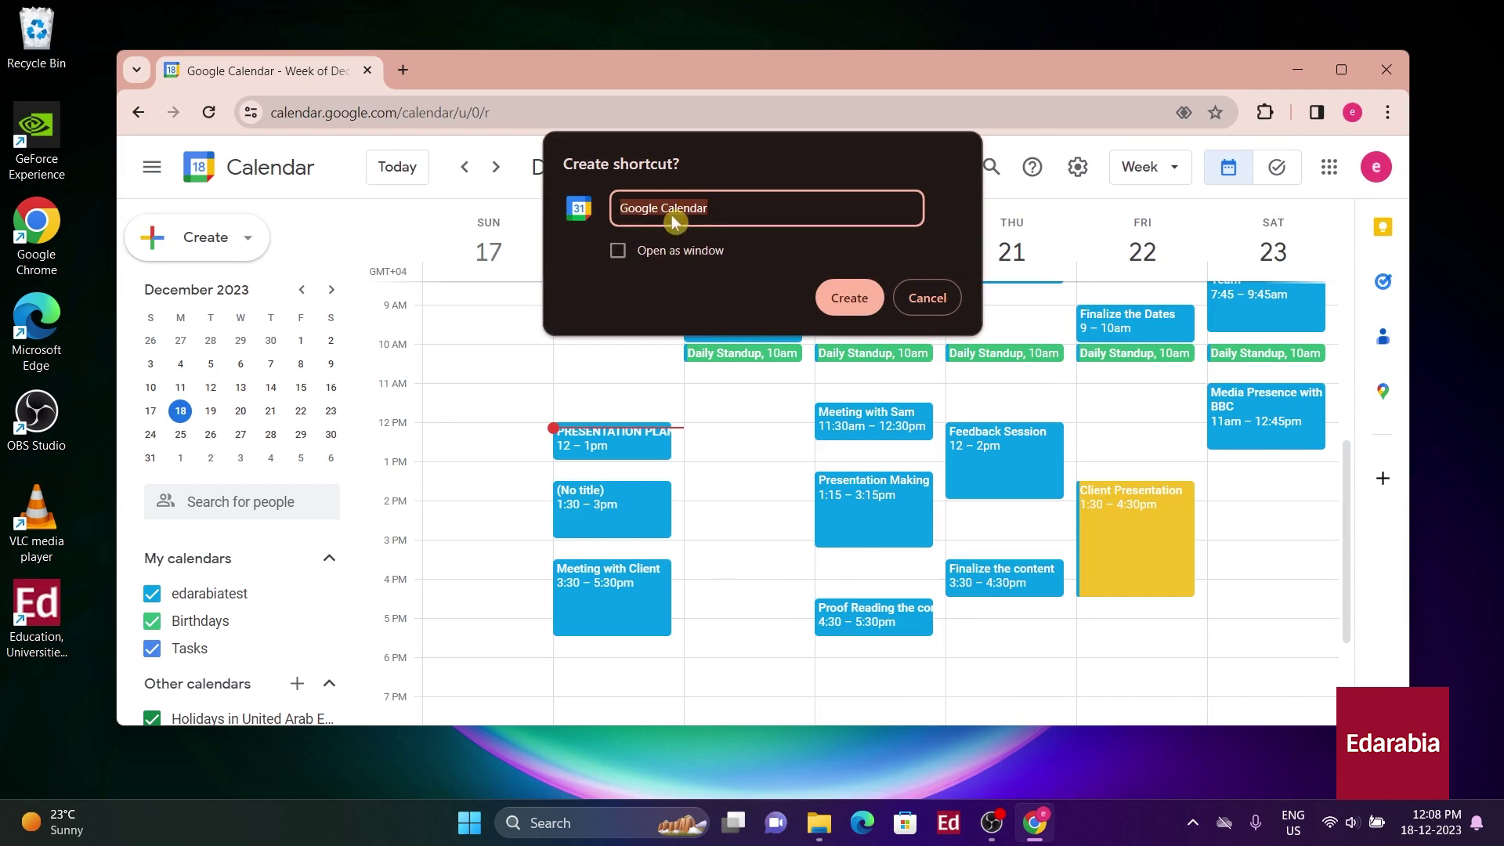
{"action": "left_click", "coordinate": [846, 299]}
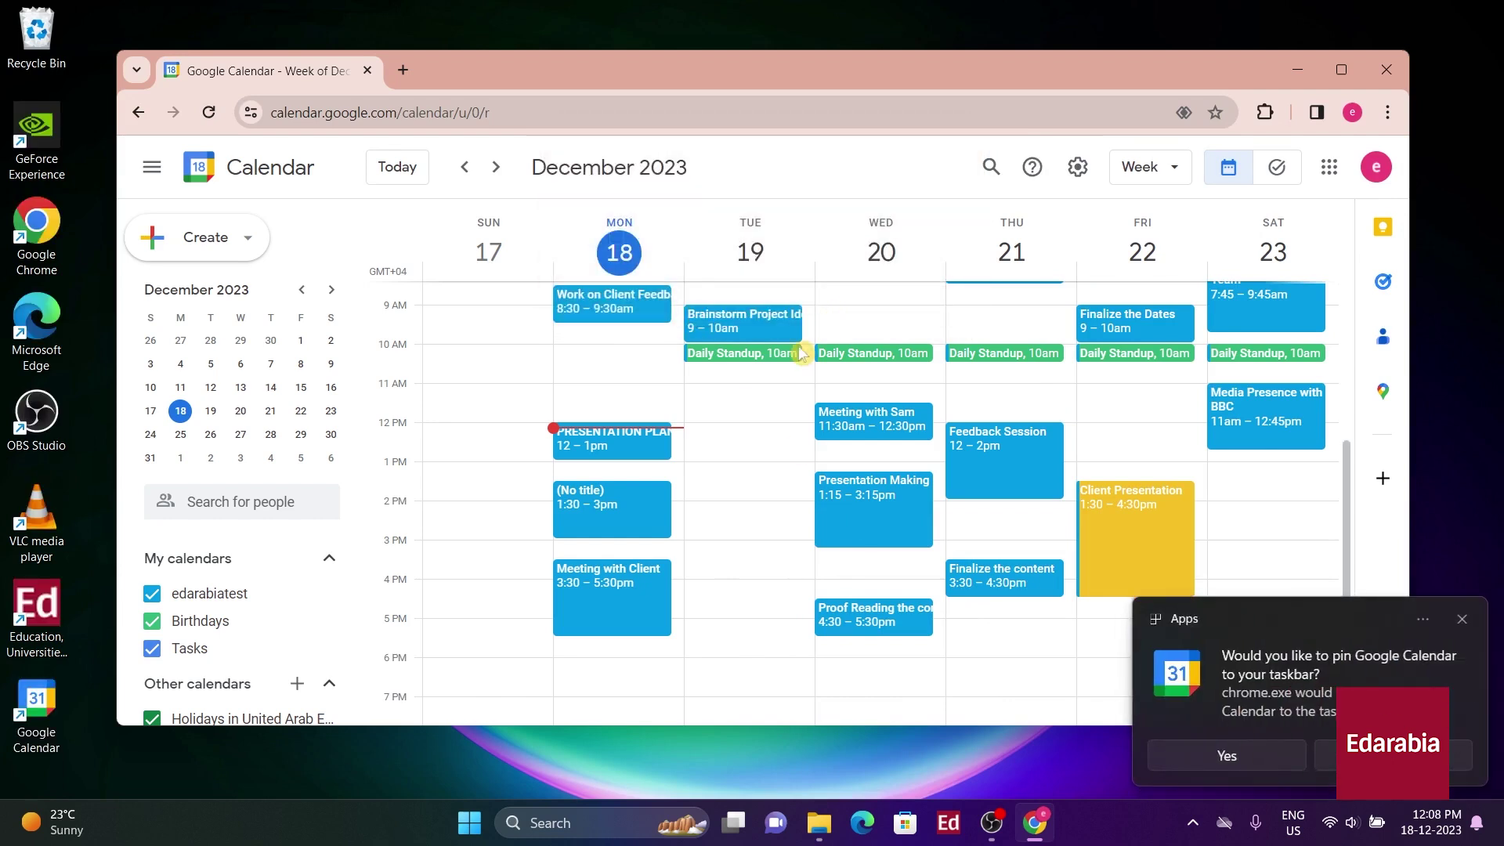
Pin the Google Calendar shortcut to the taskbar and launch Calendar from the pin.
{"action": "right_click", "coordinate": [36, 721]}
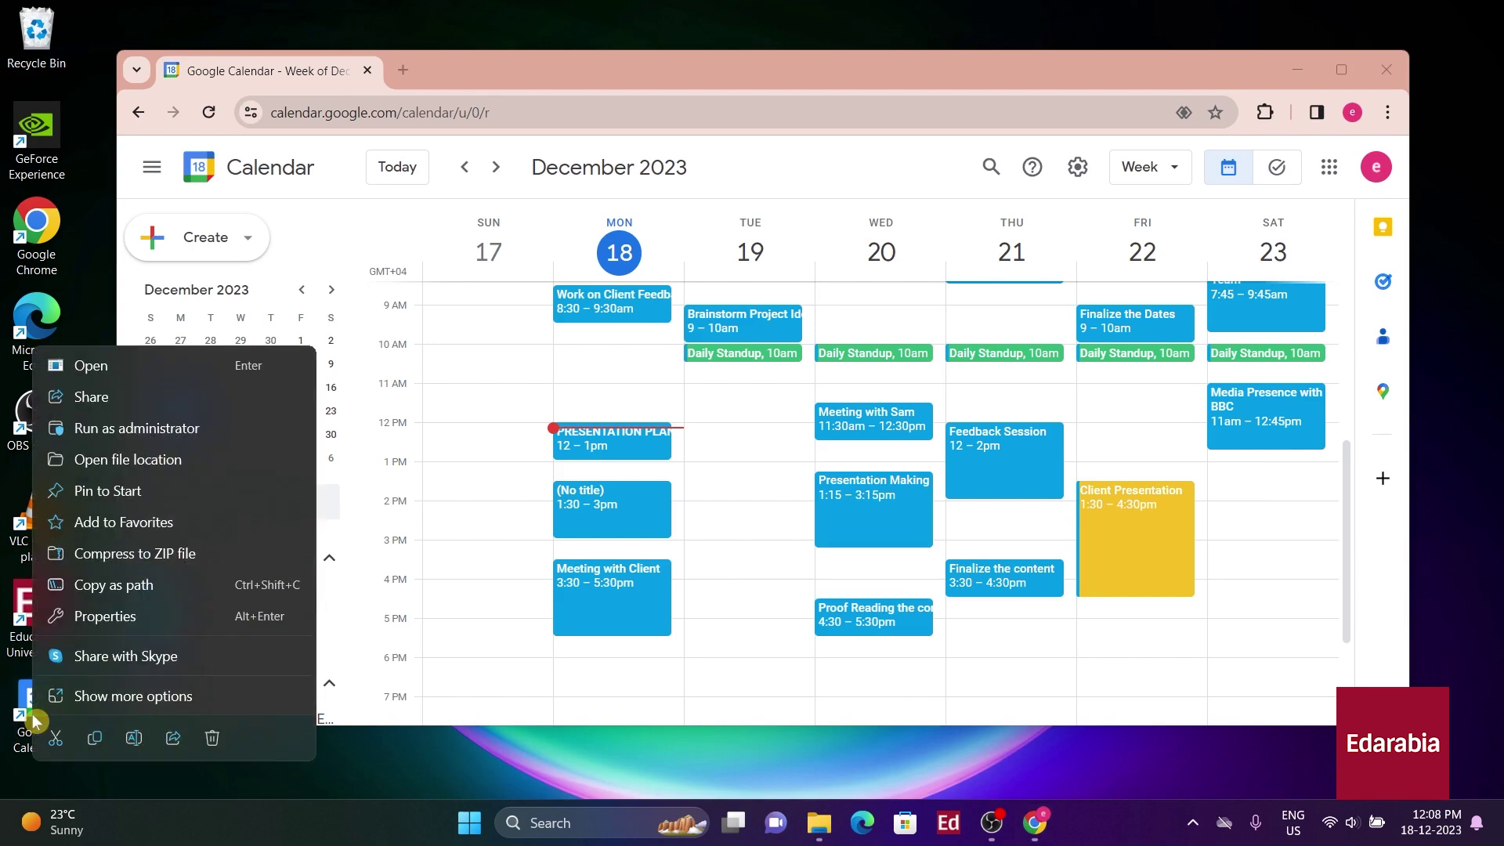
{"action": "left_click", "coordinate": [125, 696]}
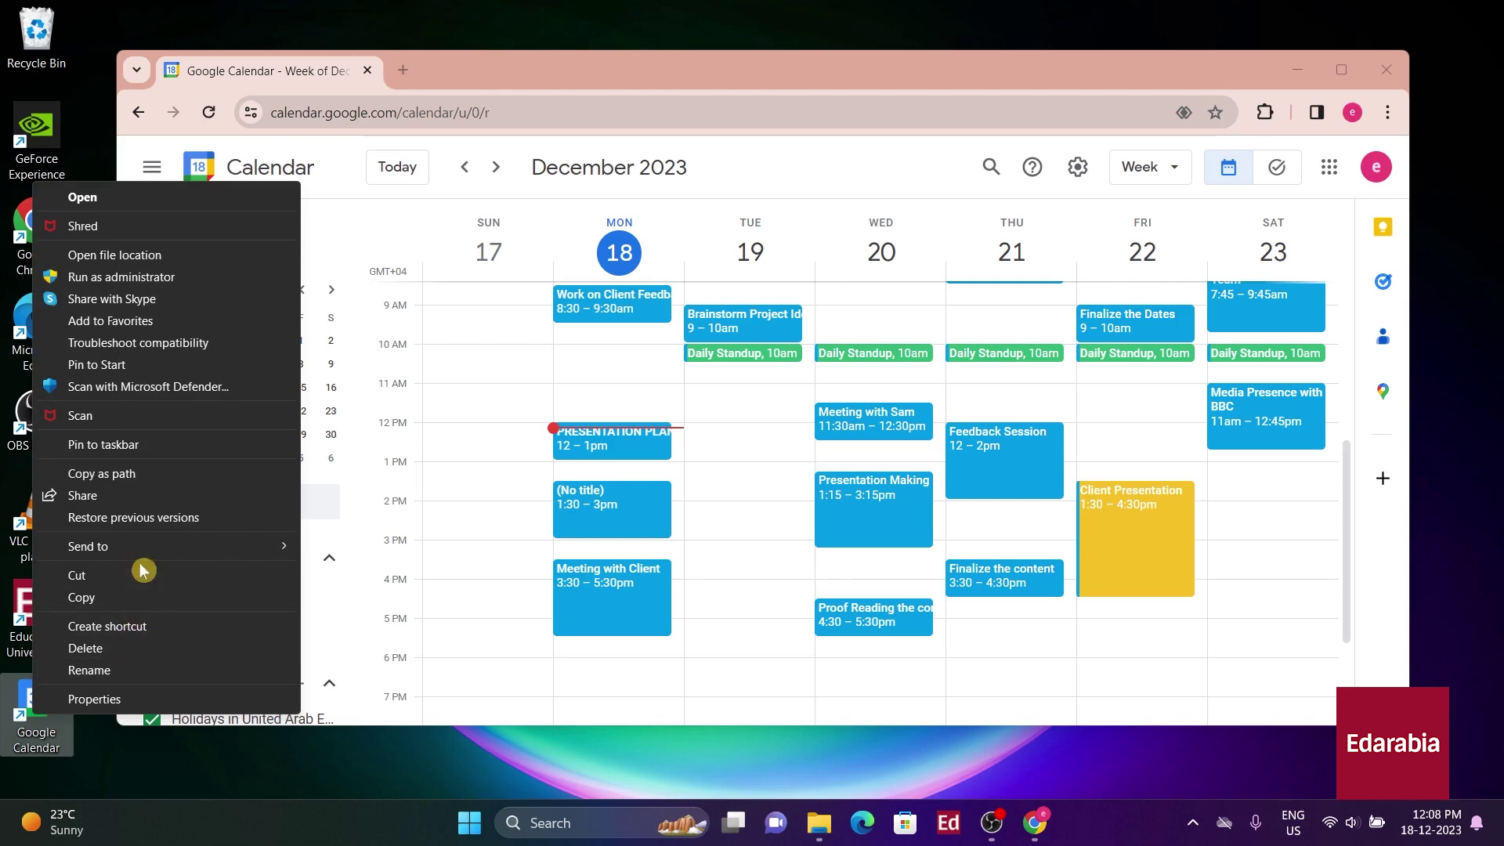
{"action": "left_click", "coordinate": [143, 447]}
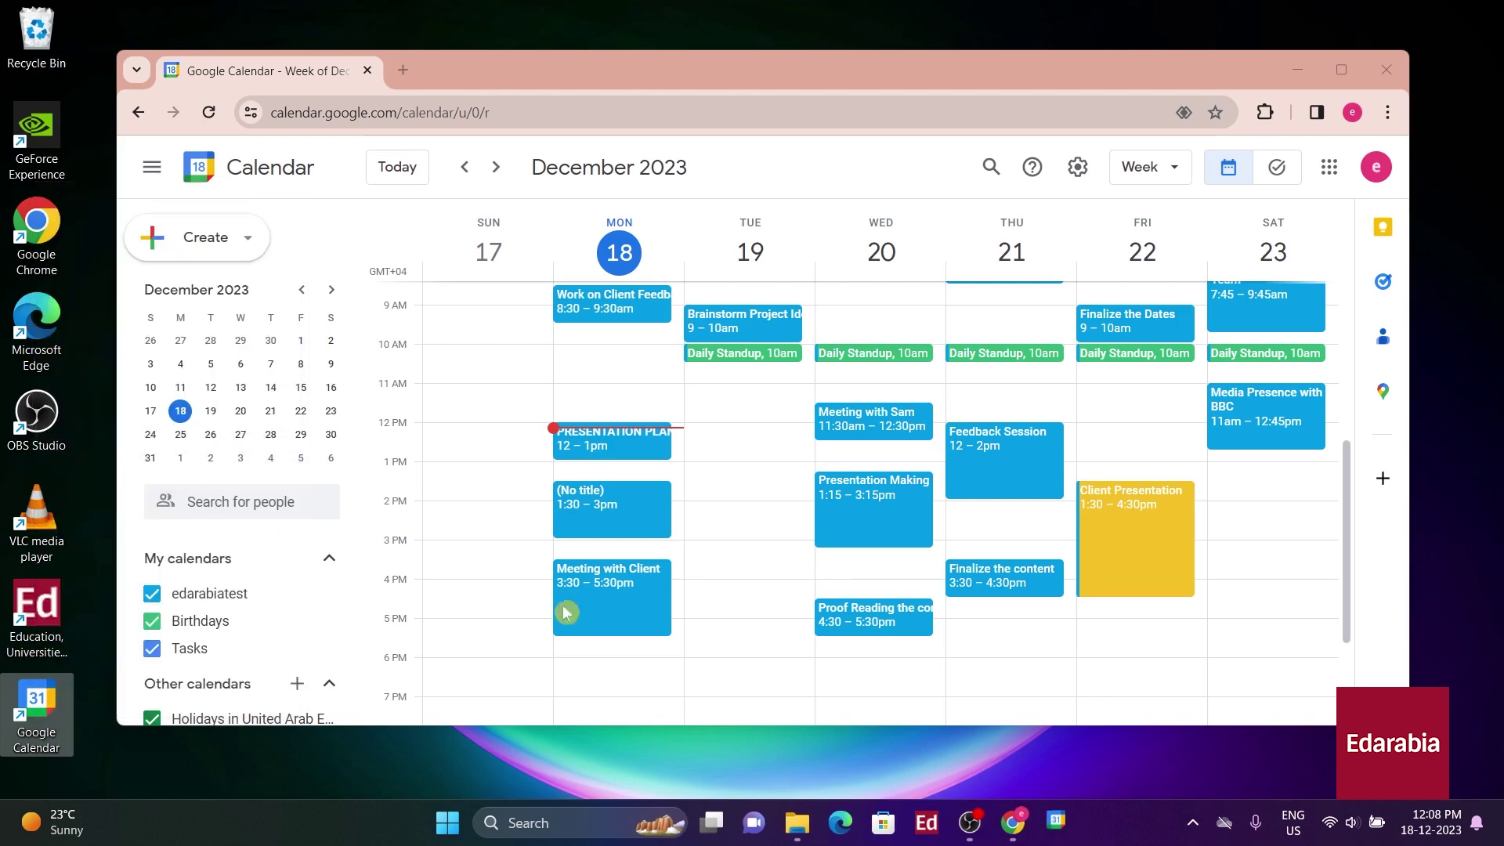
{"action": "left_click", "coordinate": [1055, 822]}
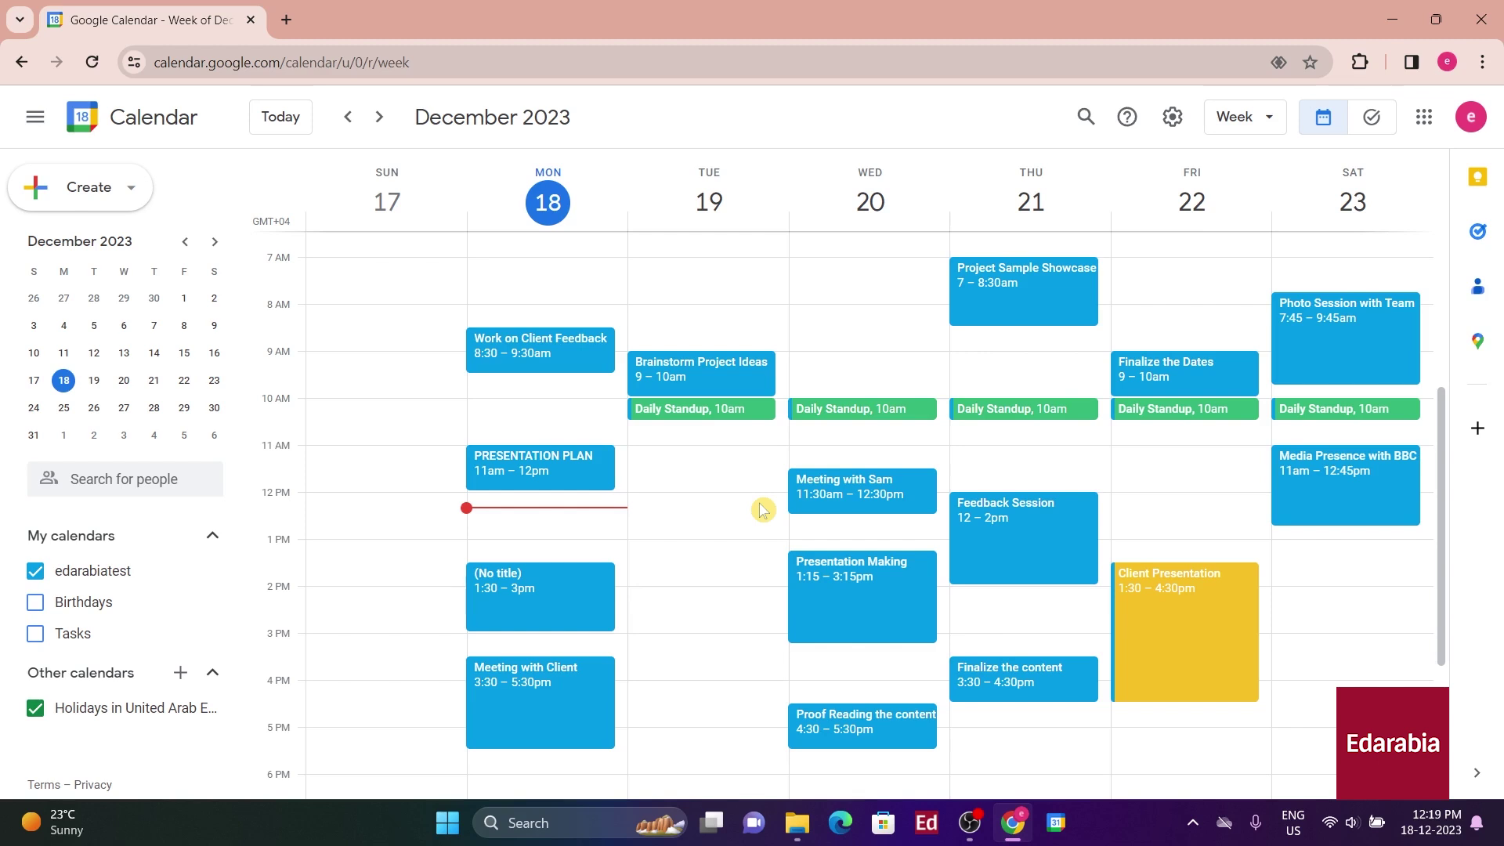
Subscribe to Arizona Cardinals under calendars of interest, Football > NFL.
{"action": "left_click", "coordinate": [181, 673]}
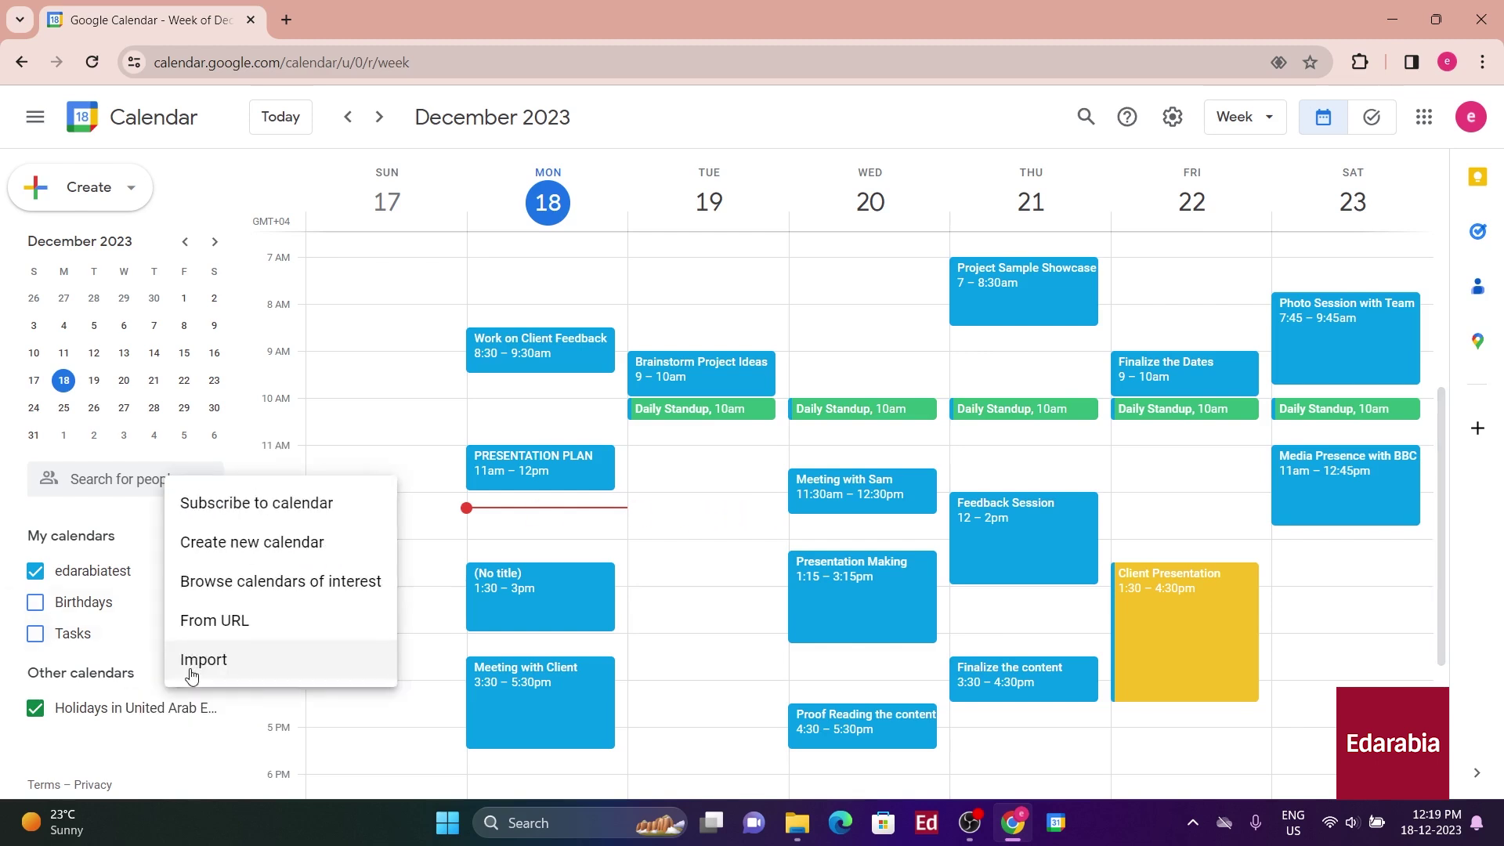
{"action": "left_click", "coordinate": [319, 597]}
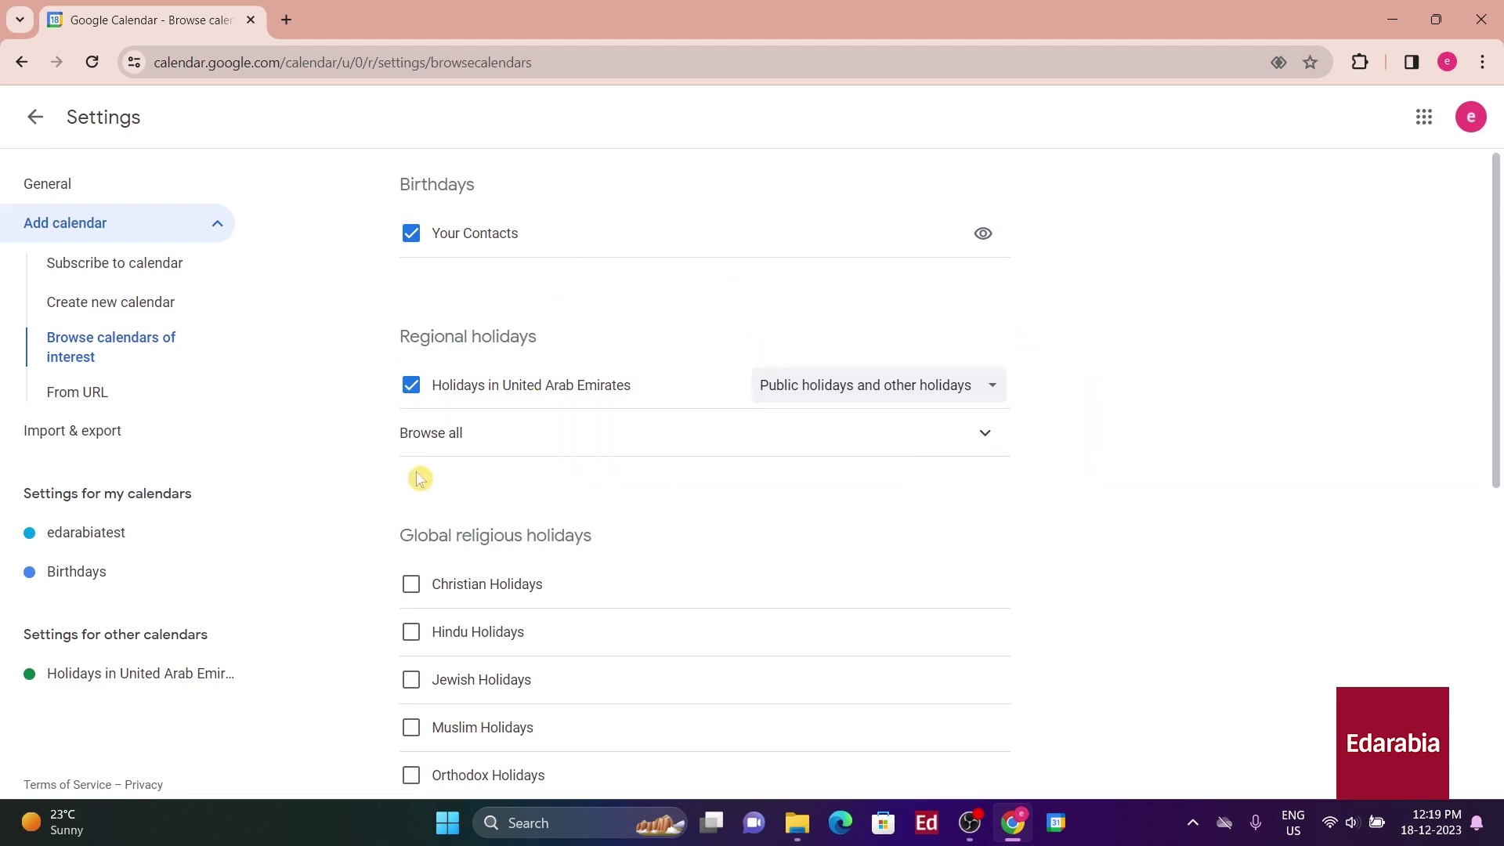
{"action": "scroll", "coordinate": [411, 431], "scroll_direction": "down", "scroll_amount": 2}
{"action": "scroll", "coordinate": [770, 494], "scroll_direction": "down", "scroll_amount": 5}
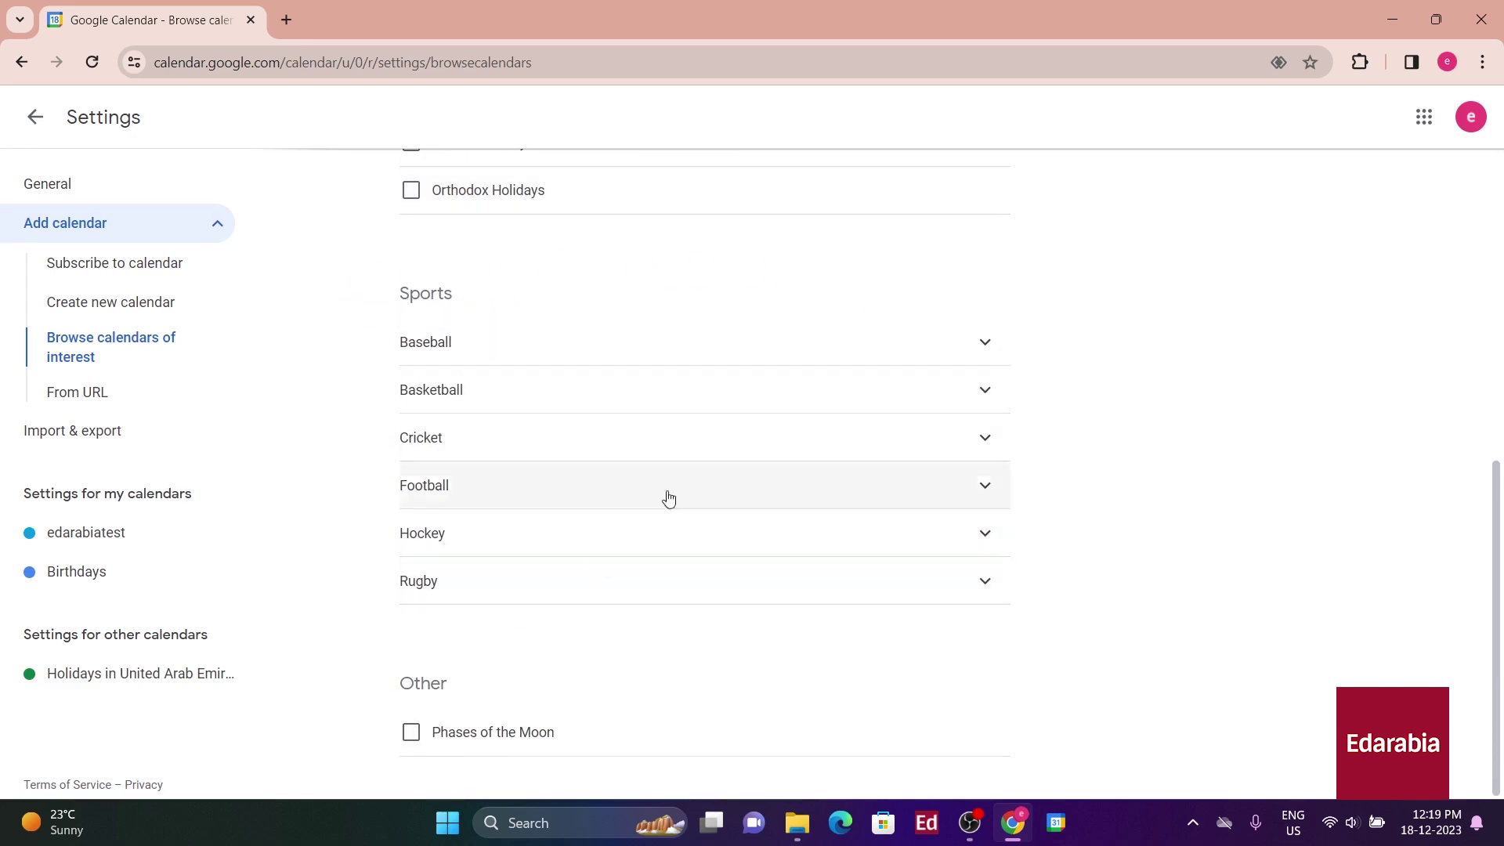
{"action": "left_click", "coordinate": [968, 495]}
{"action": "left_click", "coordinate": [473, 625]}
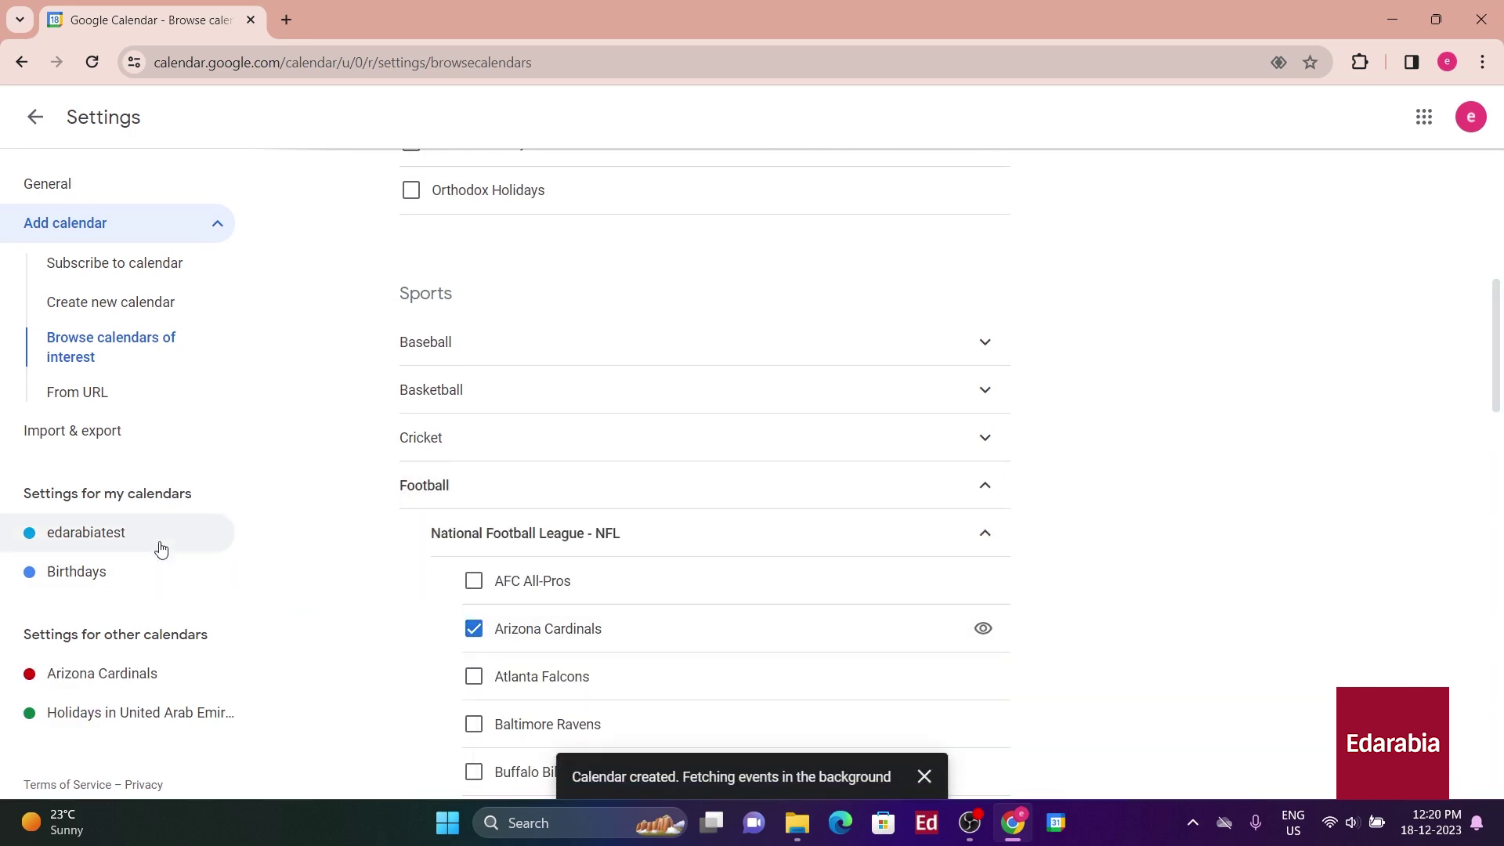
{"action": "left_click", "coordinate": [484, 536]}
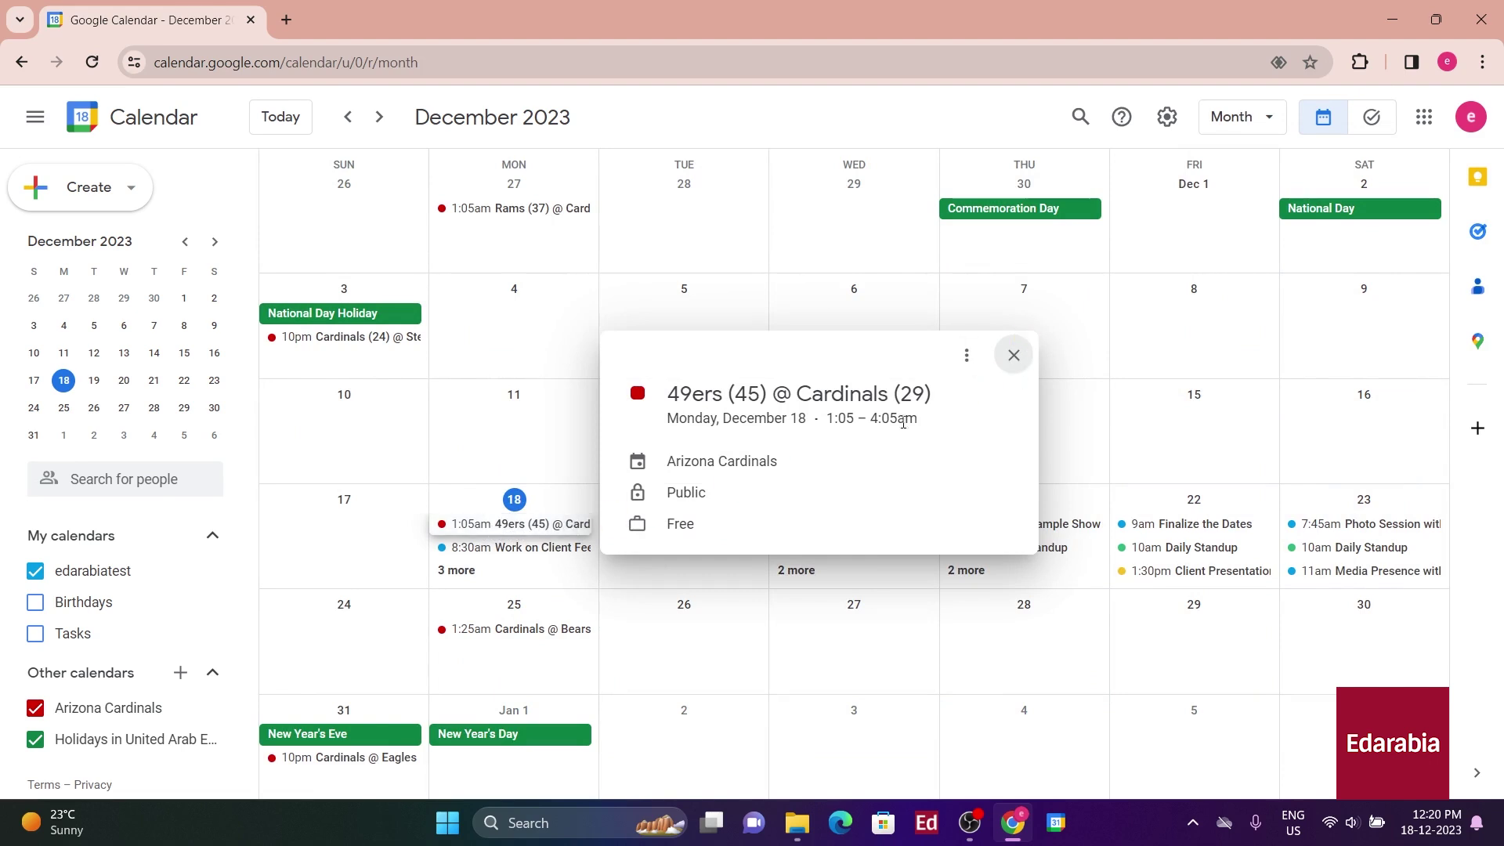
Close the game popup and uncheck Arizona Cardinals under Other calendars.
{"action": "left_click", "coordinate": [34, 708]}
{"action": "left_click", "coordinate": [35, 708]}
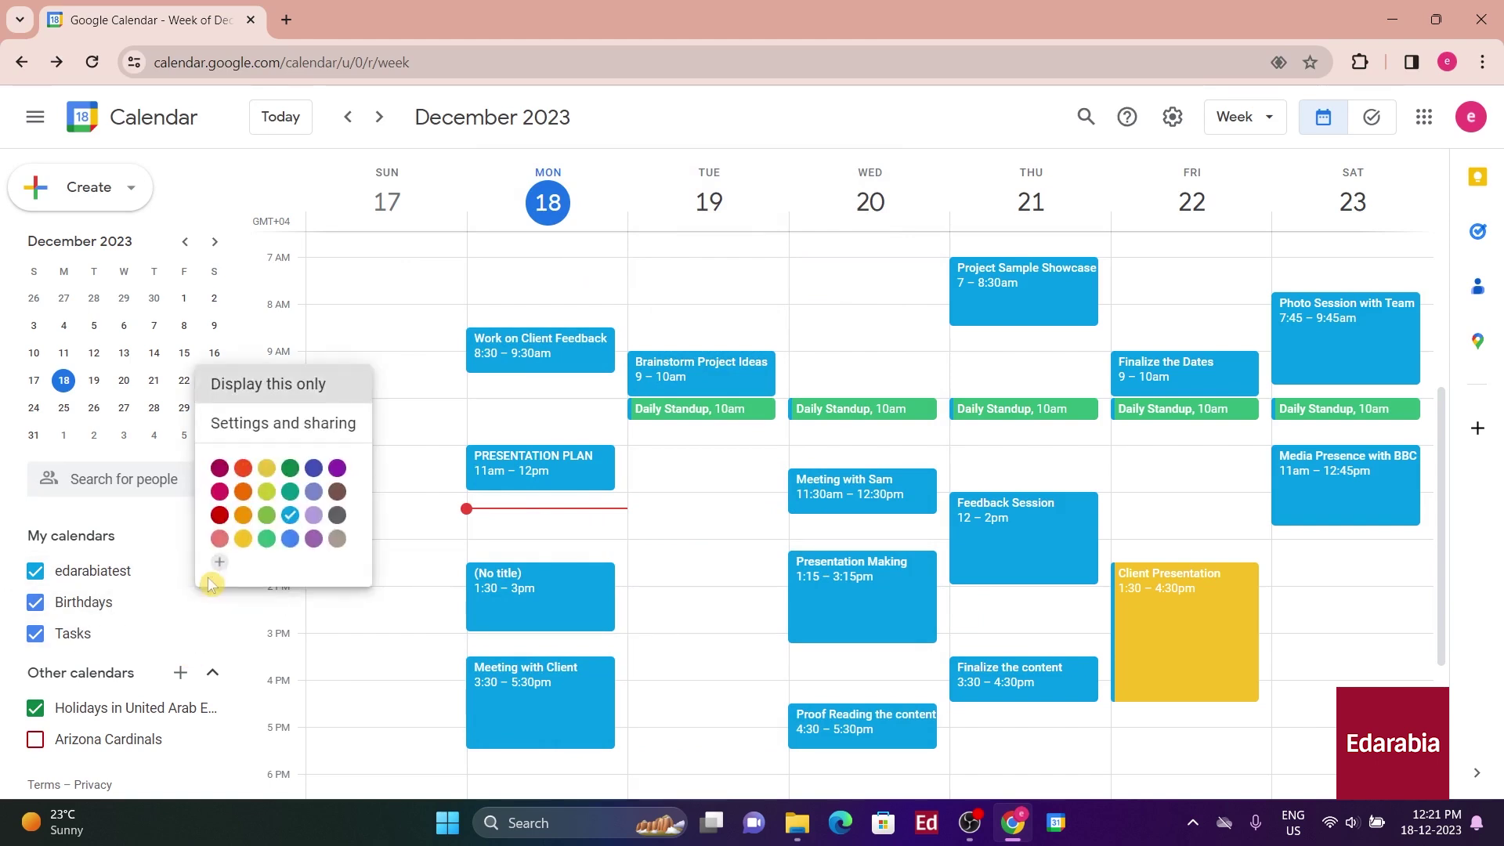
In the main calendar's Other notifications settings, set Daily agenda to Email.
{"action": "left_click", "coordinate": [242, 424]}
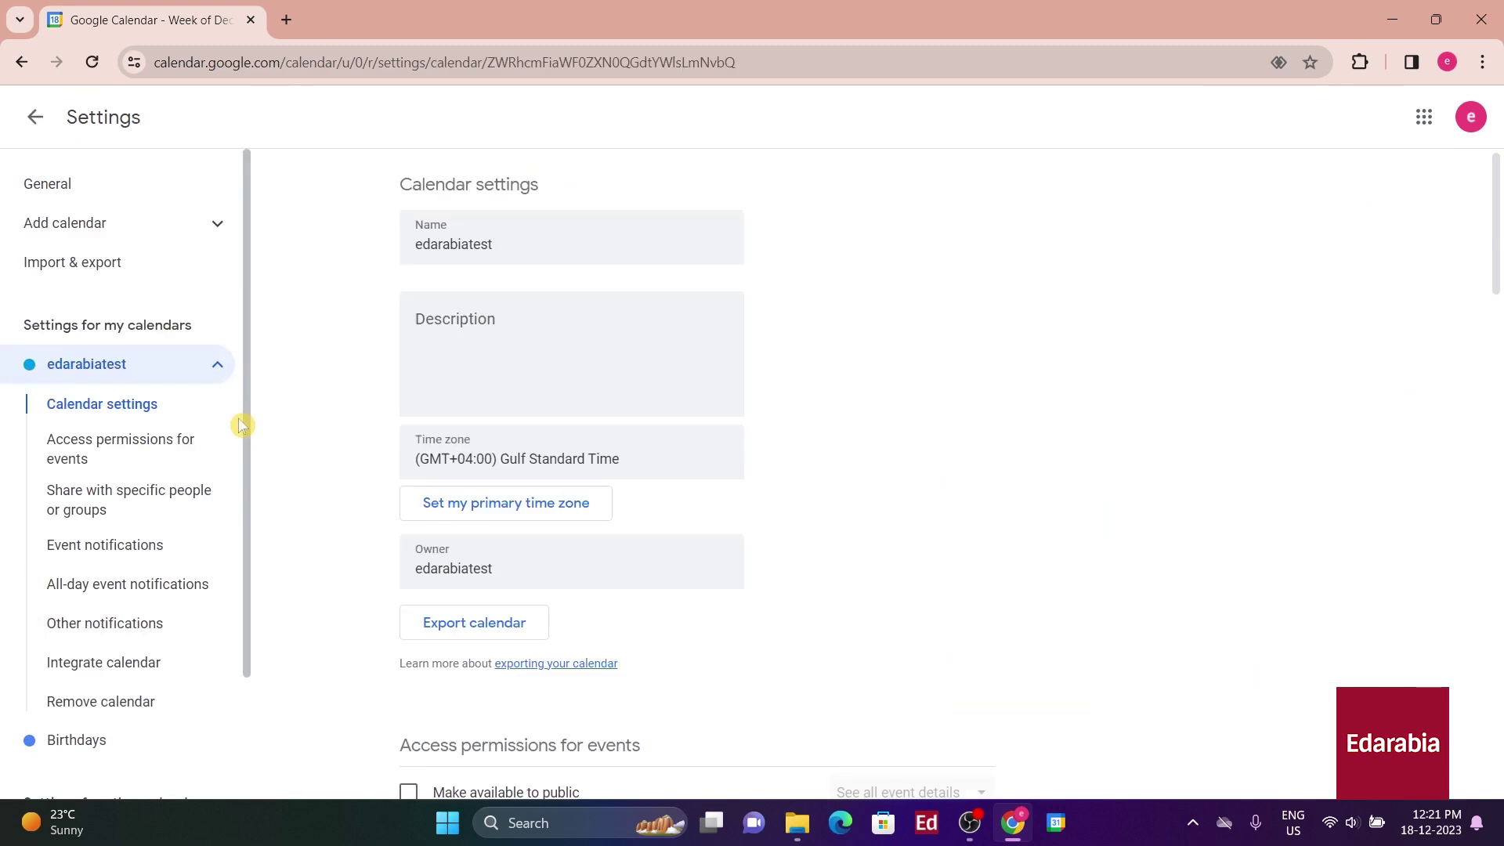
{"action": "left_click", "coordinate": [121, 623]}
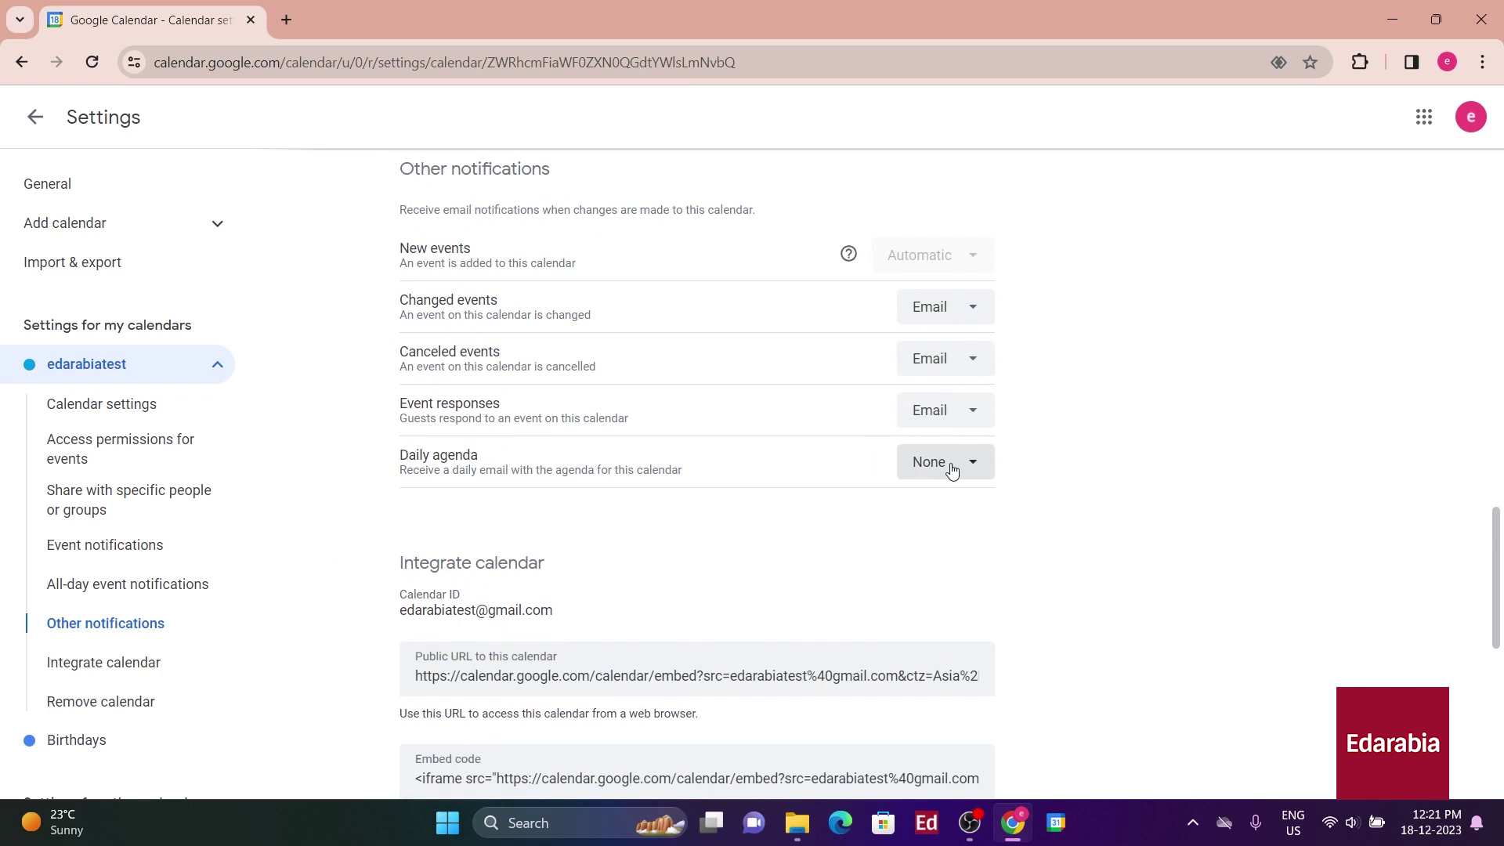
{"action": "left_click", "coordinate": [964, 467]}
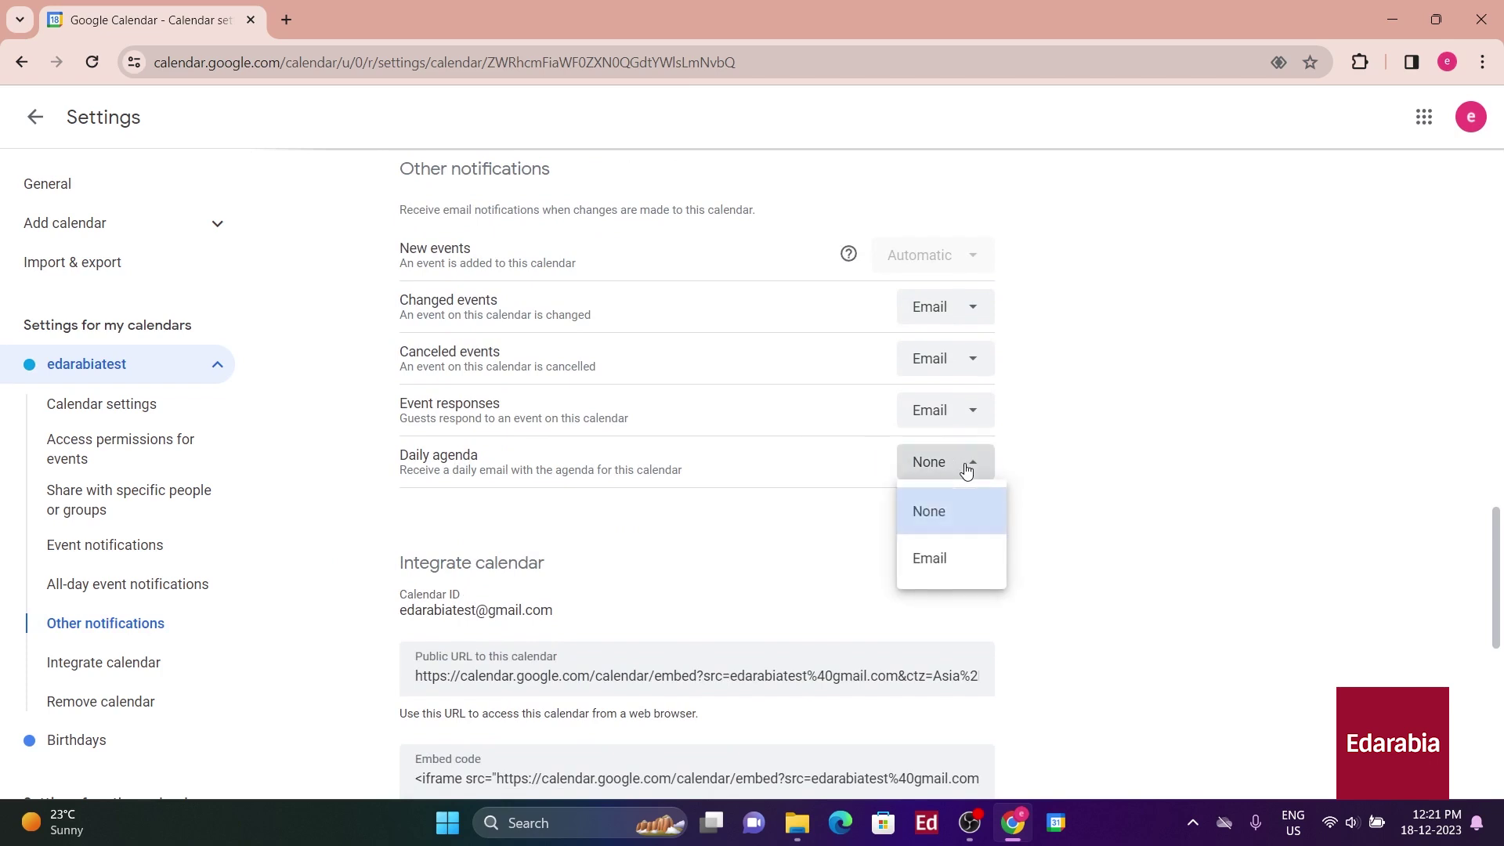
{"action": "left_click", "coordinate": [943, 558]}
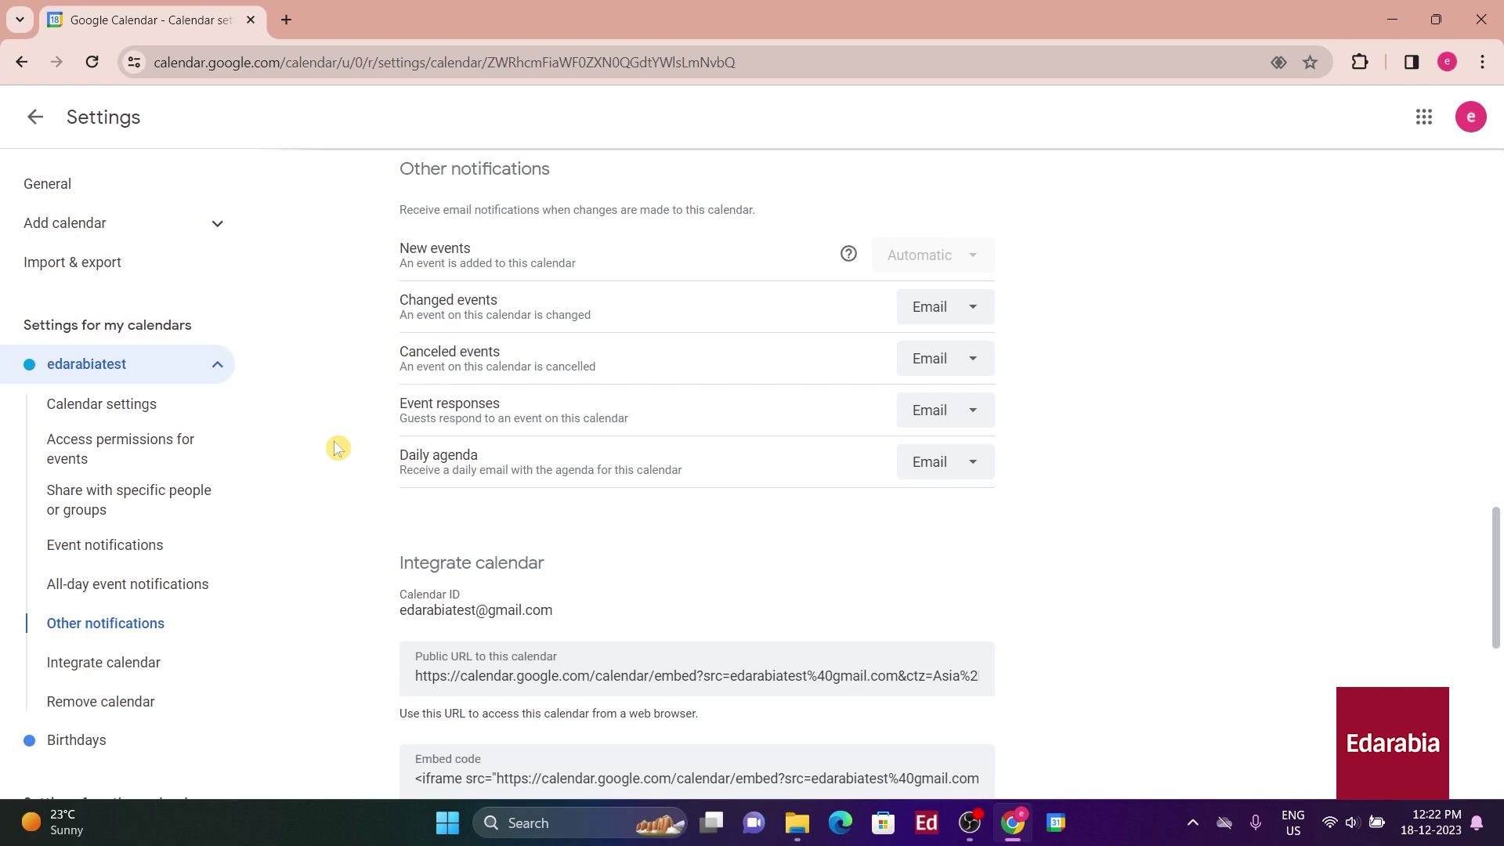
Set the Event responses notification to None.
{"action": "left_click", "coordinate": [986, 417]}
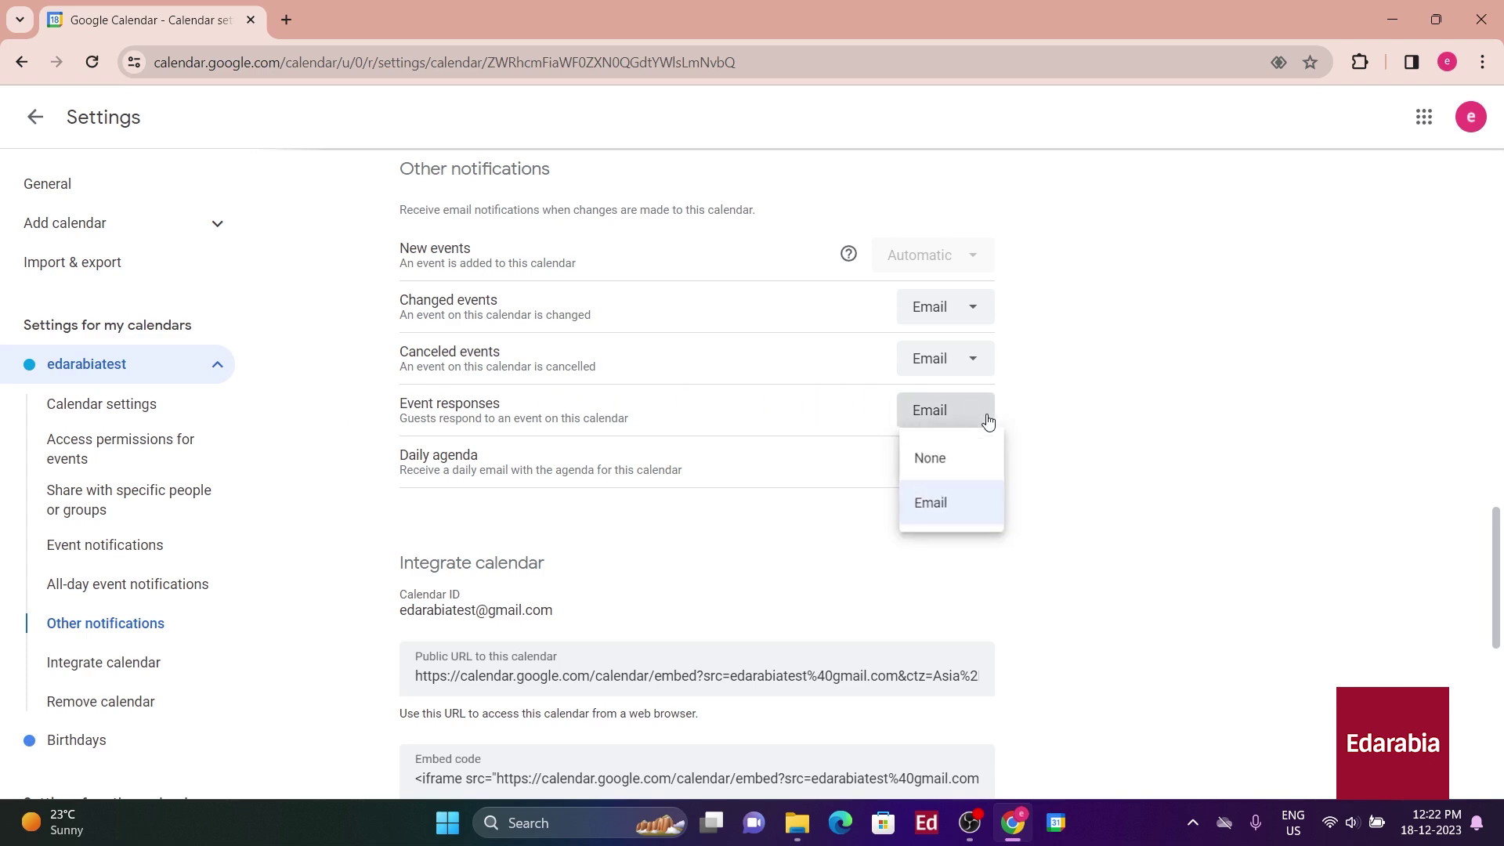
{"action": "left_click", "coordinate": [948, 469]}
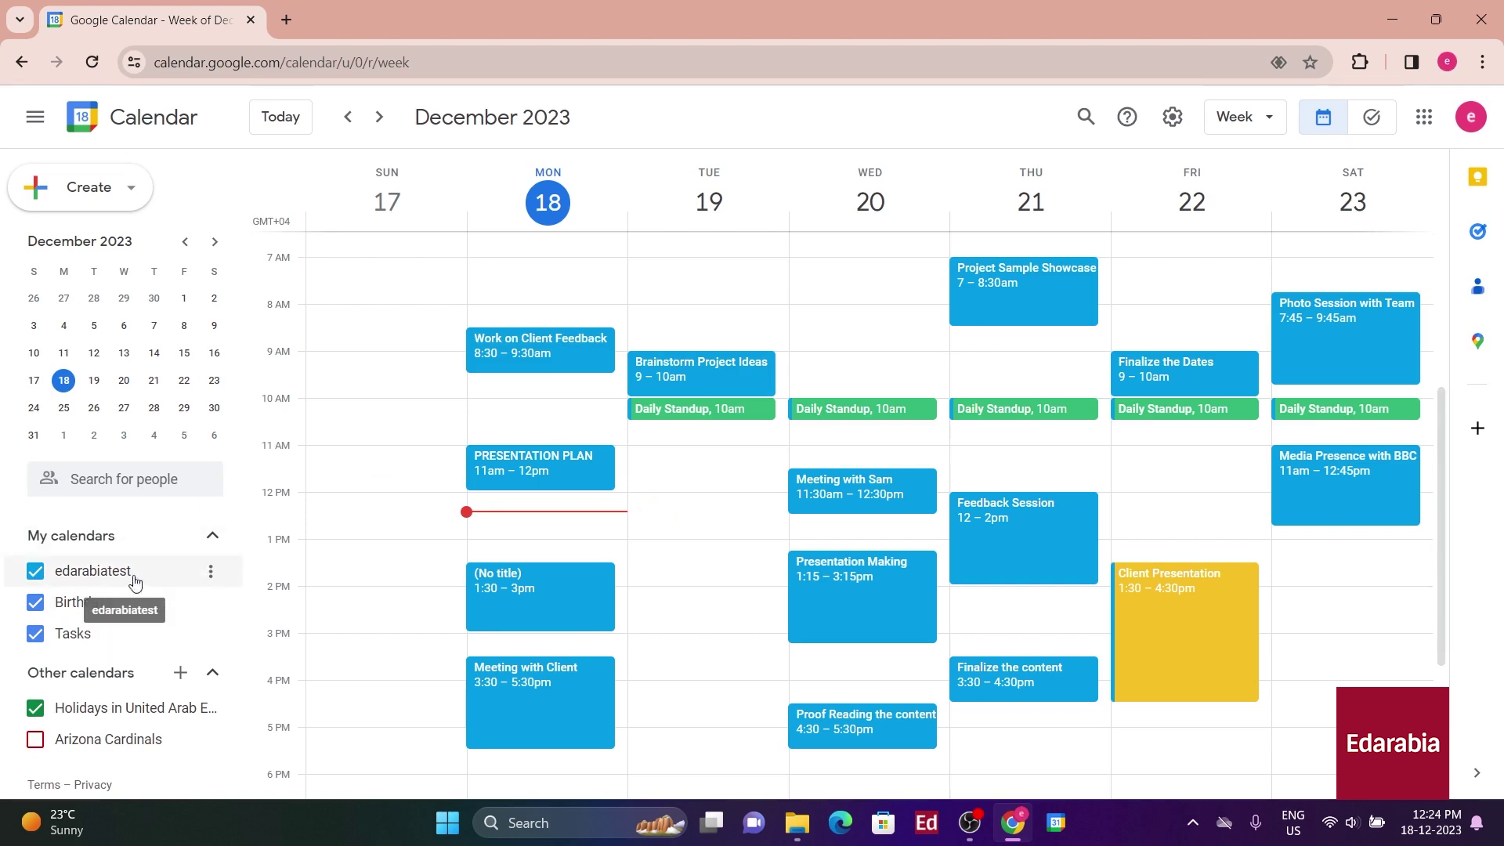
Share the edarabiatest calendar with the suggested contact, limited to See only free/busy, and send it.
{"action": "left_click", "coordinate": [210, 571]}
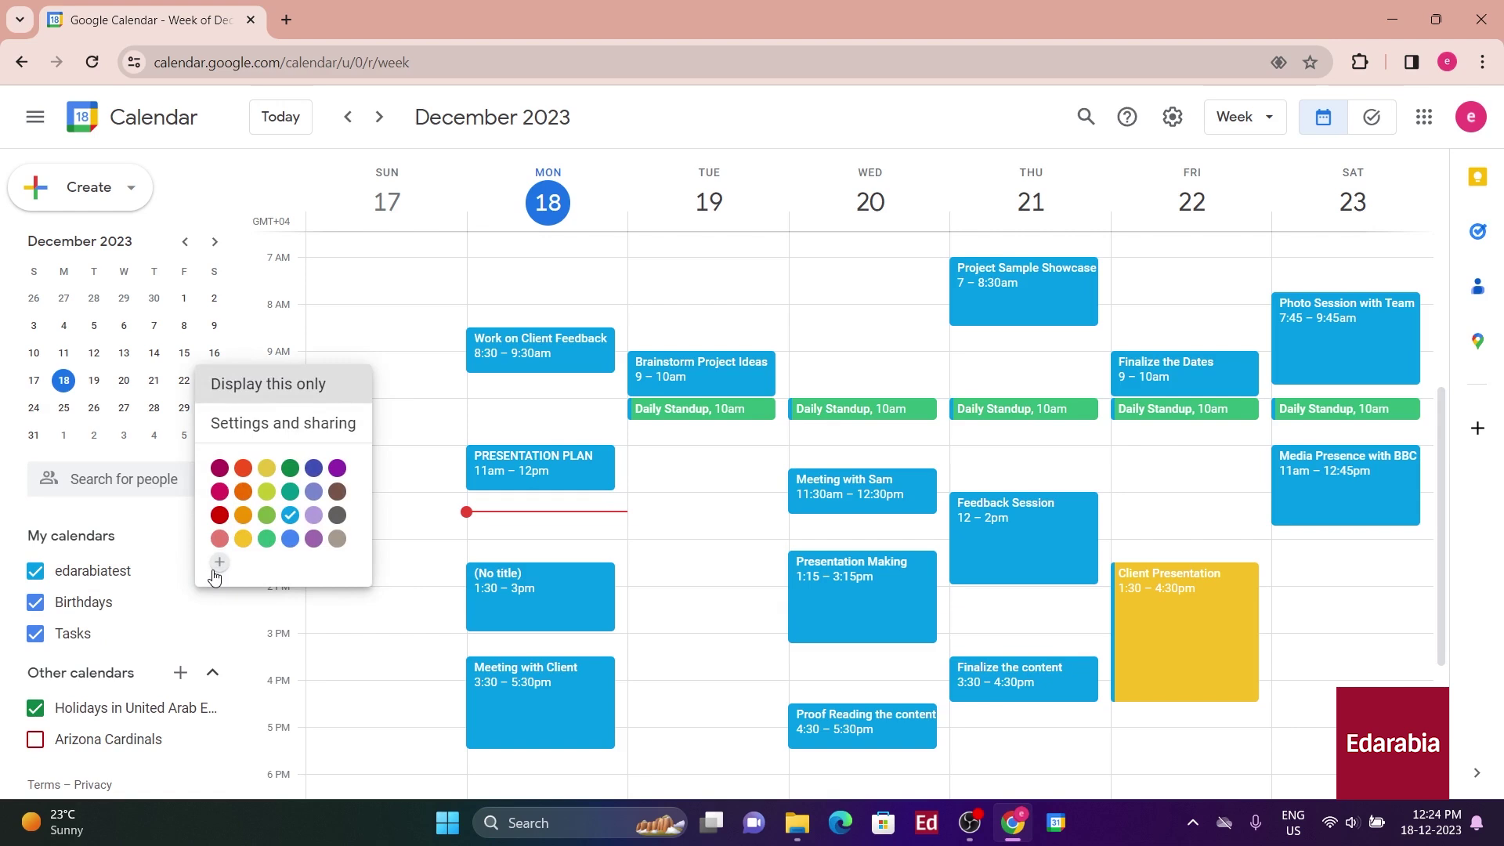
{"action": "left_click", "coordinate": [243, 424]}
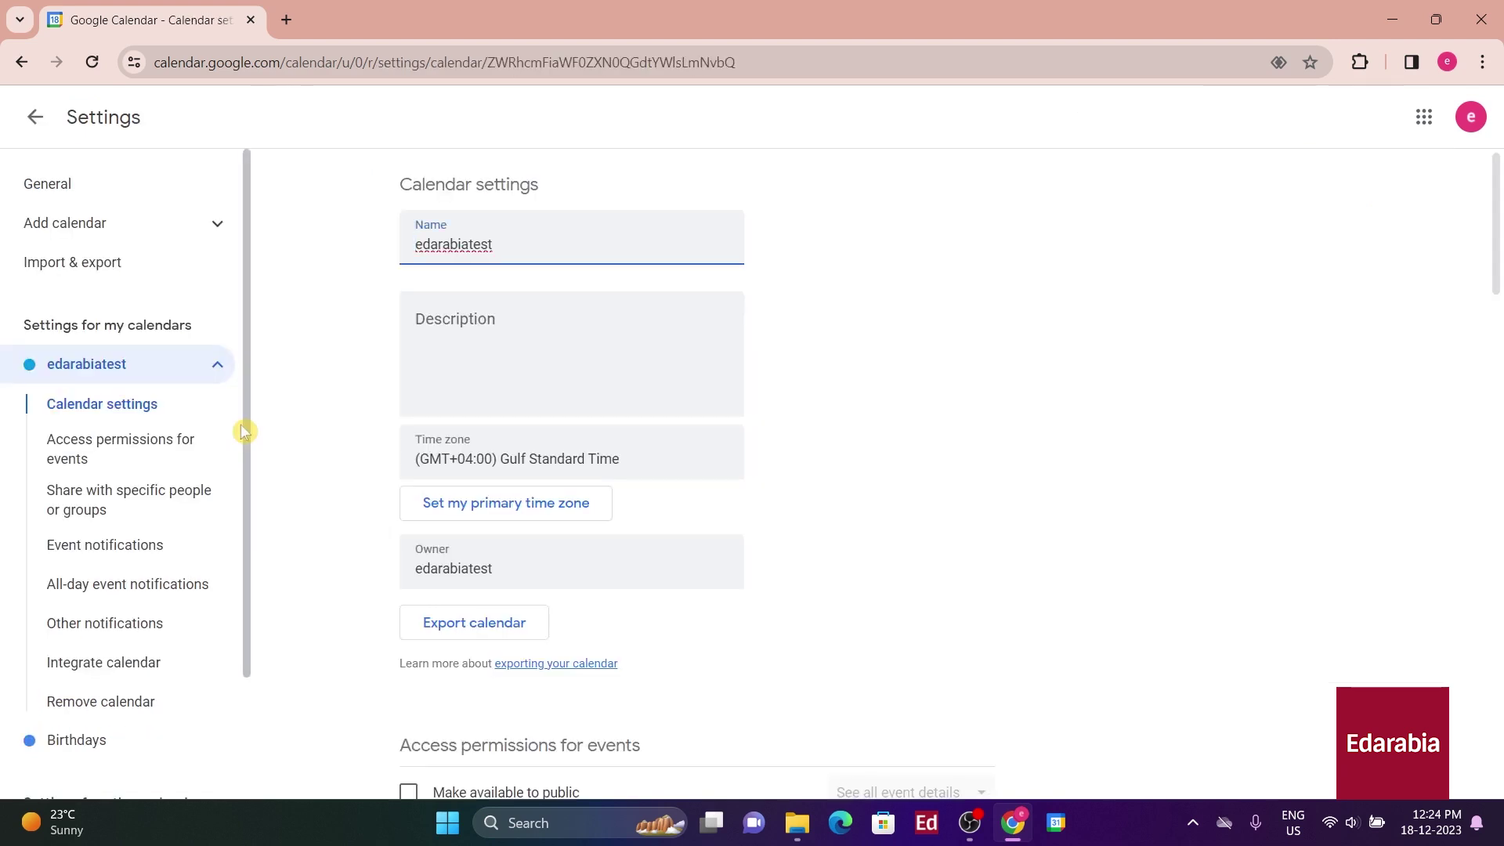
{"action": "left_click", "coordinate": [131, 508]}
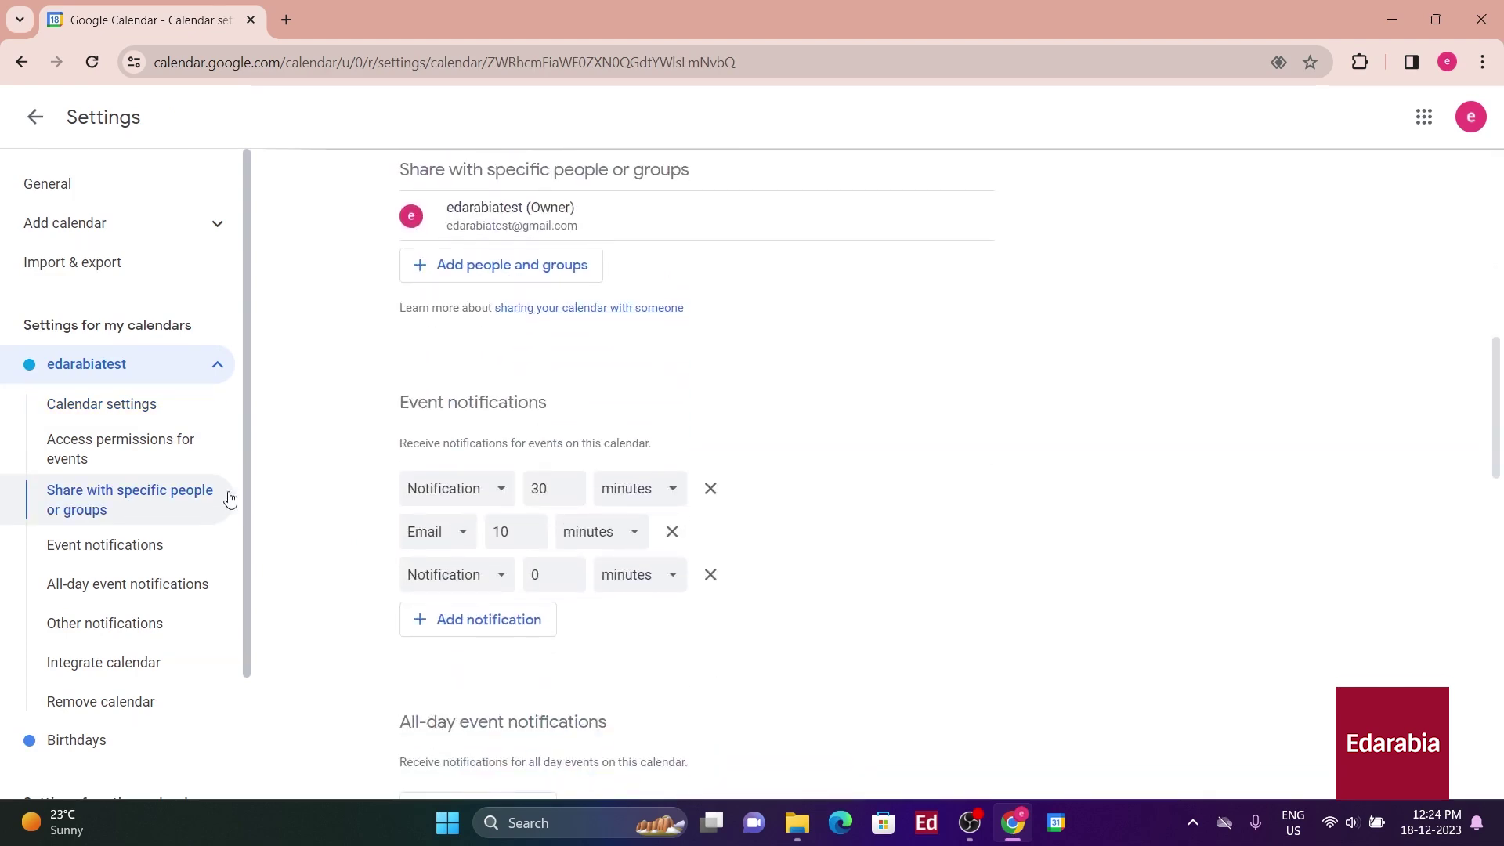
{"action": "left_click", "coordinate": [527, 271]}
{"action": "left_click", "coordinate": [628, 393]}
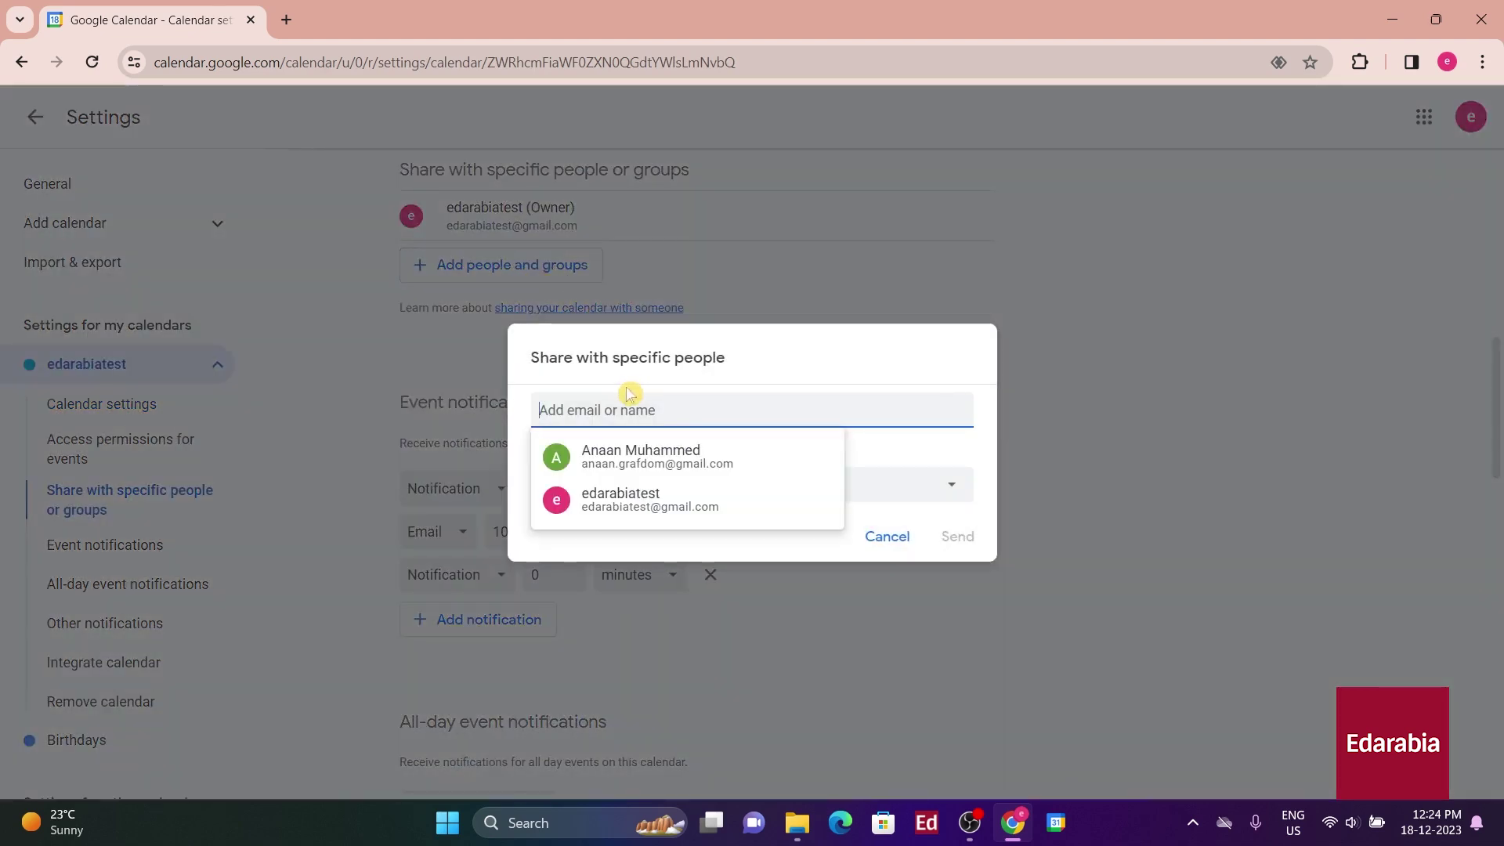
{"action": "left_click", "coordinate": [633, 463]}
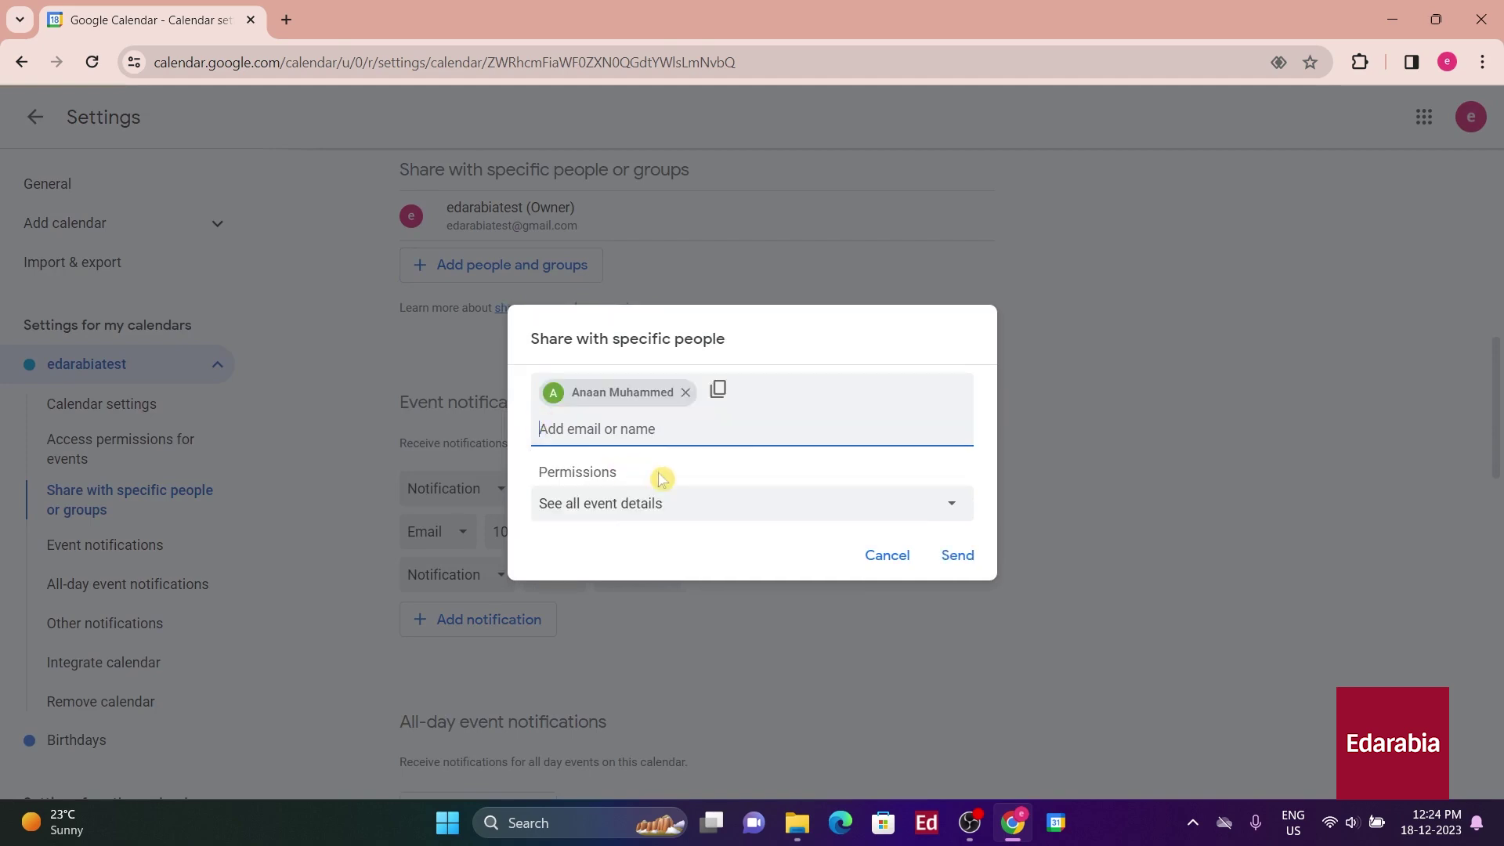
{"action": "left_click", "coordinate": [865, 510]}
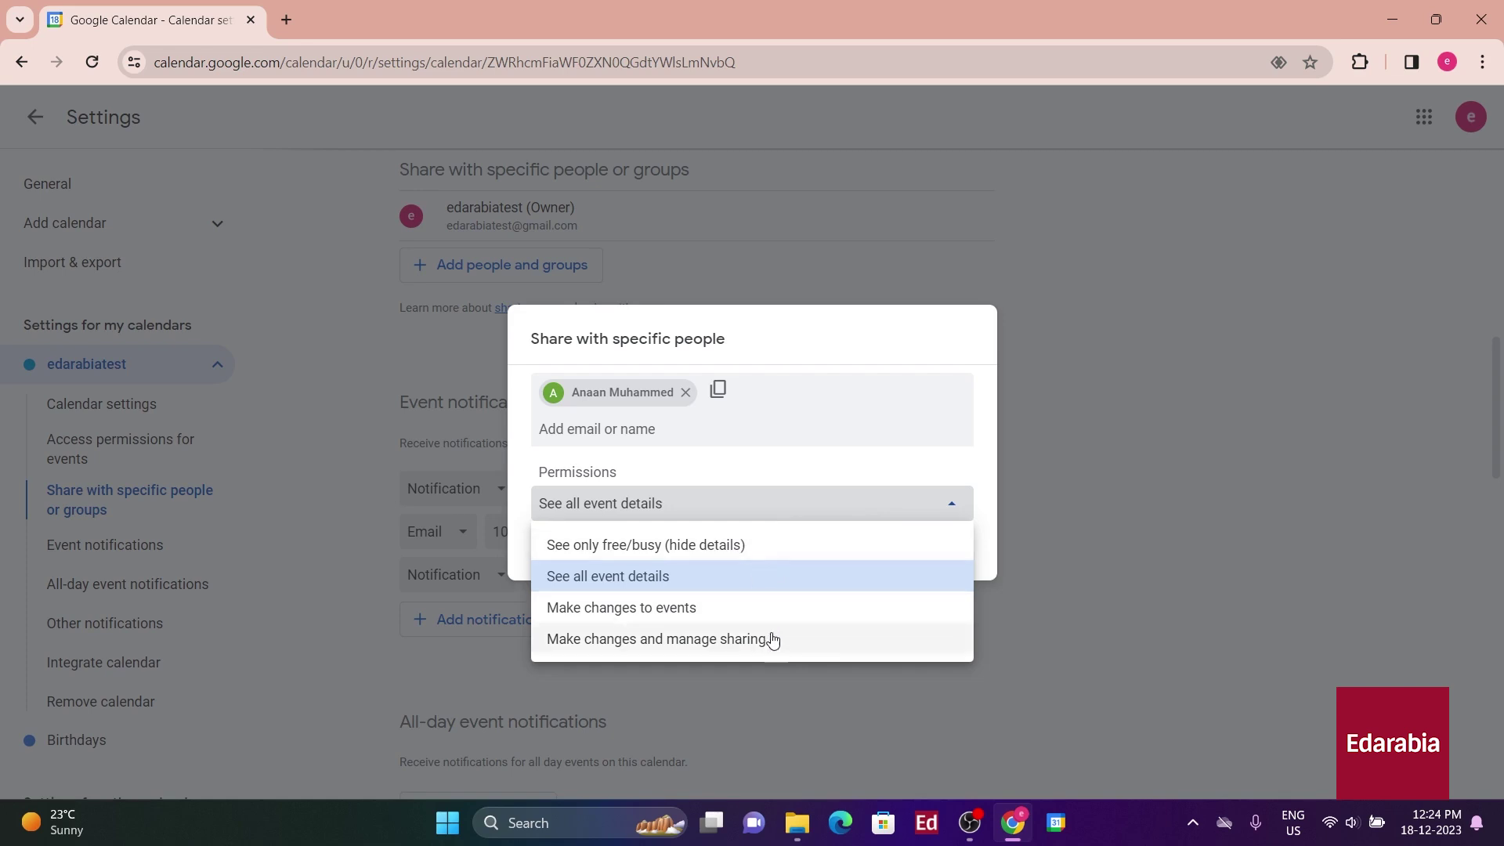
{"action": "left_click", "coordinate": [776, 559]}
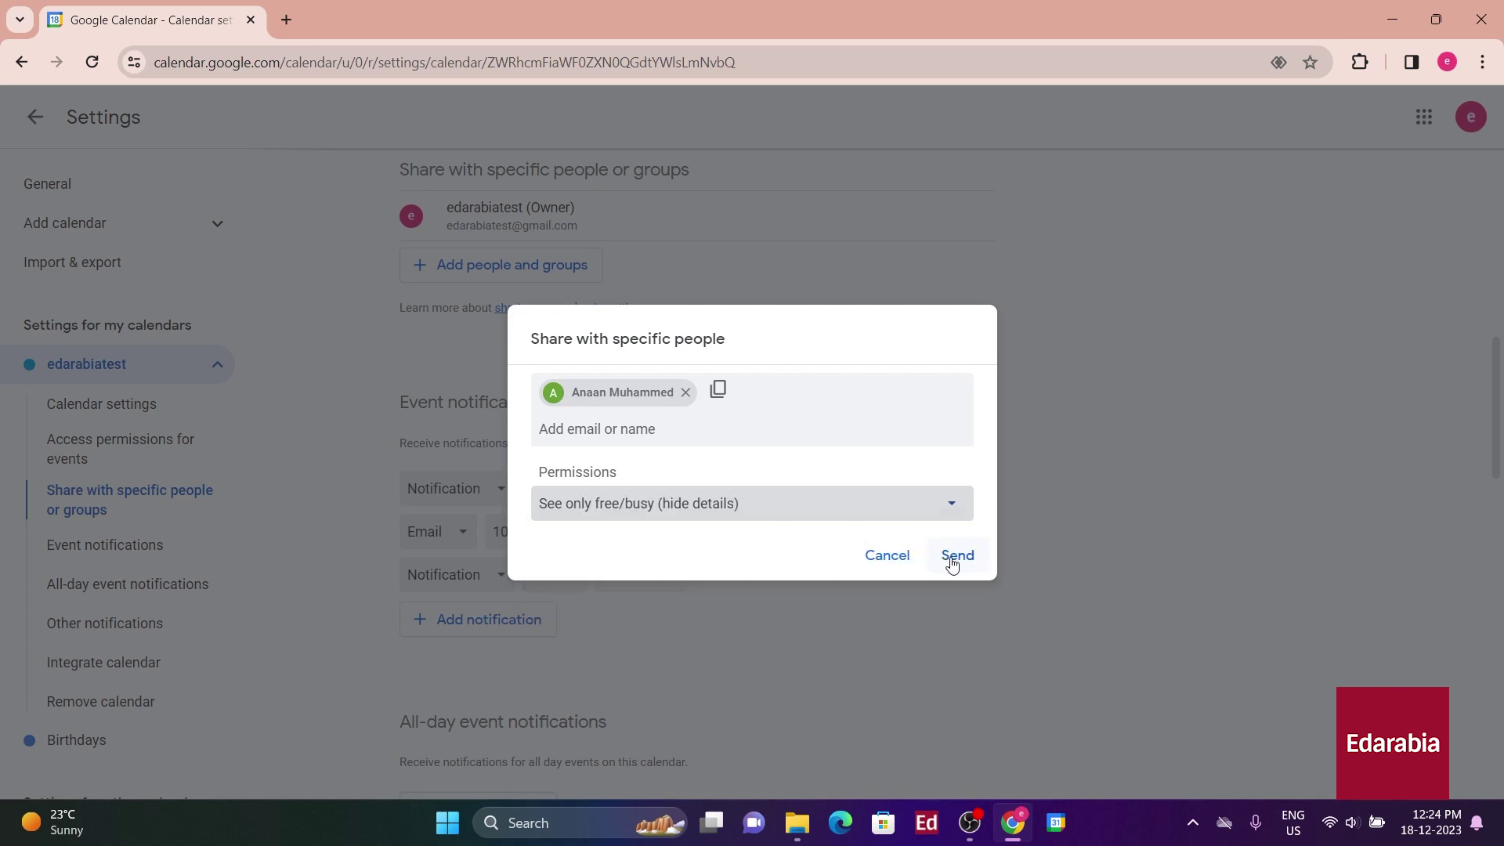
{"action": "left_click", "coordinate": [954, 556]}
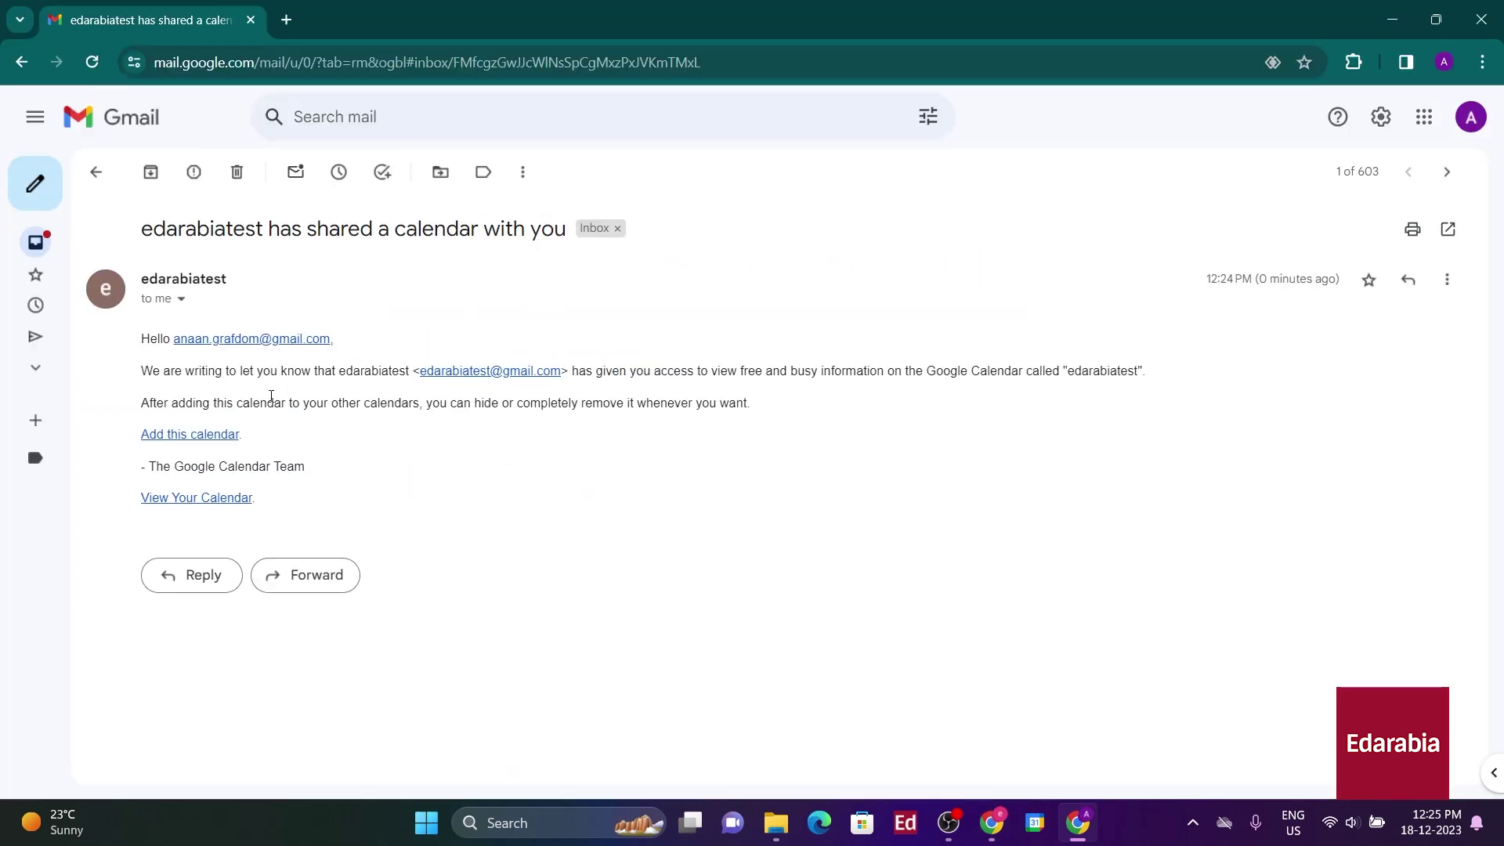
Add the shared calendar from the share email and toggle its Other calendars checkbox off and on.
{"action": "left_click", "coordinate": [221, 444]}
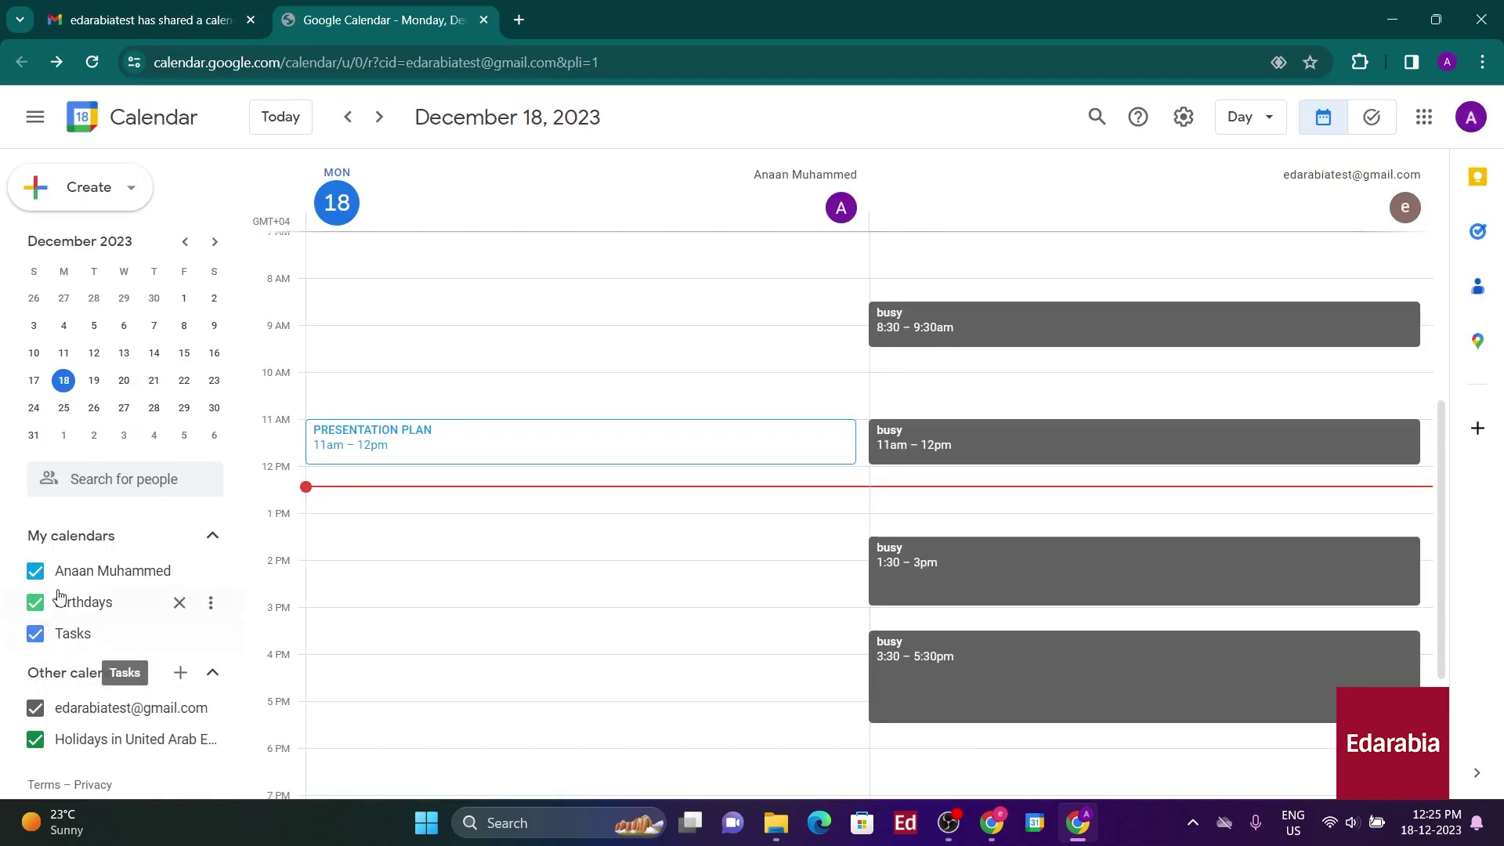
{"action": "left_click", "coordinate": [36, 713]}
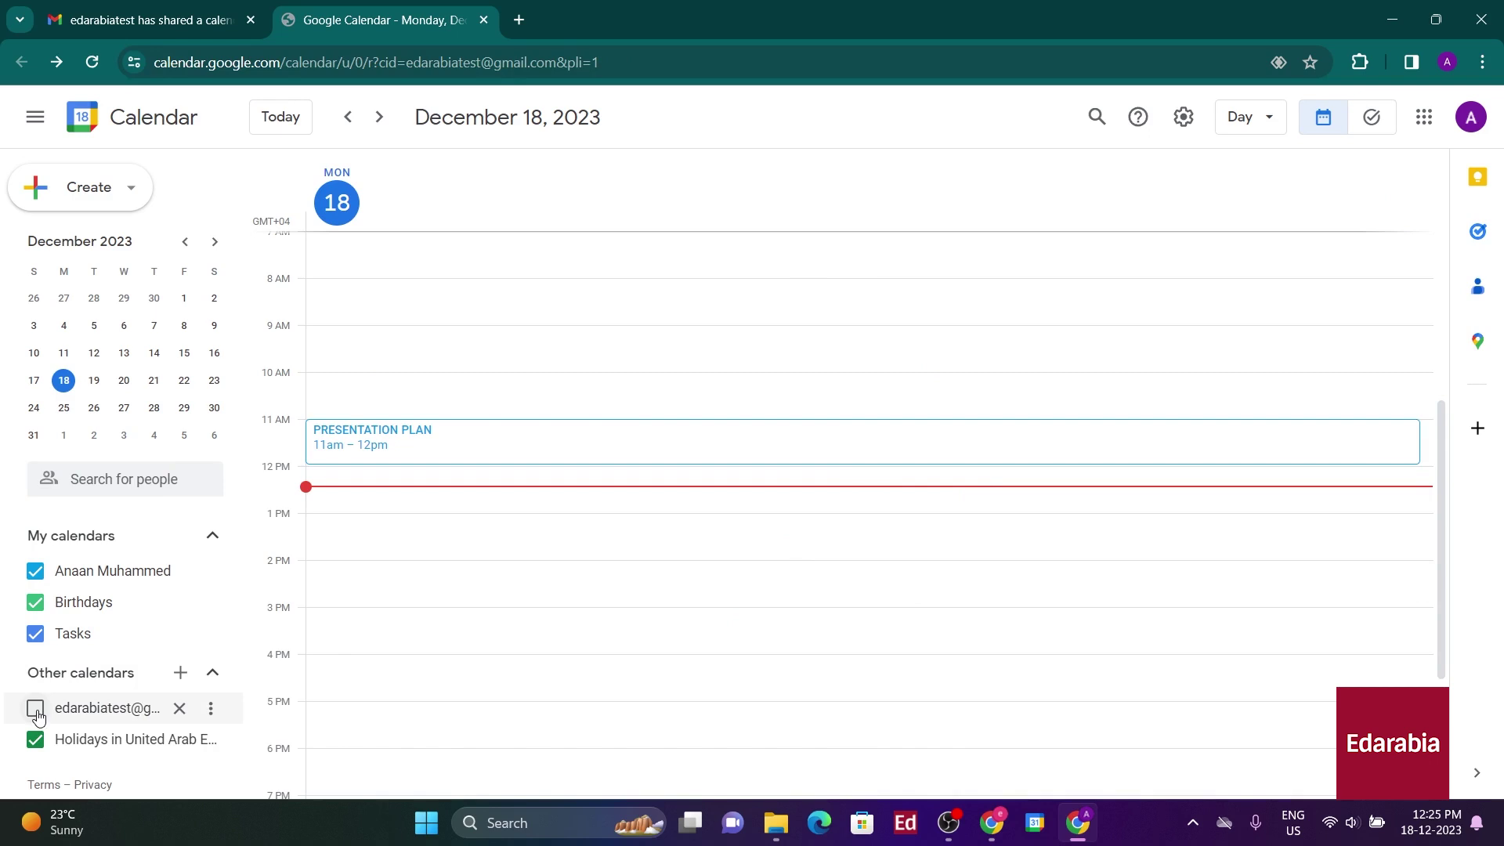
{"action": "left_click", "coordinate": [36, 713]}
{"action": "scroll", "coordinate": [1117, 401], "scroll_direction": "down", "scroll_amount": 3}
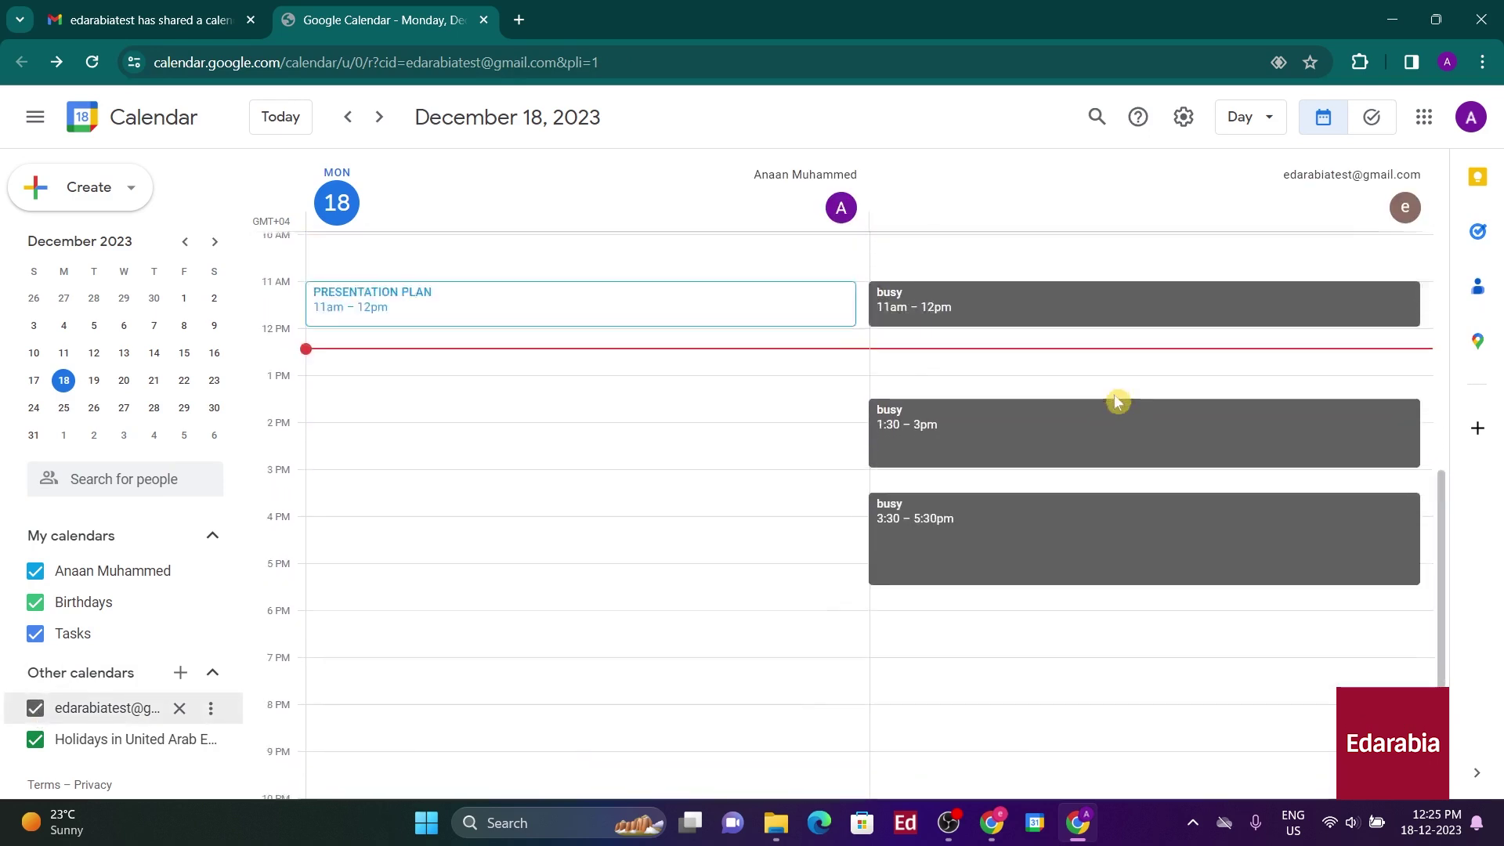
{"action": "scroll", "coordinate": [1118, 401], "scroll_direction": "up", "scroll_amount": 4}
{"action": "scroll", "coordinate": [772, 332], "scroll_direction": "down", "scroll_amount": 2}
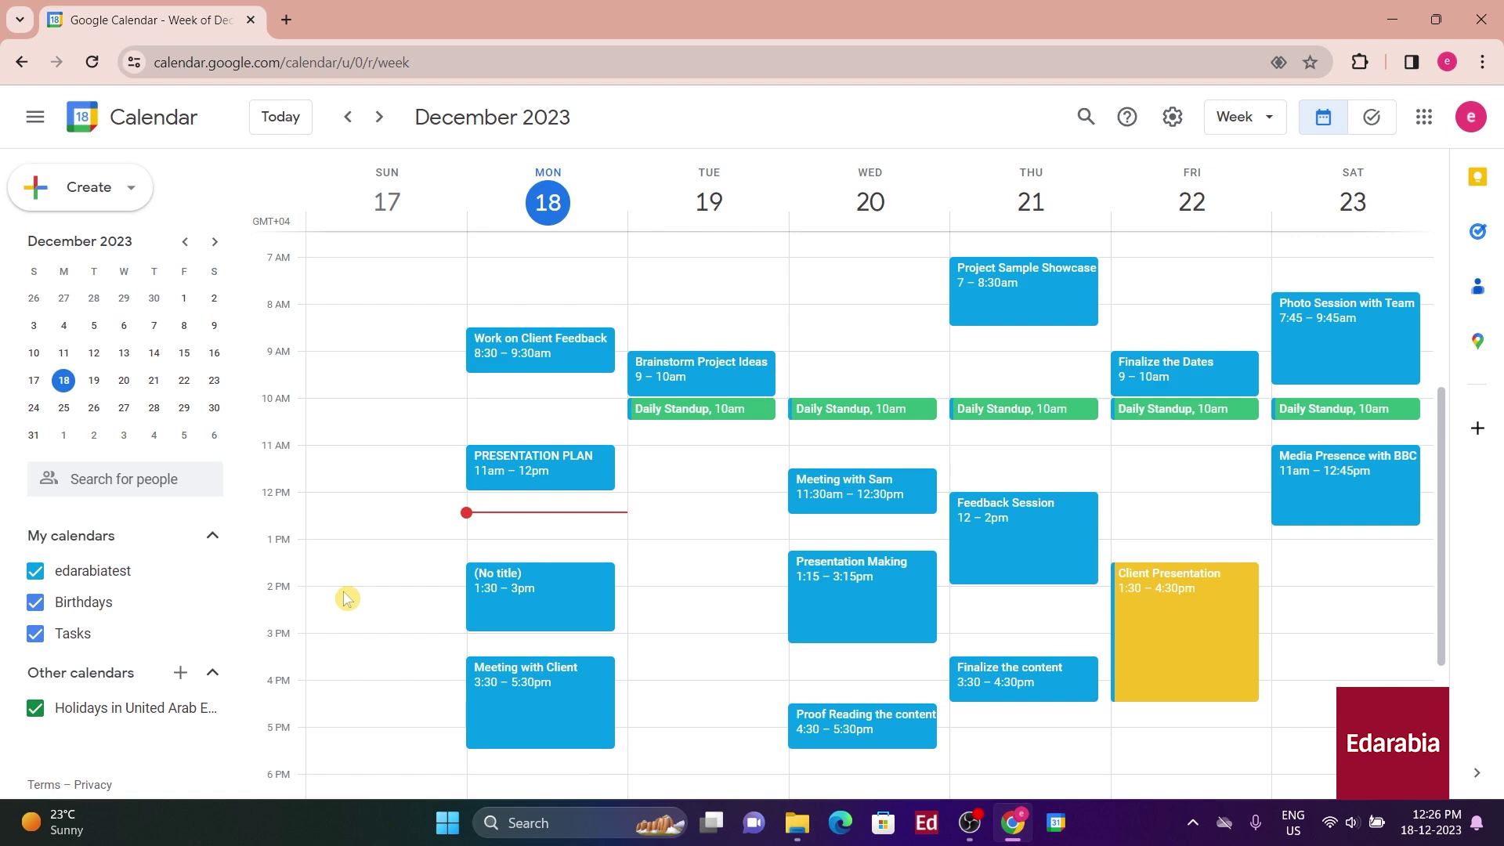
Subscribe to the colleague's calendar and toggle its checkbox off and back on.
{"action": "left_click", "coordinate": [181, 672]}
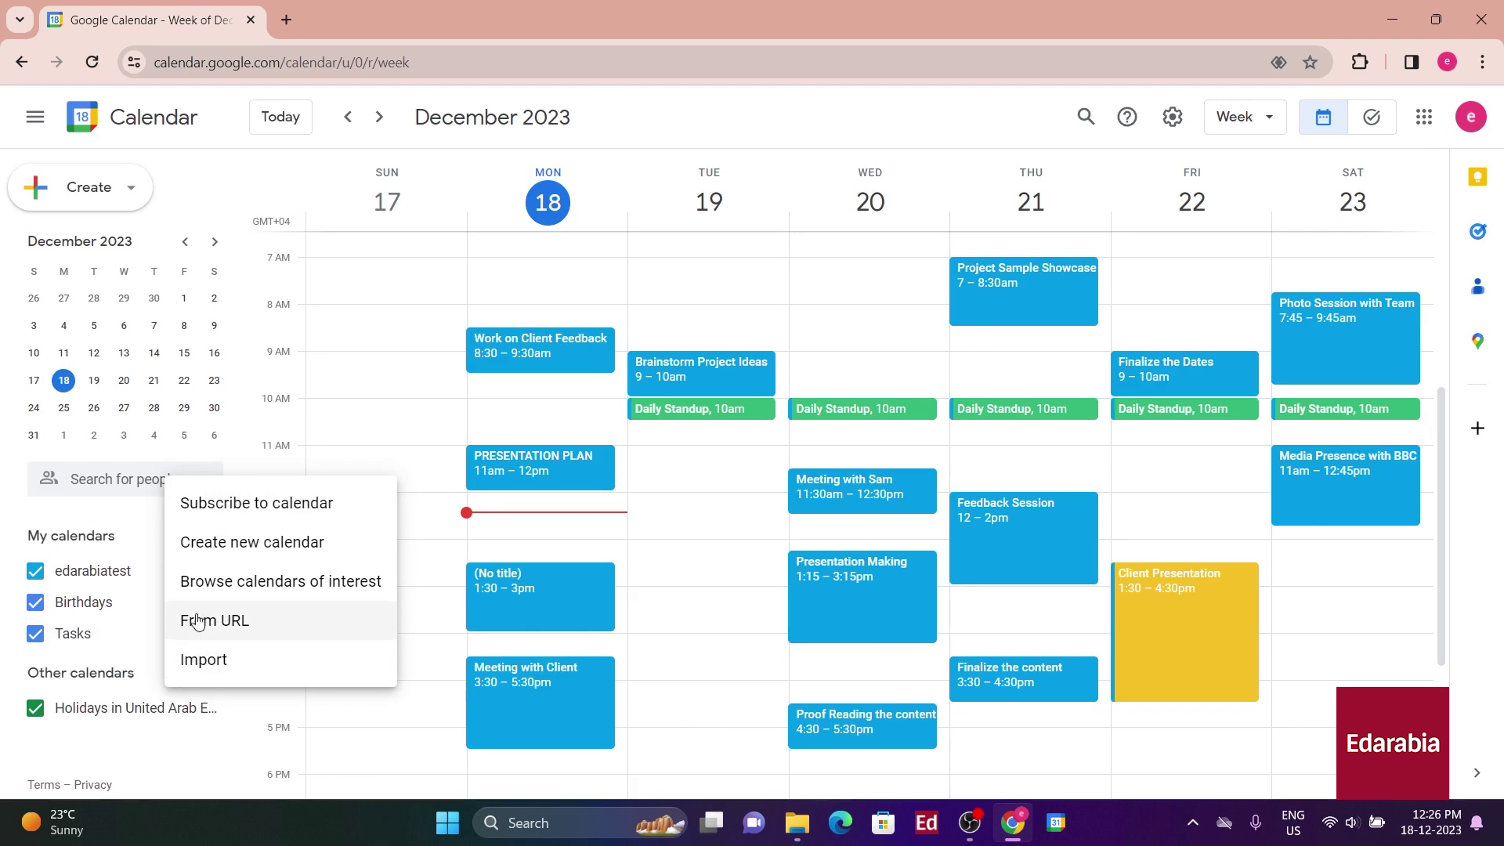
{"action": "left_click", "coordinate": [266, 503]}
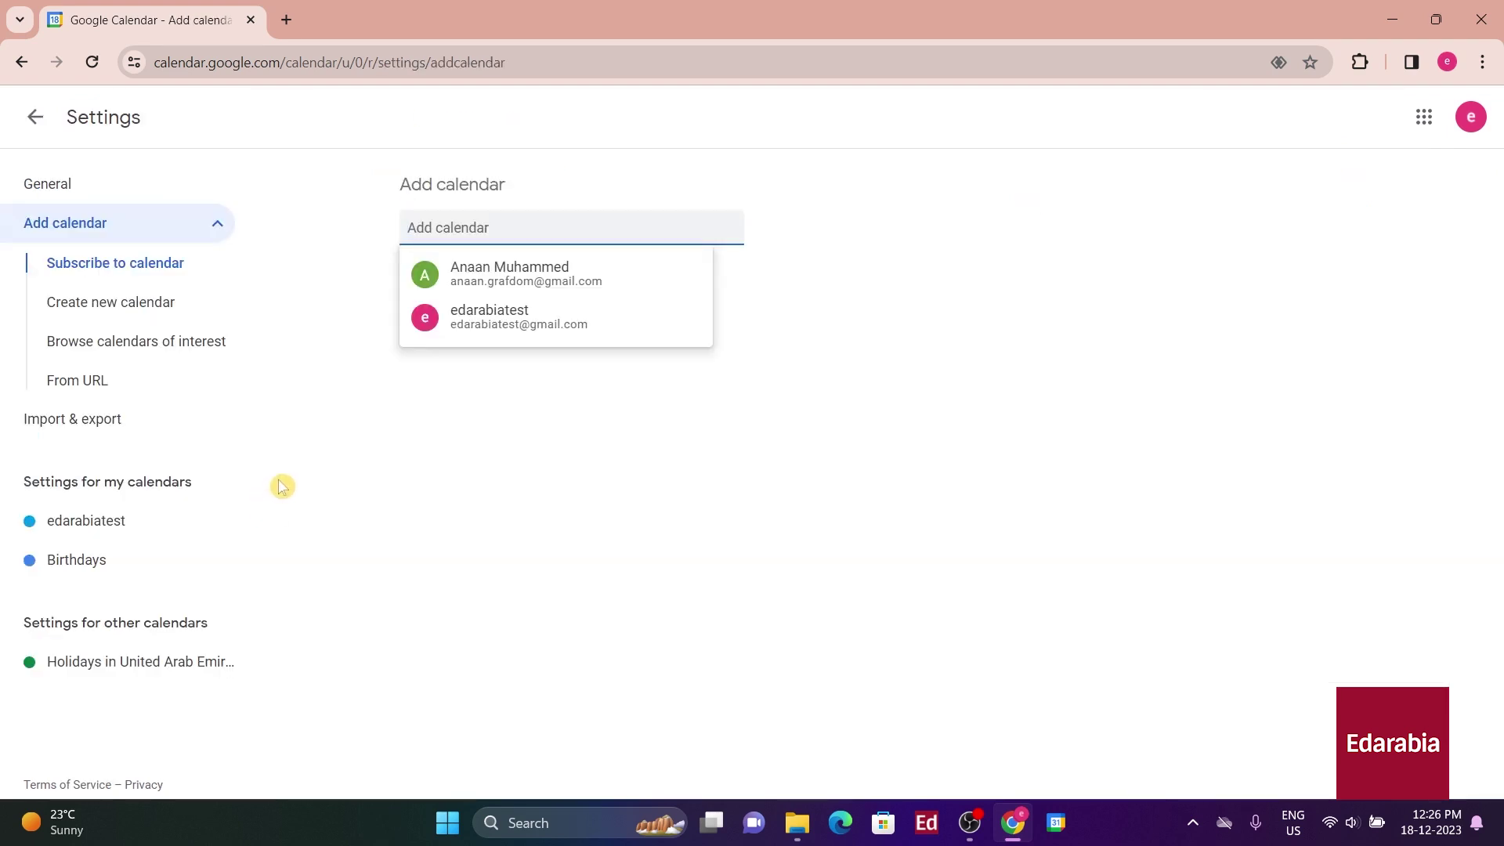
{"action": "left_click", "coordinate": [586, 291]}
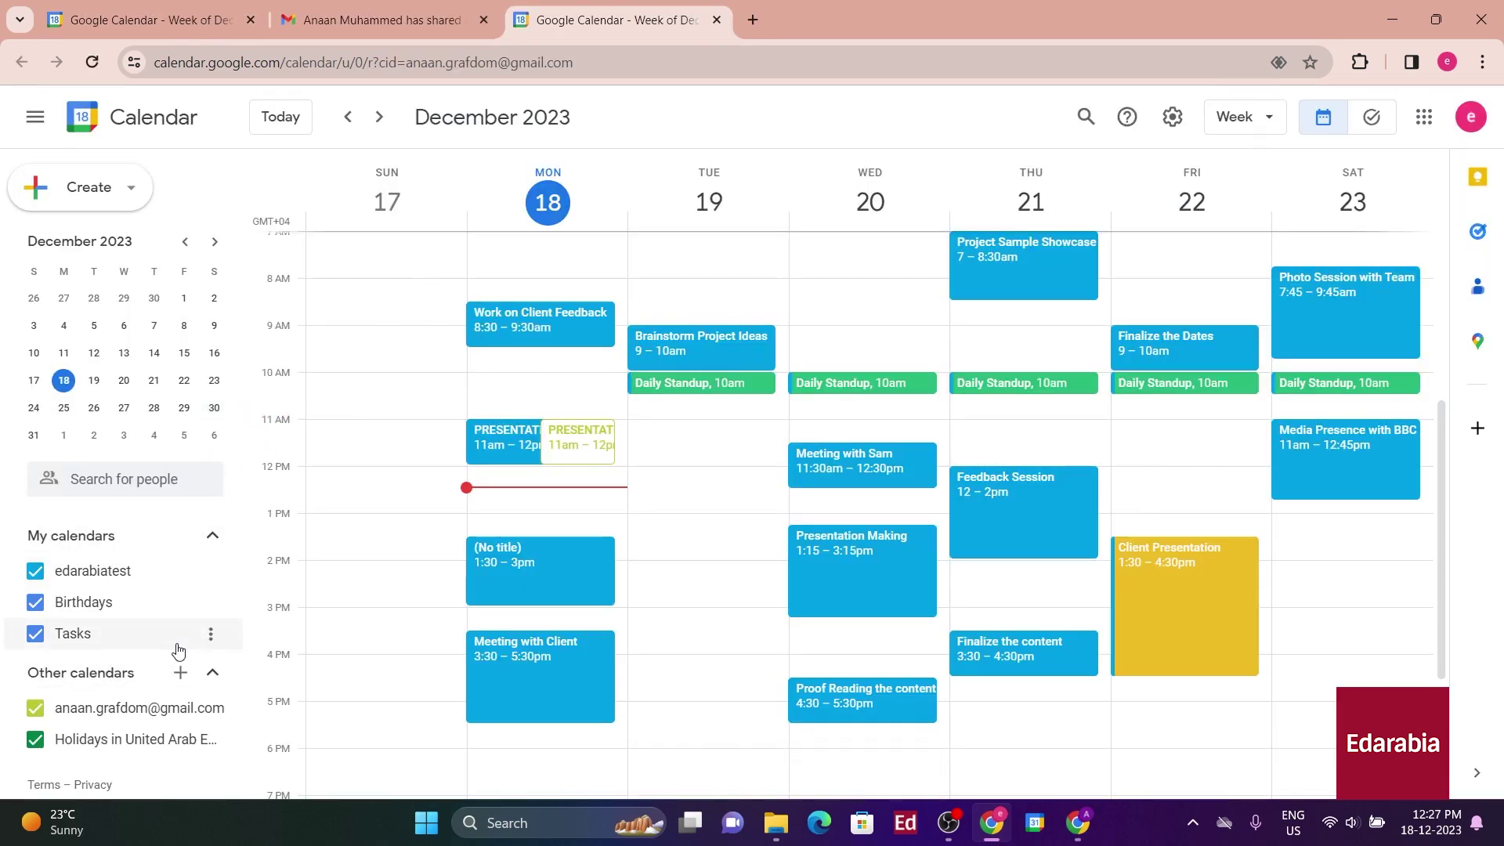
{"action": "left_click", "coordinate": [37, 718]}
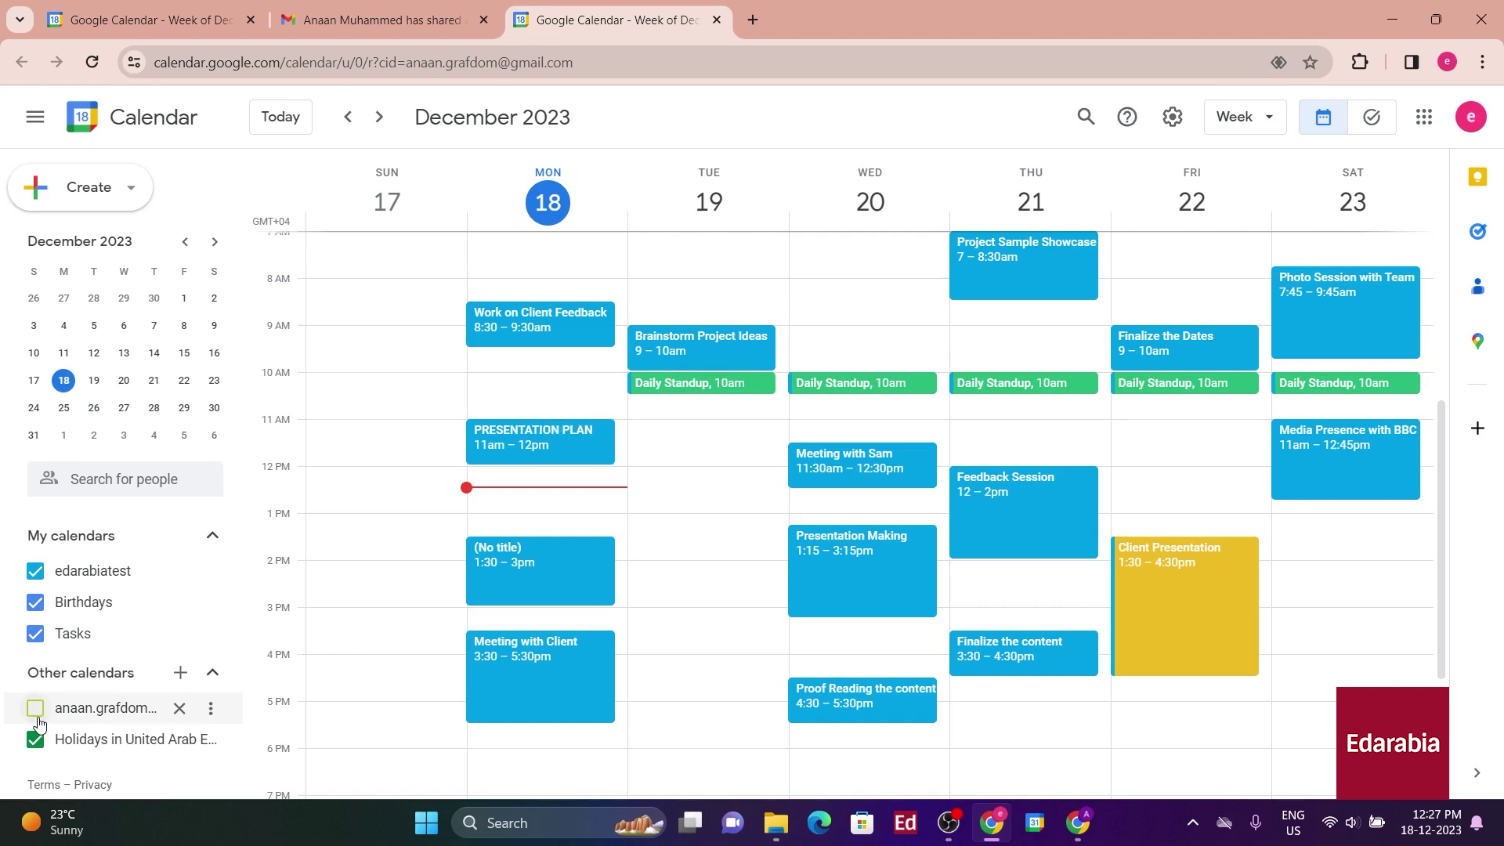
{"action": "left_click", "coordinate": [37, 717]}
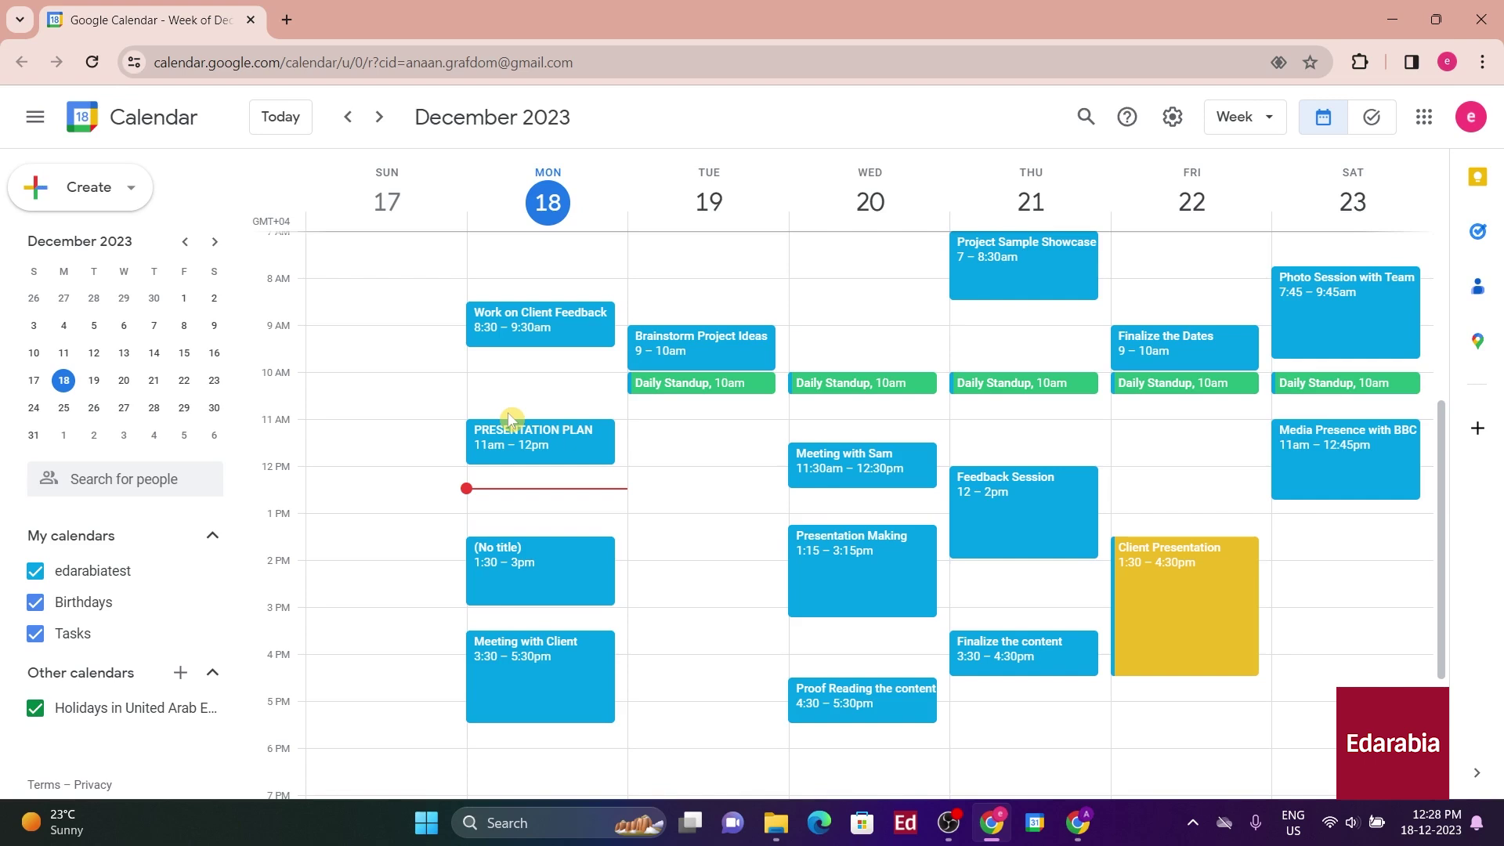
Create a new calendar named 'Team Vacation Tracker'.
{"action": "left_click", "coordinate": [179, 675]}
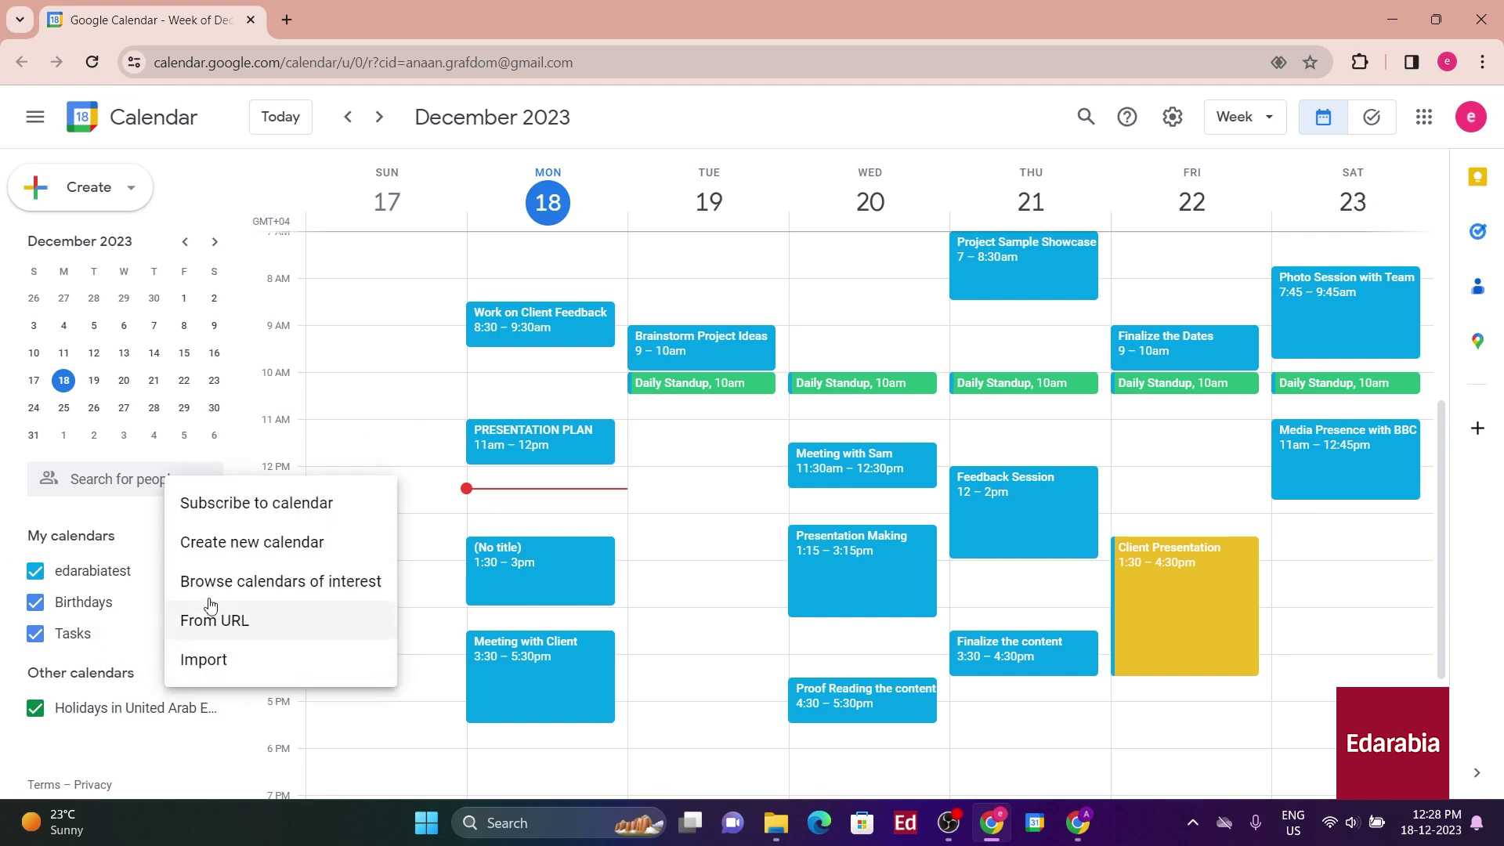
{"action": "left_click", "coordinate": [284, 542]}
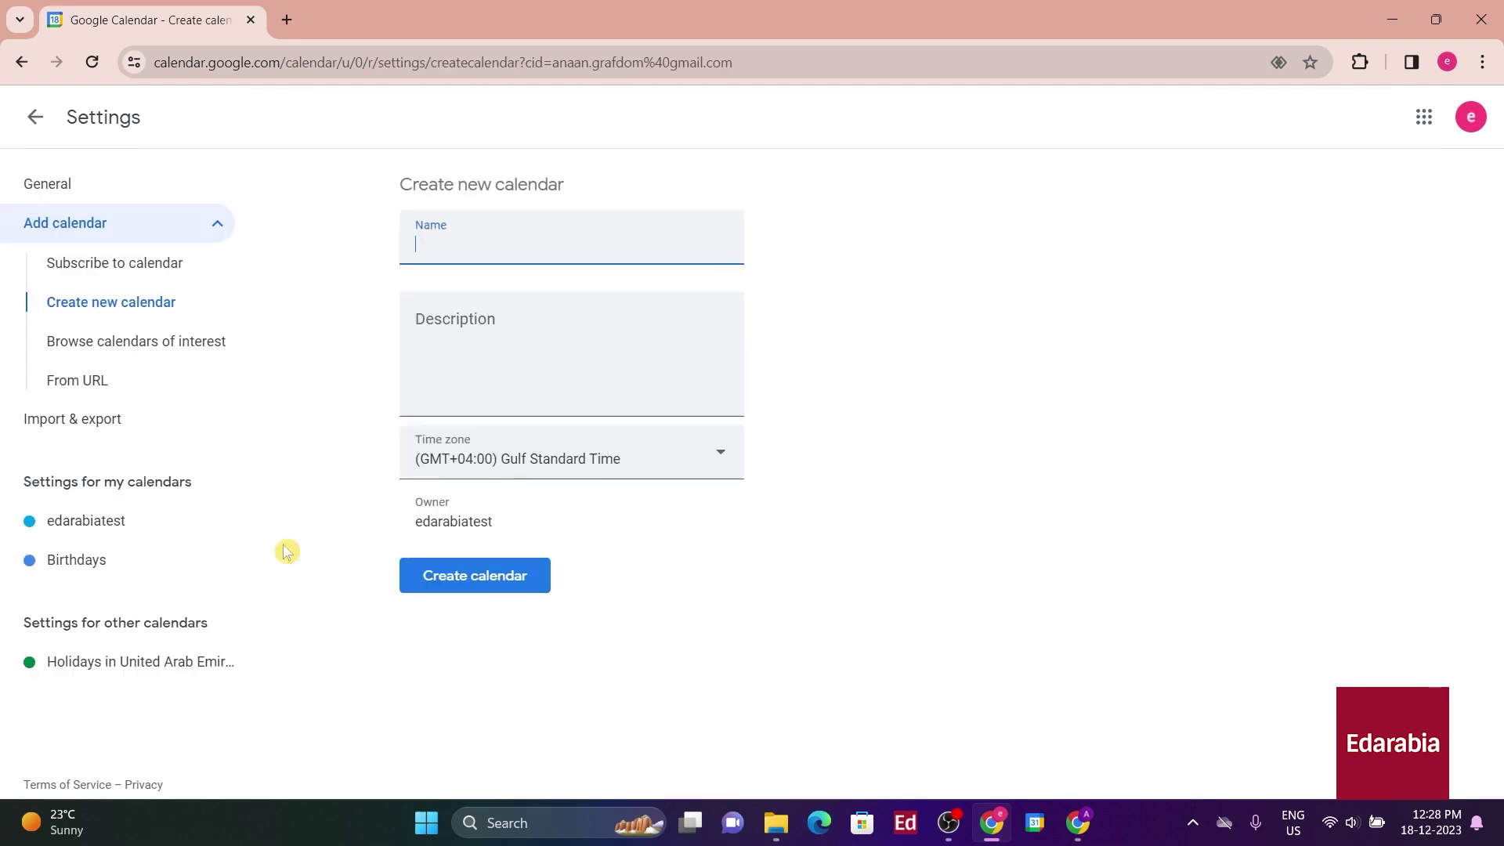
{"action": "type", "text": "Team Vacation Tracker"}
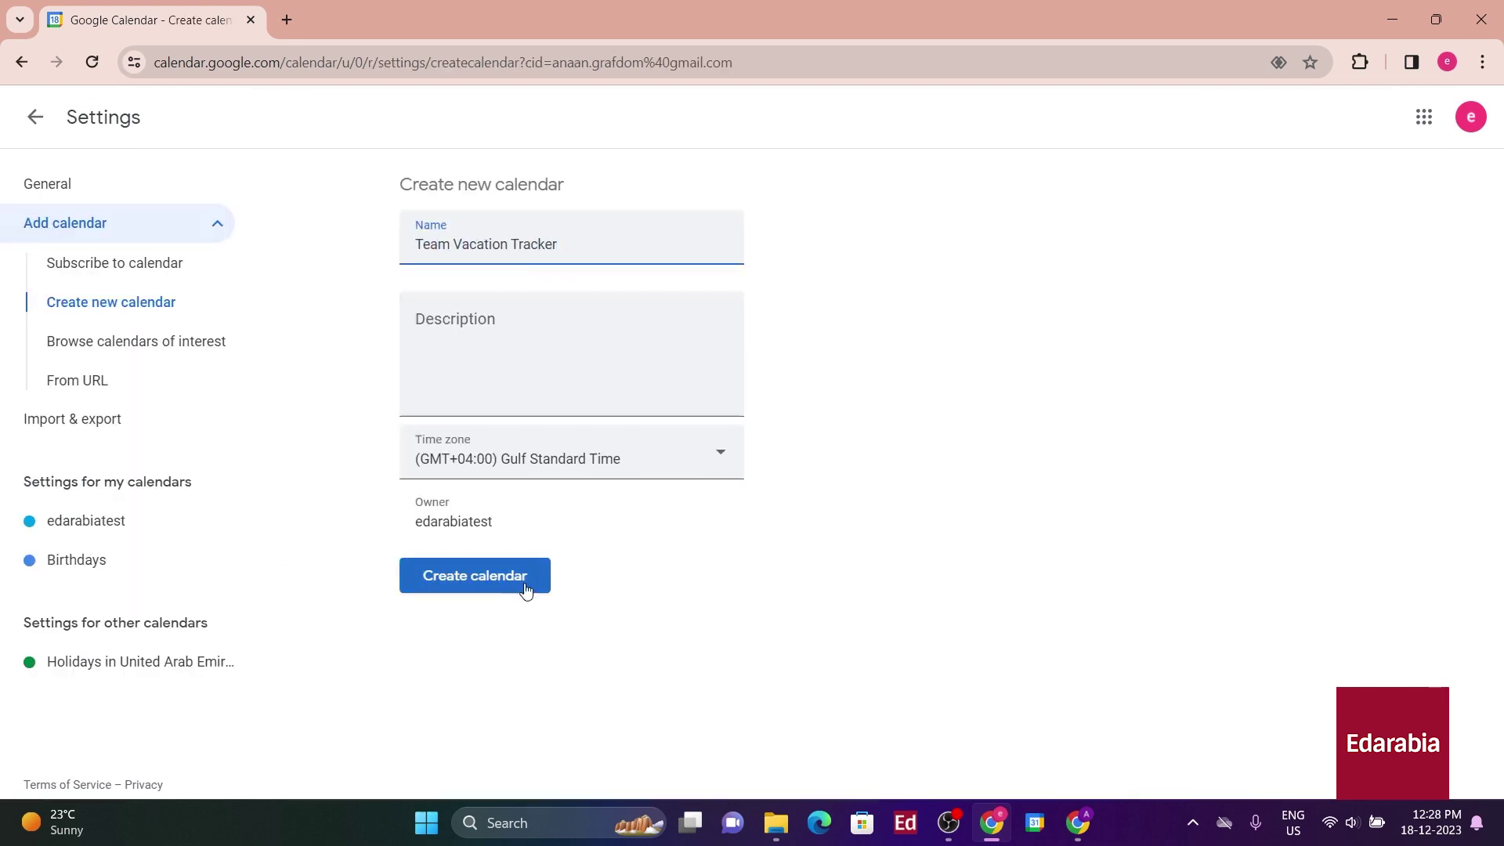
{"action": "left_click", "coordinate": [478, 578]}
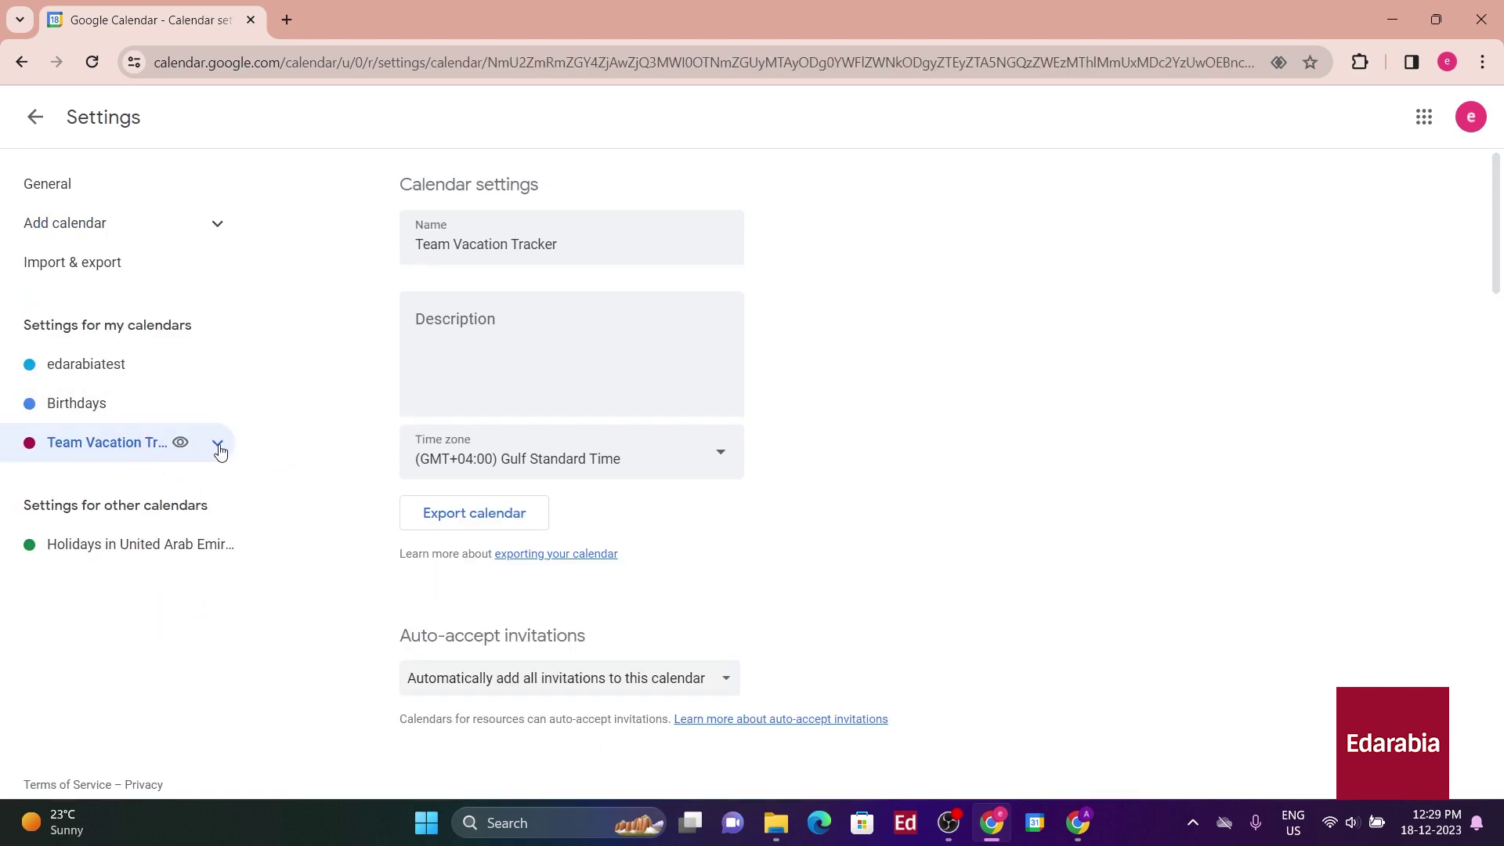
Review the Team Vacation Tracker access permissions and notification settings, then return to the week view.
{"action": "left_click", "coordinate": [218, 445]}
{"action": "scroll", "coordinate": [156, 565], "scroll_direction": "down", "scroll_amount": 1}
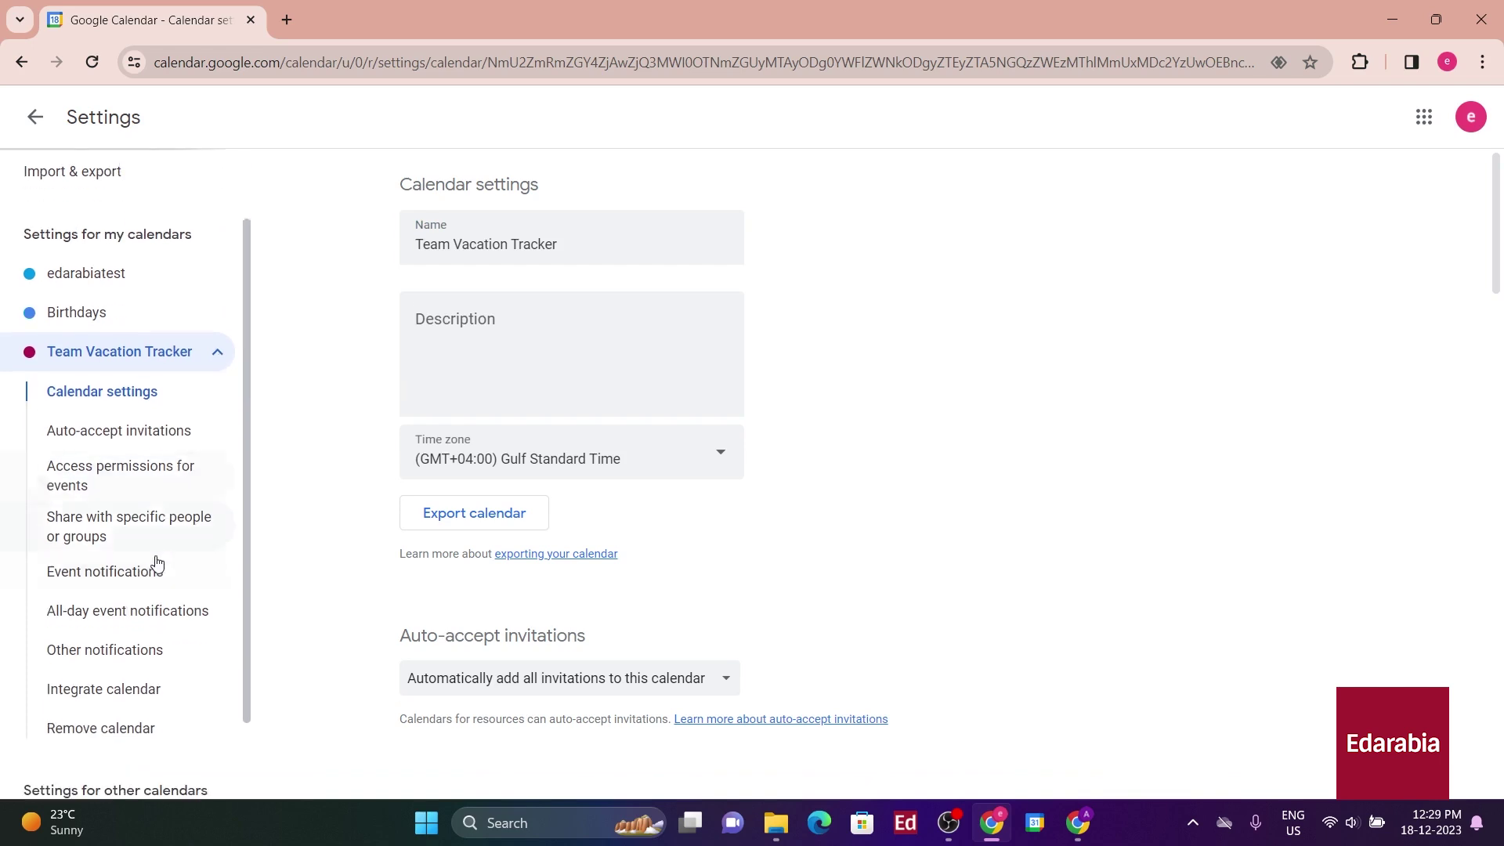
{"action": "left_click", "coordinate": [133, 486]}
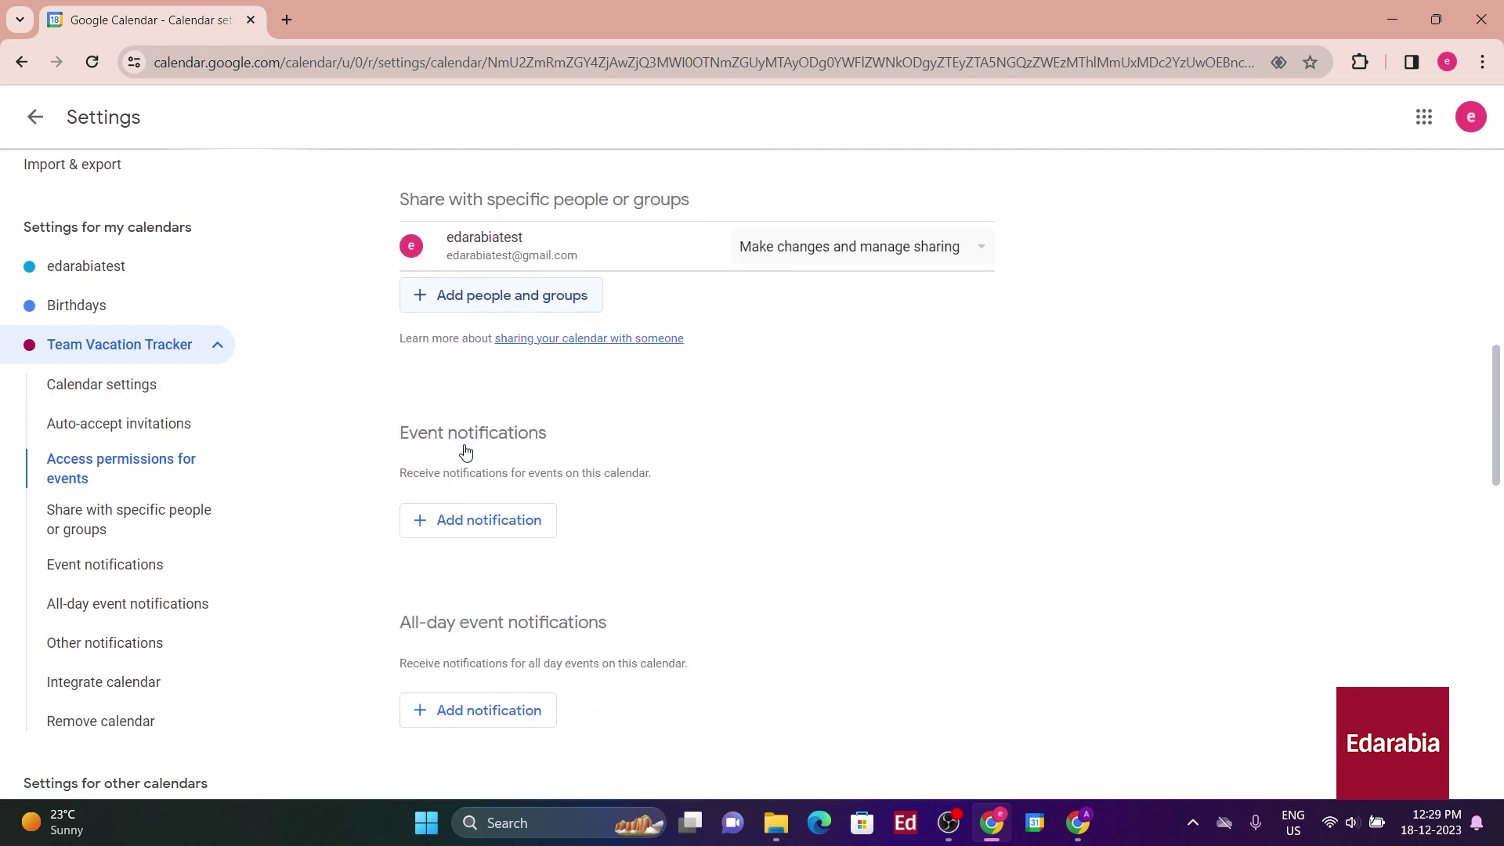
{"action": "left_click", "coordinate": [124, 565]}
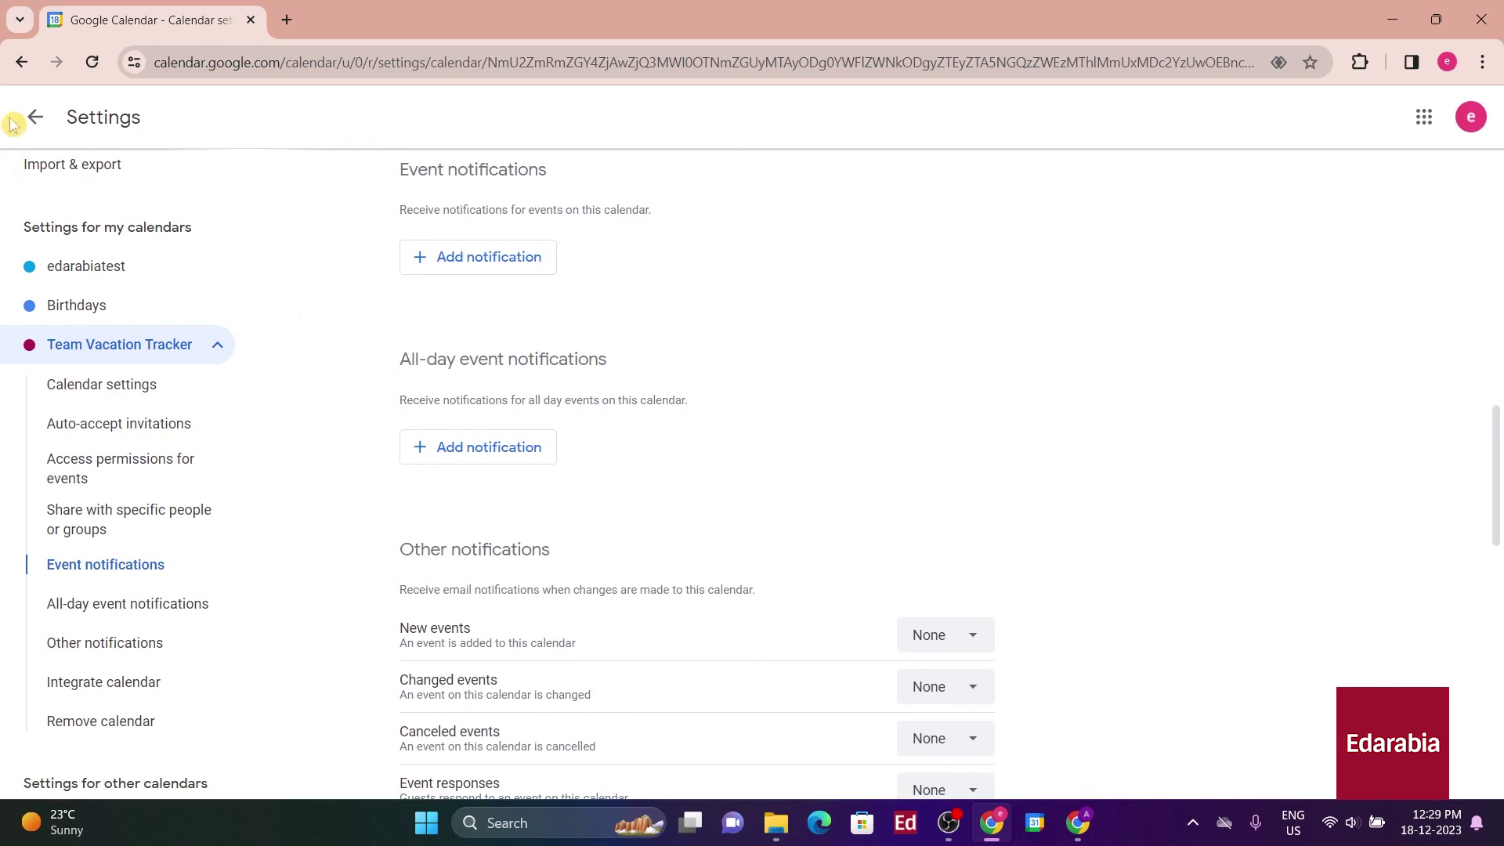
{"action": "left_click", "coordinate": [35, 118]}
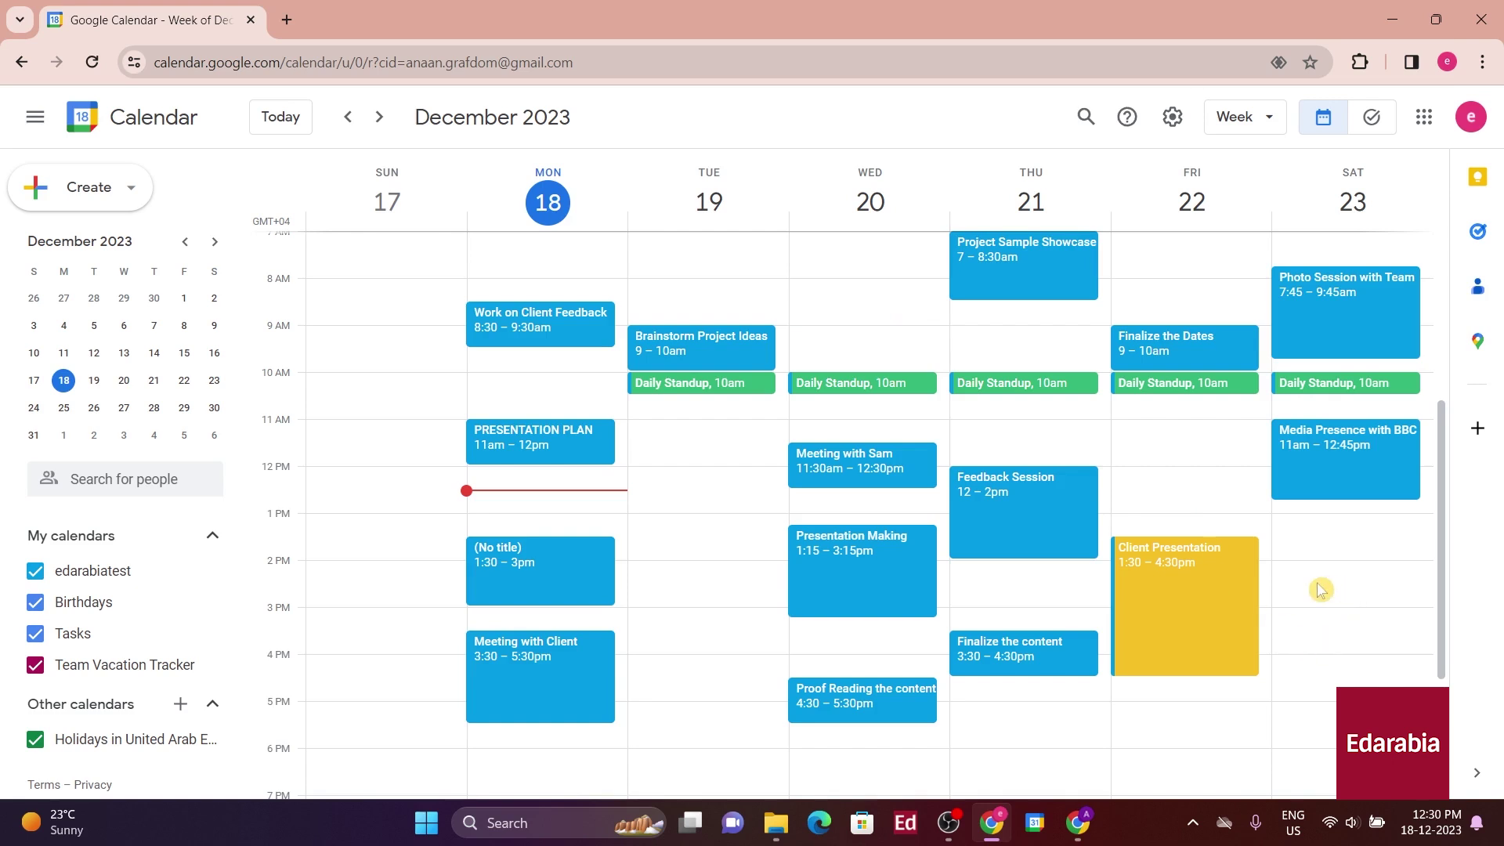
Hide Team Vacation Tracker while keeping Tasks and Birthdays calendars shown.
{"action": "left_click", "coordinate": [35, 666]}
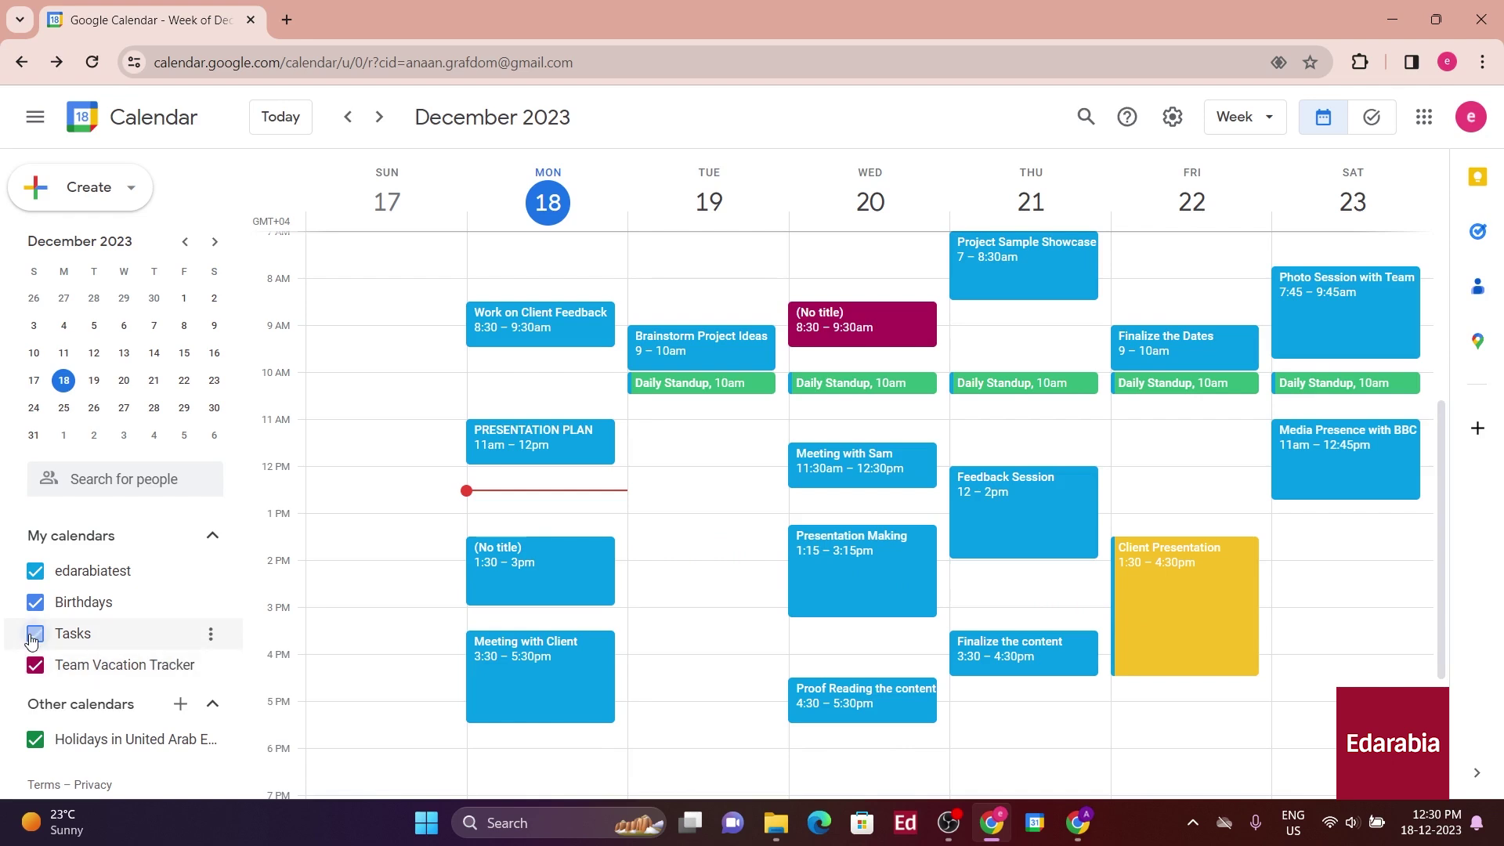
{"action": "left_click", "coordinate": [31, 639]}
{"action": "left_click", "coordinate": [34, 610]}
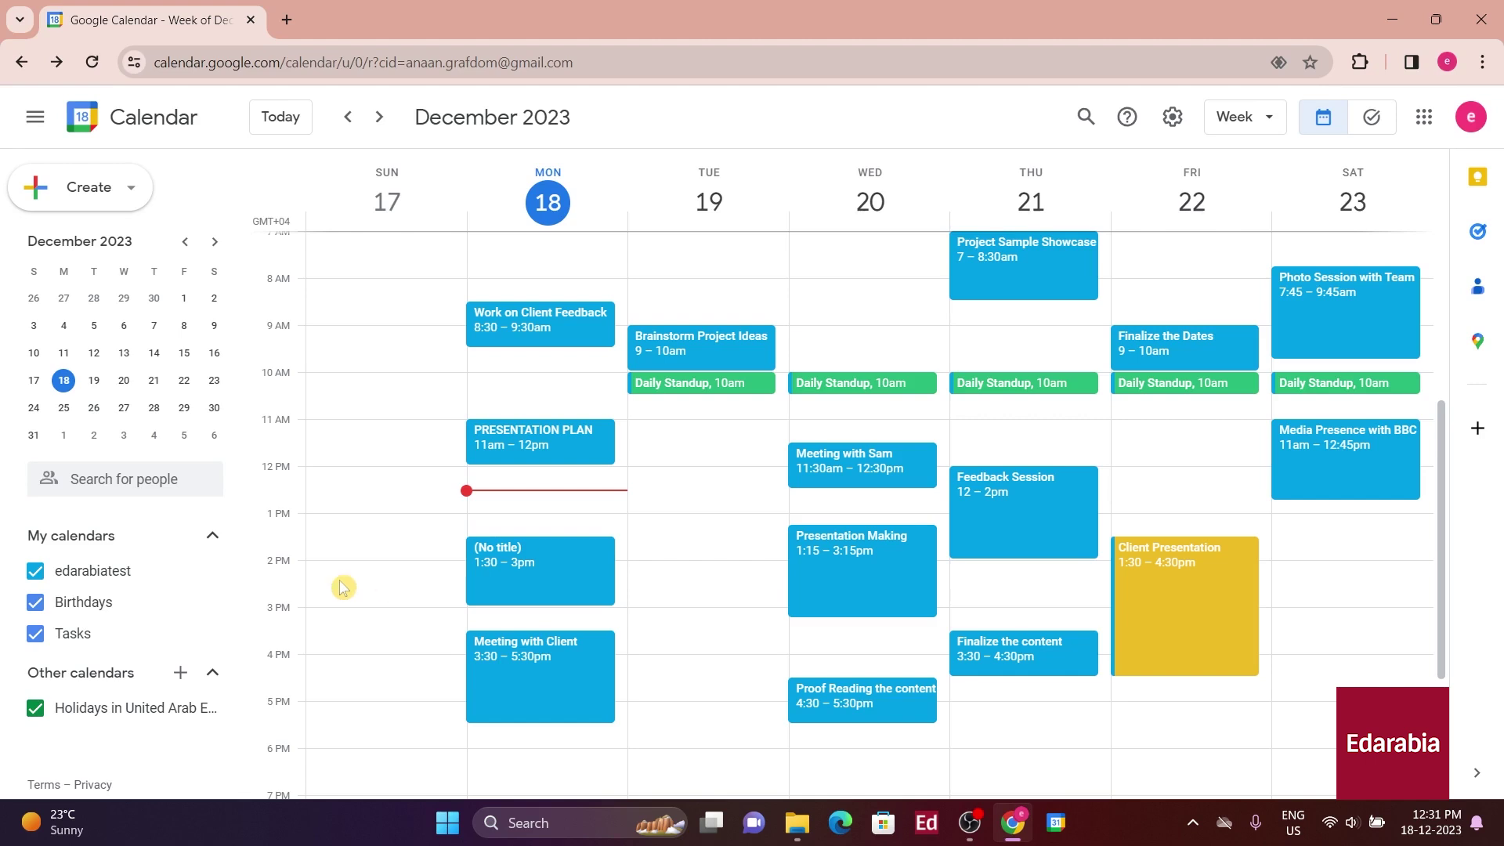
Copy the edarabiatest calendar's embed code from Integrate calendar in its settings.
{"action": "left_click", "coordinate": [212, 572]}
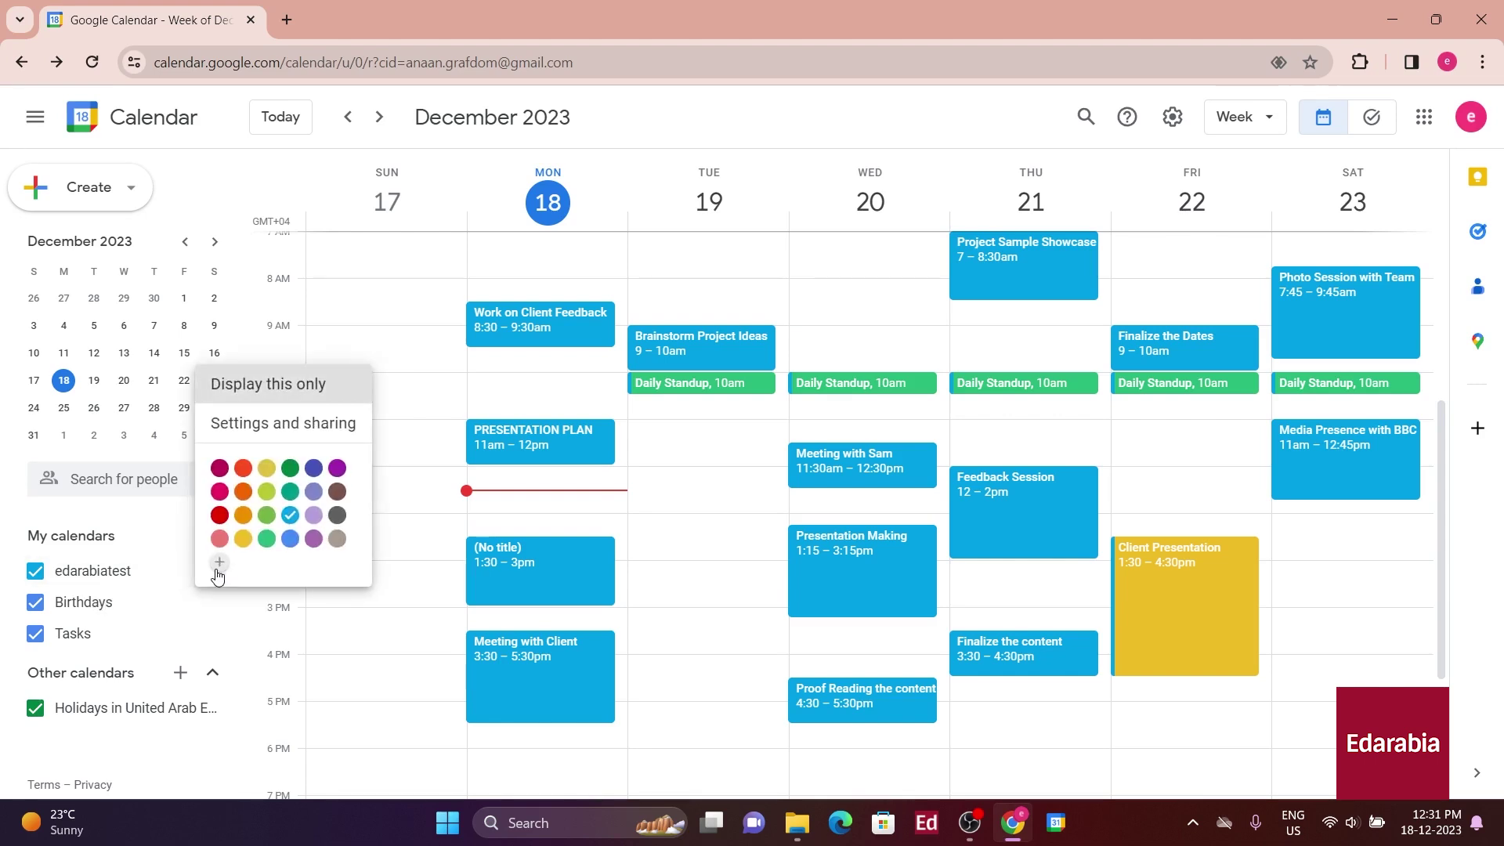
{"action": "left_click", "coordinate": [284, 425]}
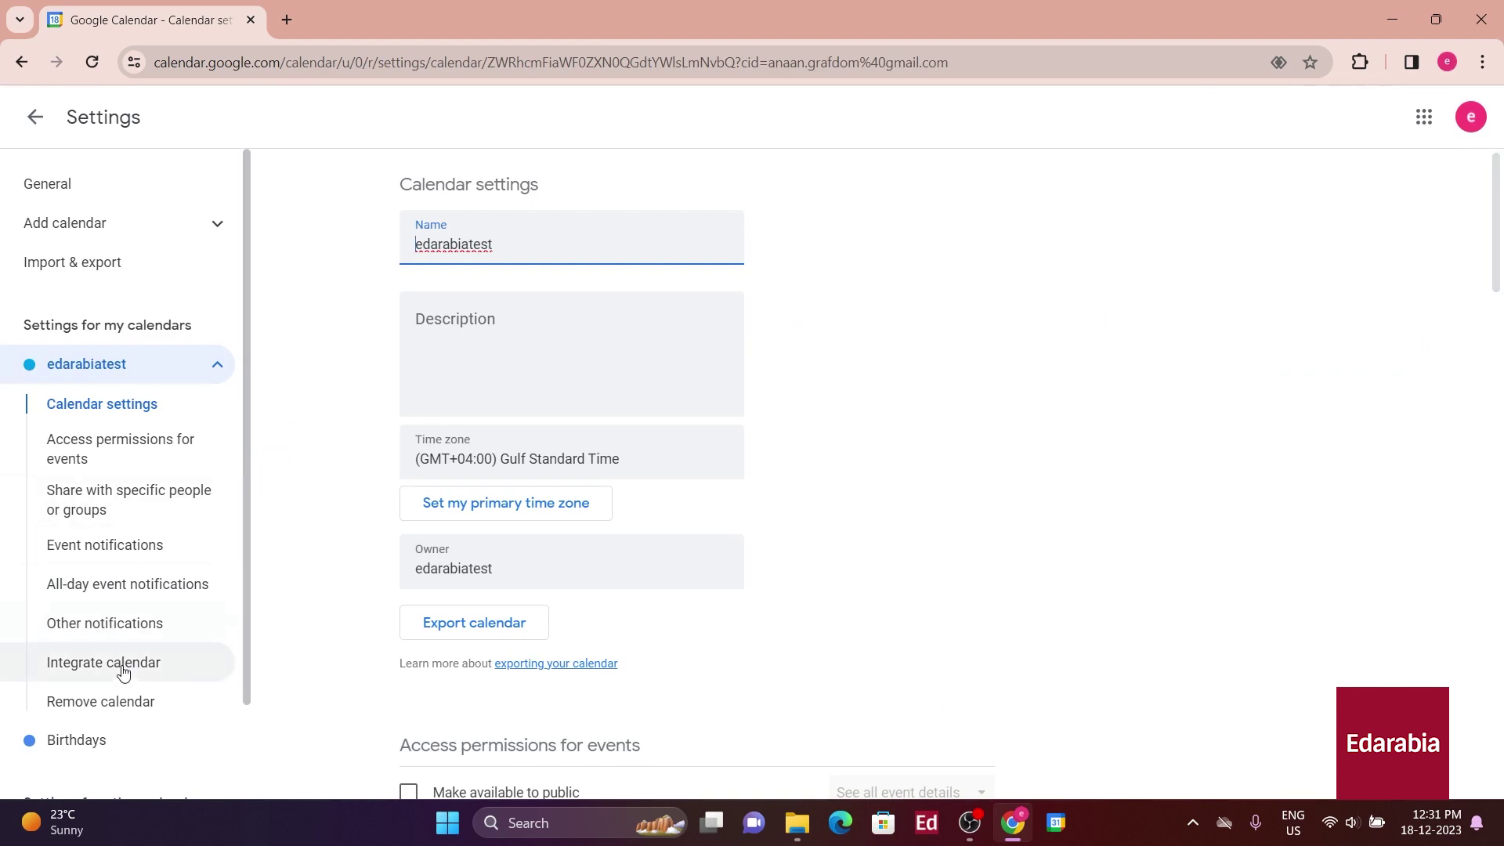
{"action": "left_click", "coordinate": [127, 668]}
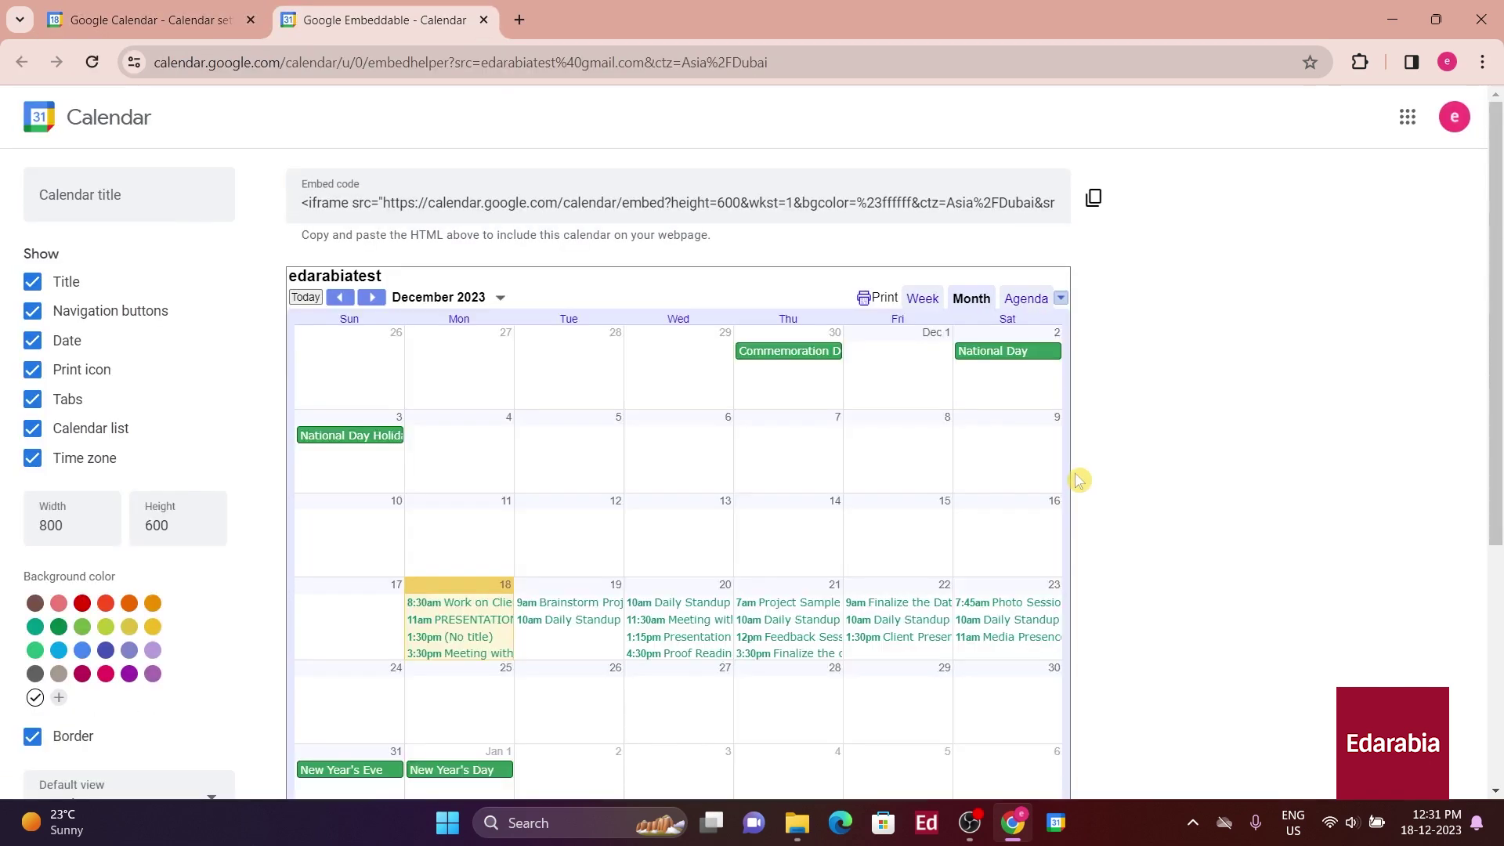
{"action": "scroll", "coordinate": [1081, 480], "scroll_direction": "down", "scroll_amount": 2}
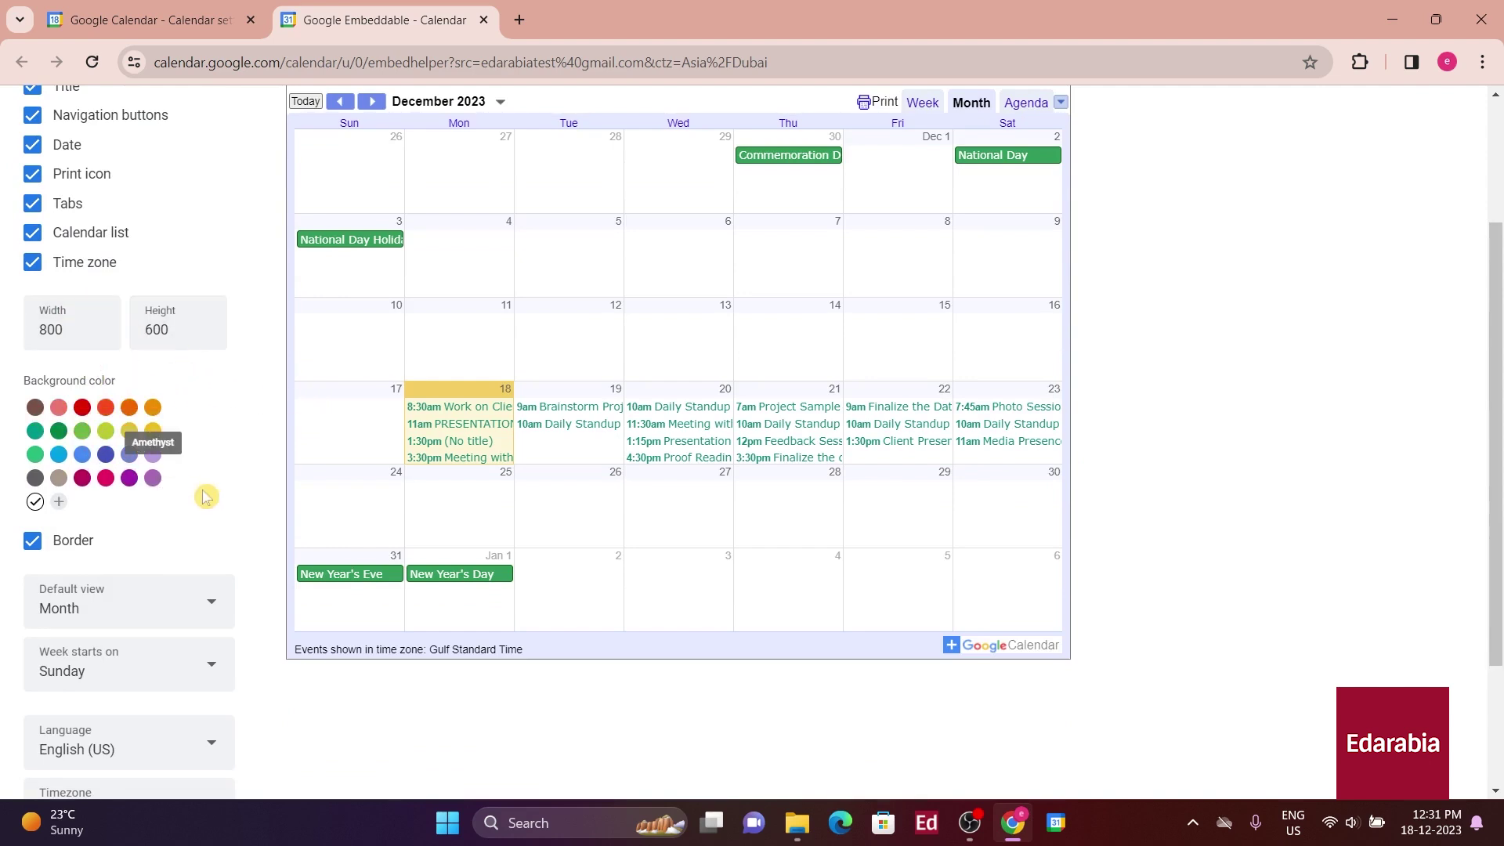
{"action": "scroll", "coordinate": [231, 511], "scroll_direction": "down", "scroll_amount": 2}
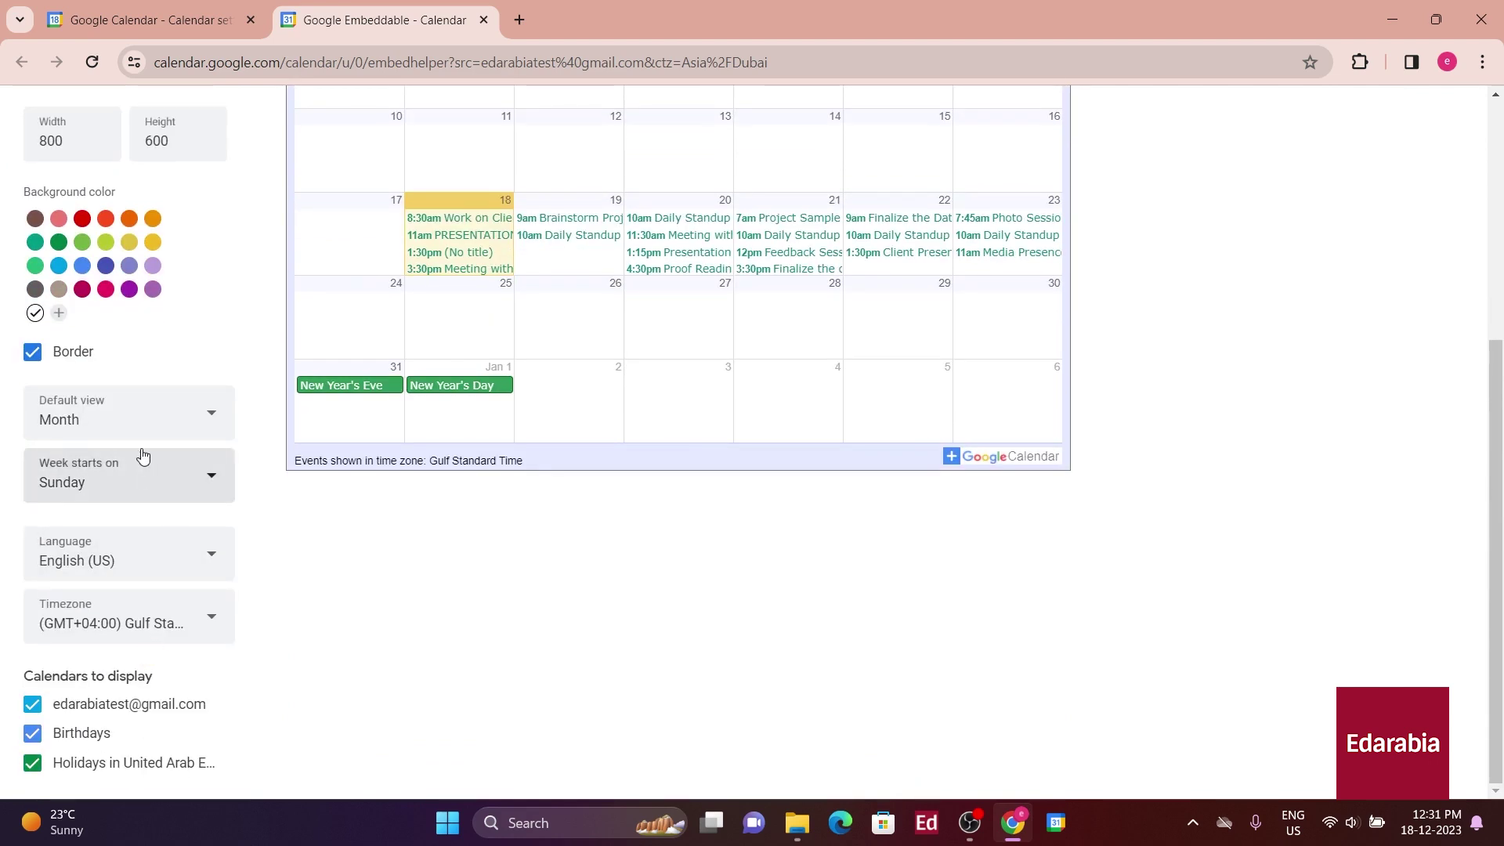
{"action": "scroll", "coordinate": [539, 601], "scroll_direction": "up", "scroll_amount": 4}
{"action": "left_click", "coordinate": [1094, 199]}
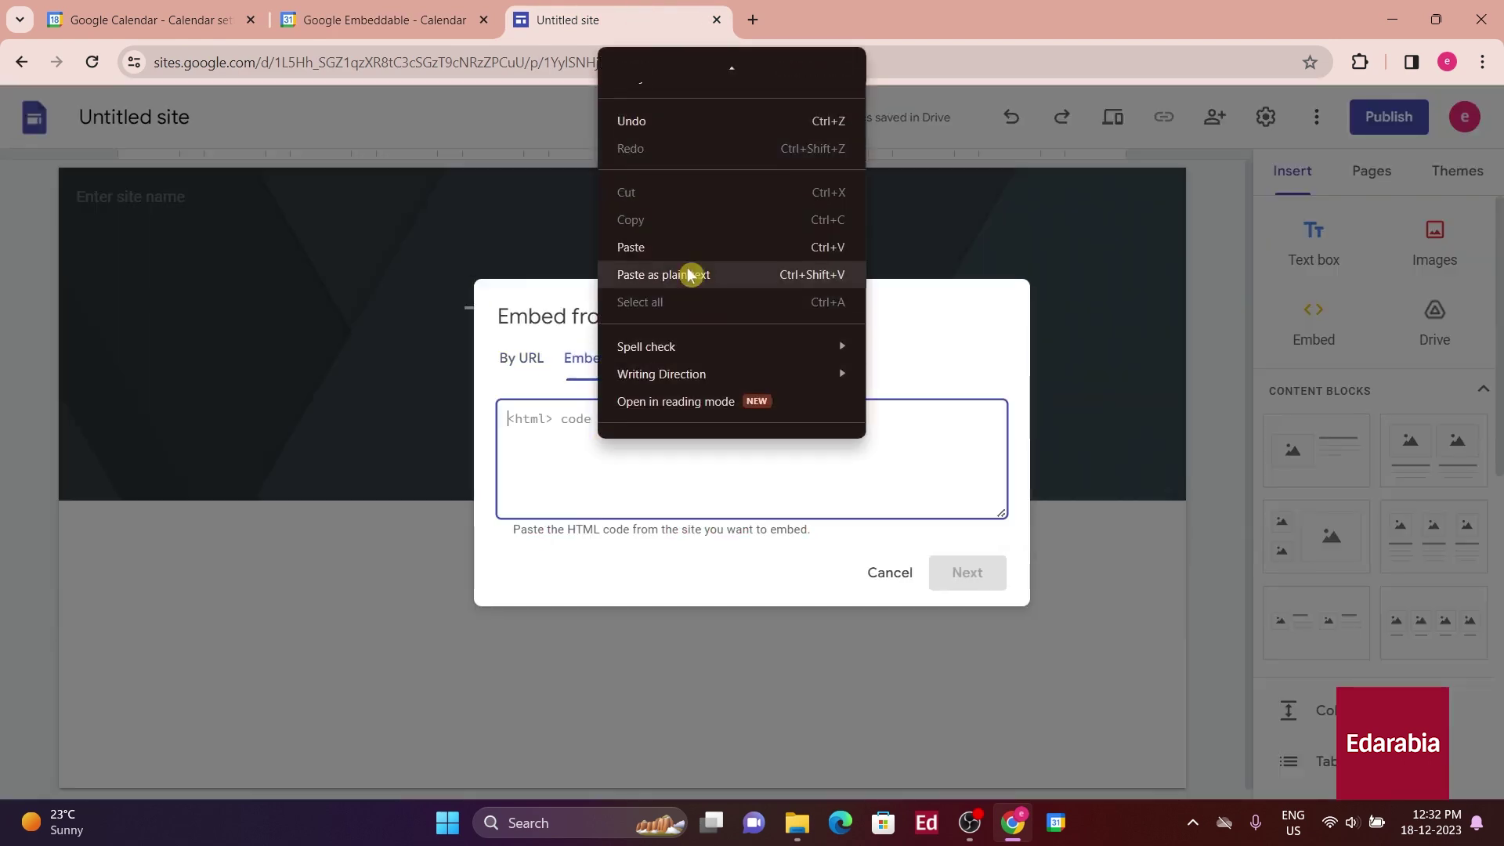
Paste the calendar iframe into the Test Site page, insert it, and widen it to show seven days.
{"action": "left_click", "coordinate": [688, 275]}
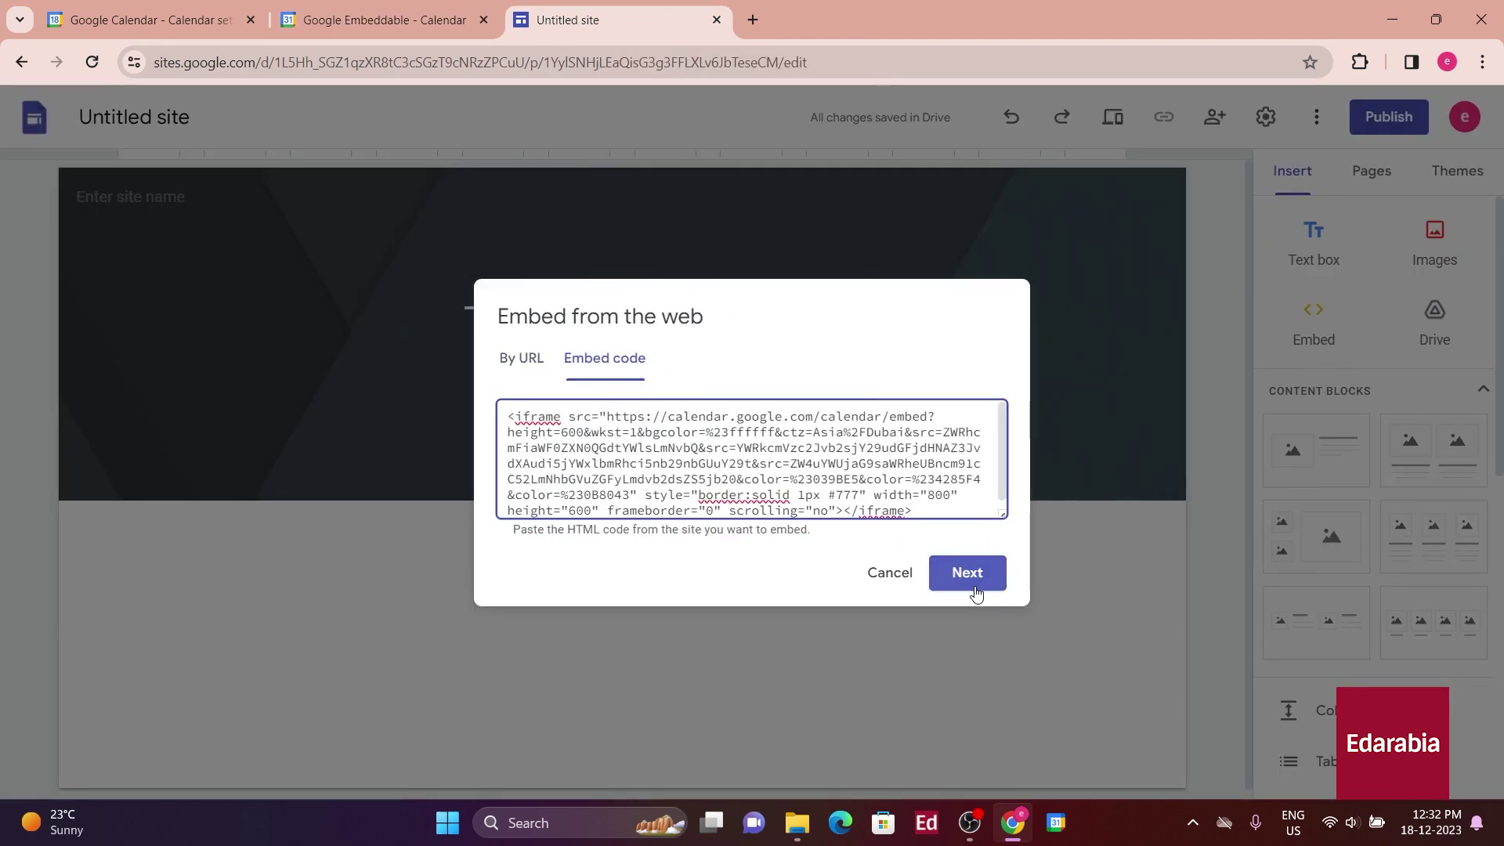
{"action": "left_click", "coordinate": [968, 573]}
{"action": "left_click", "coordinate": [966, 655]}
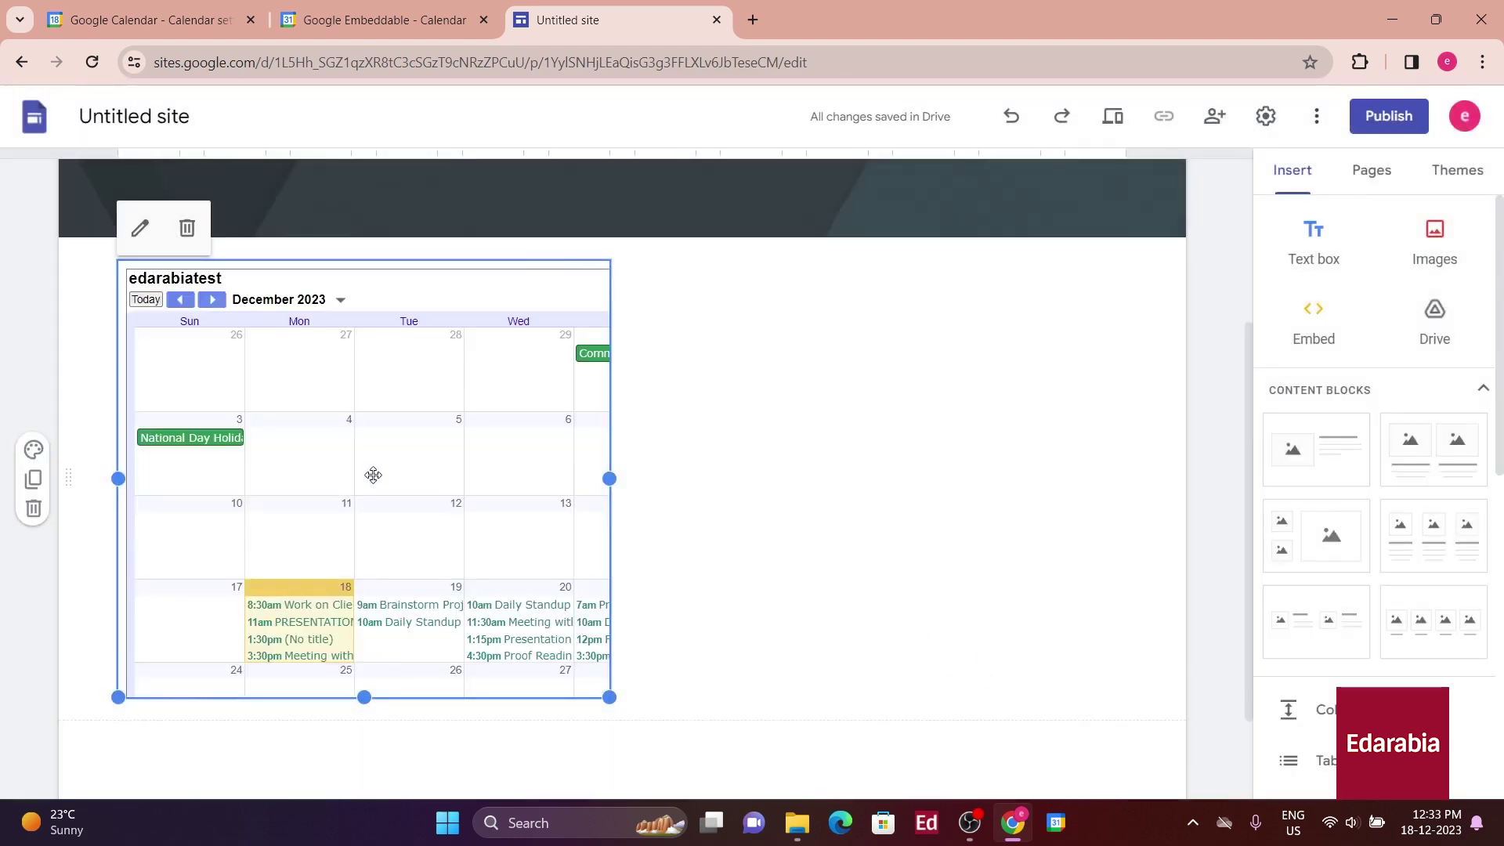
{"action": "left_click_drag", "start_coordinate": [609, 697], "coordinate": [1126, 746]}
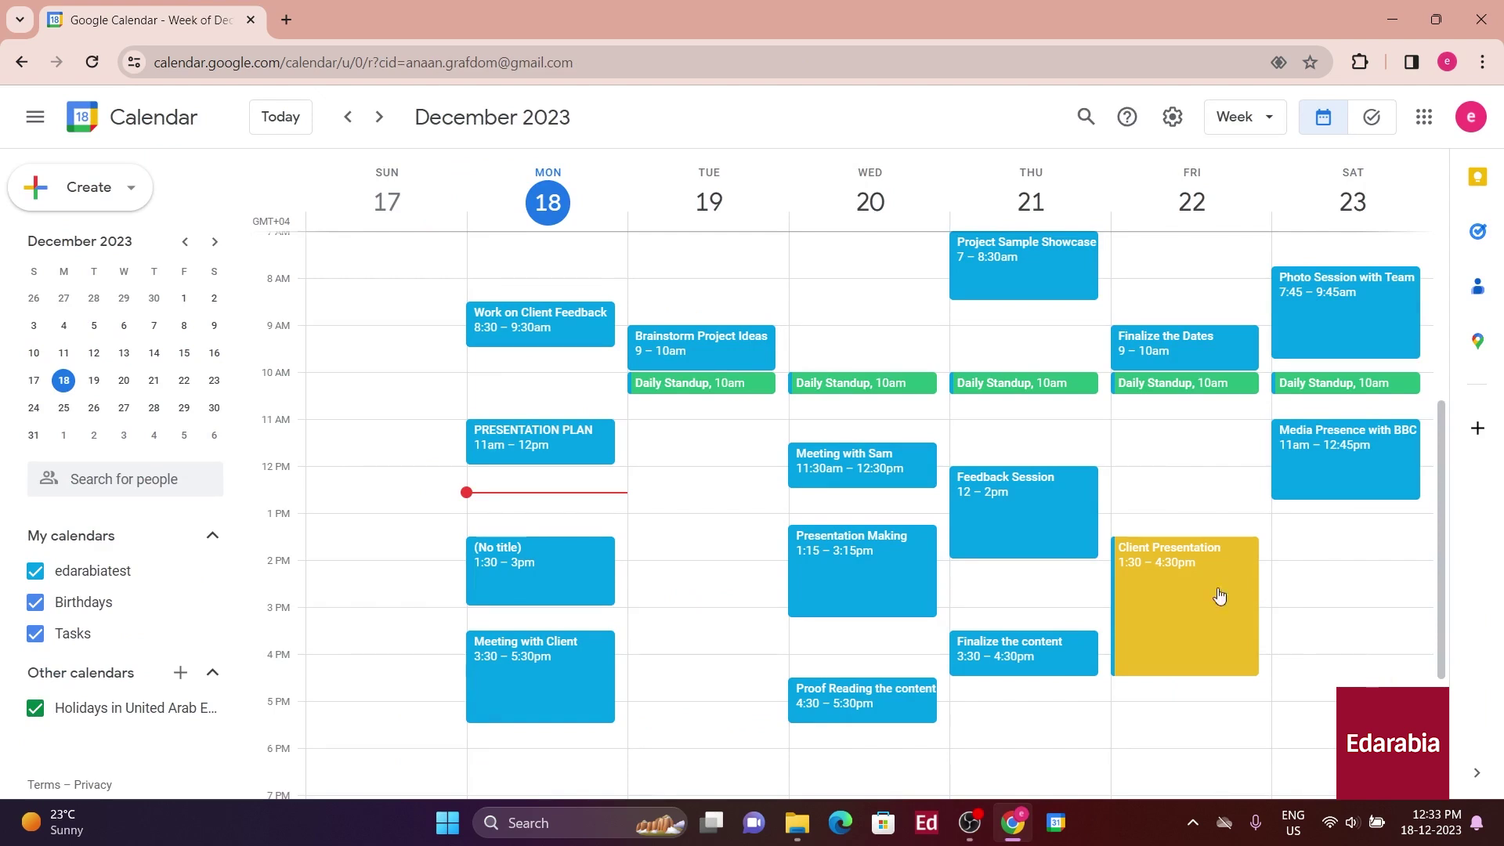
Change the owner of Thursday's Feedback Session event to the colleague and send the request.
{"action": "left_click", "coordinate": [1032, 519]}
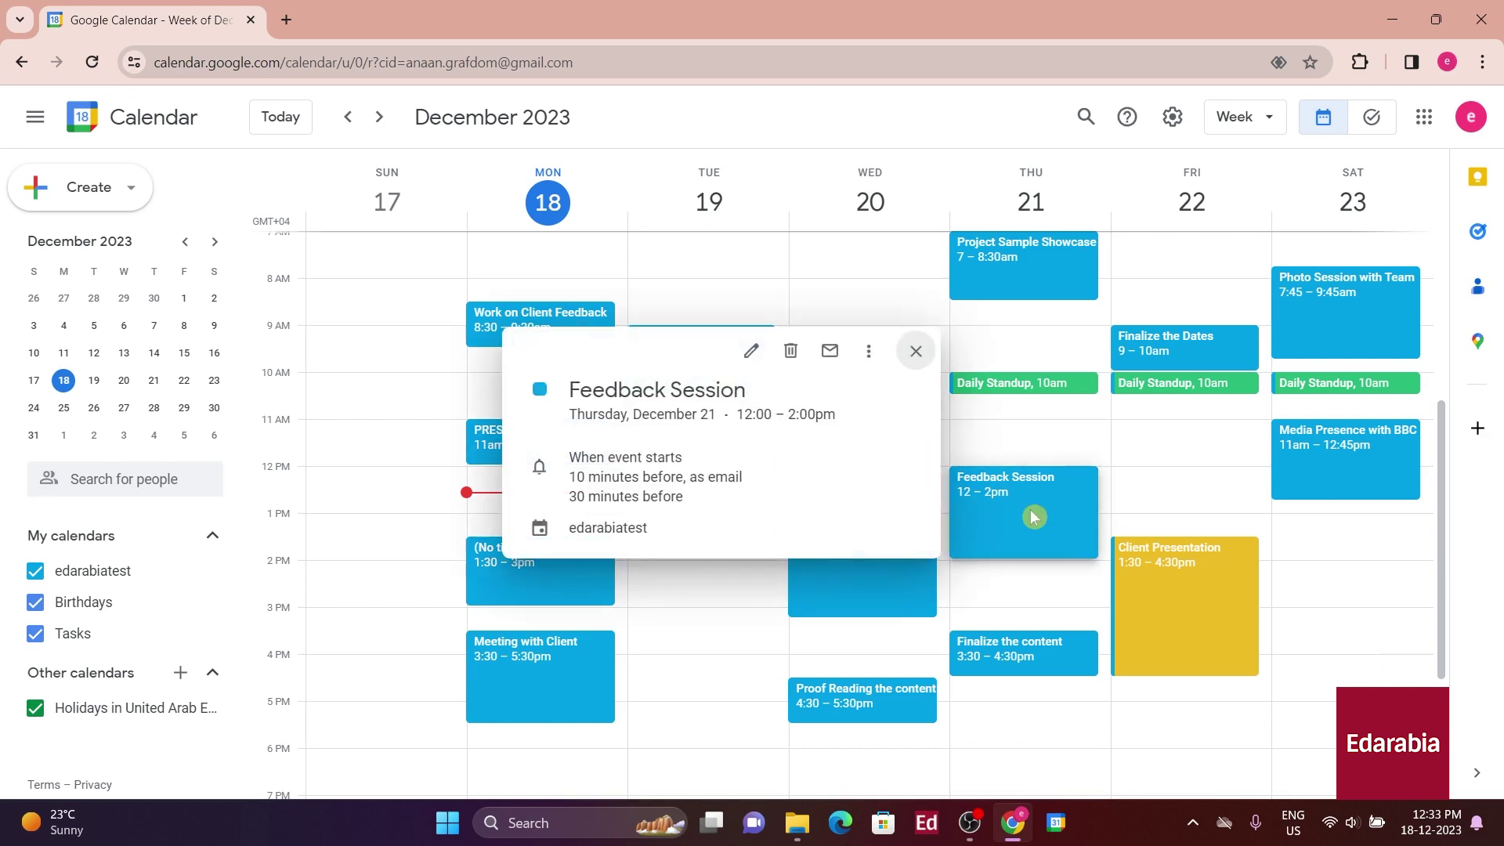
{"action": "left_click", "coordinate": [868, 351]}
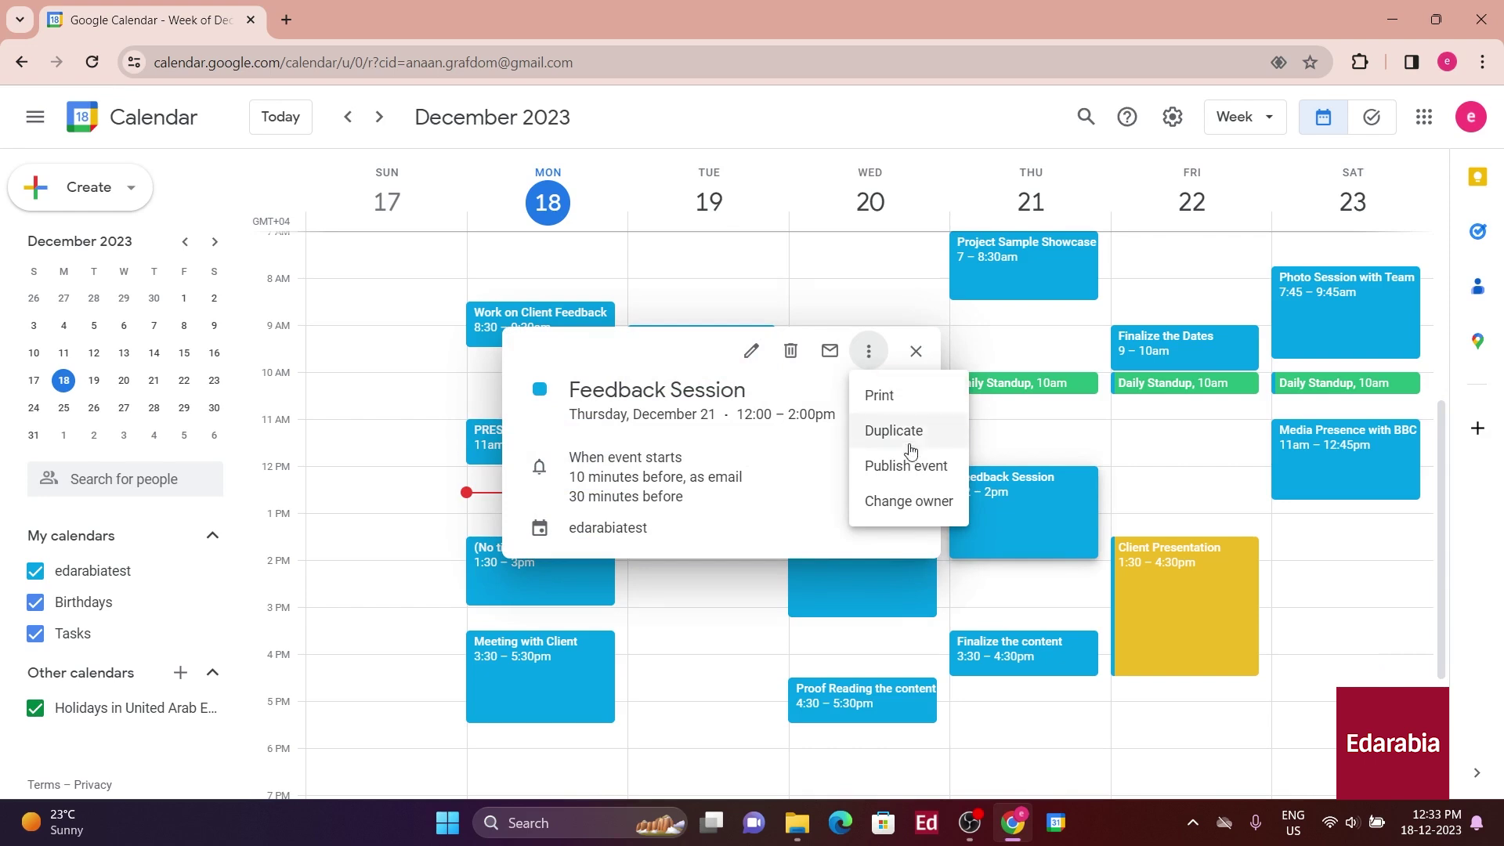
{"action": "left_click", "coordinate": [908, 501]}
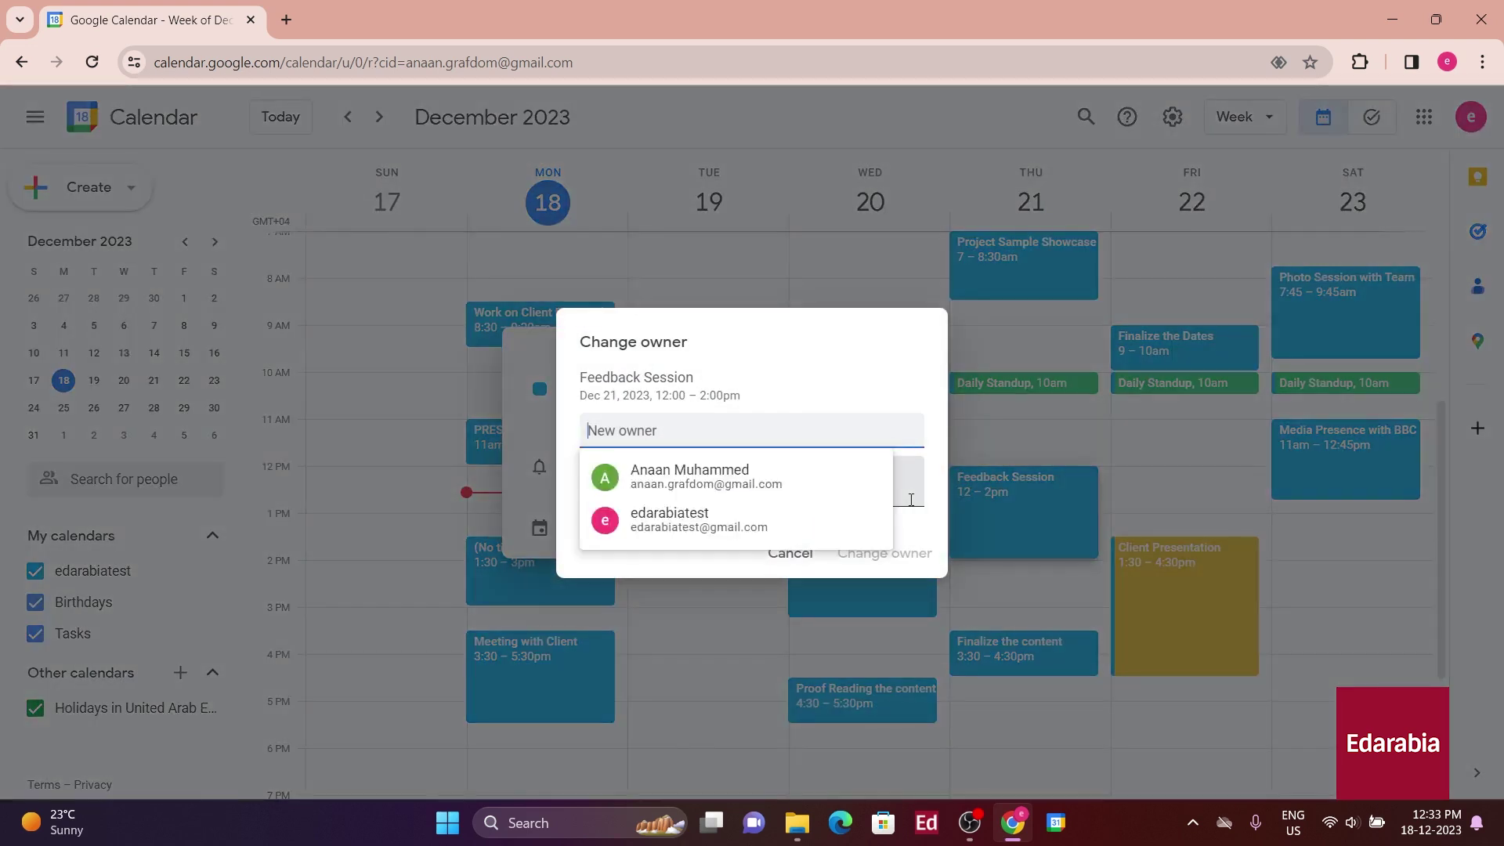
{"action": "left_click", "coordinate": [672, 498]}
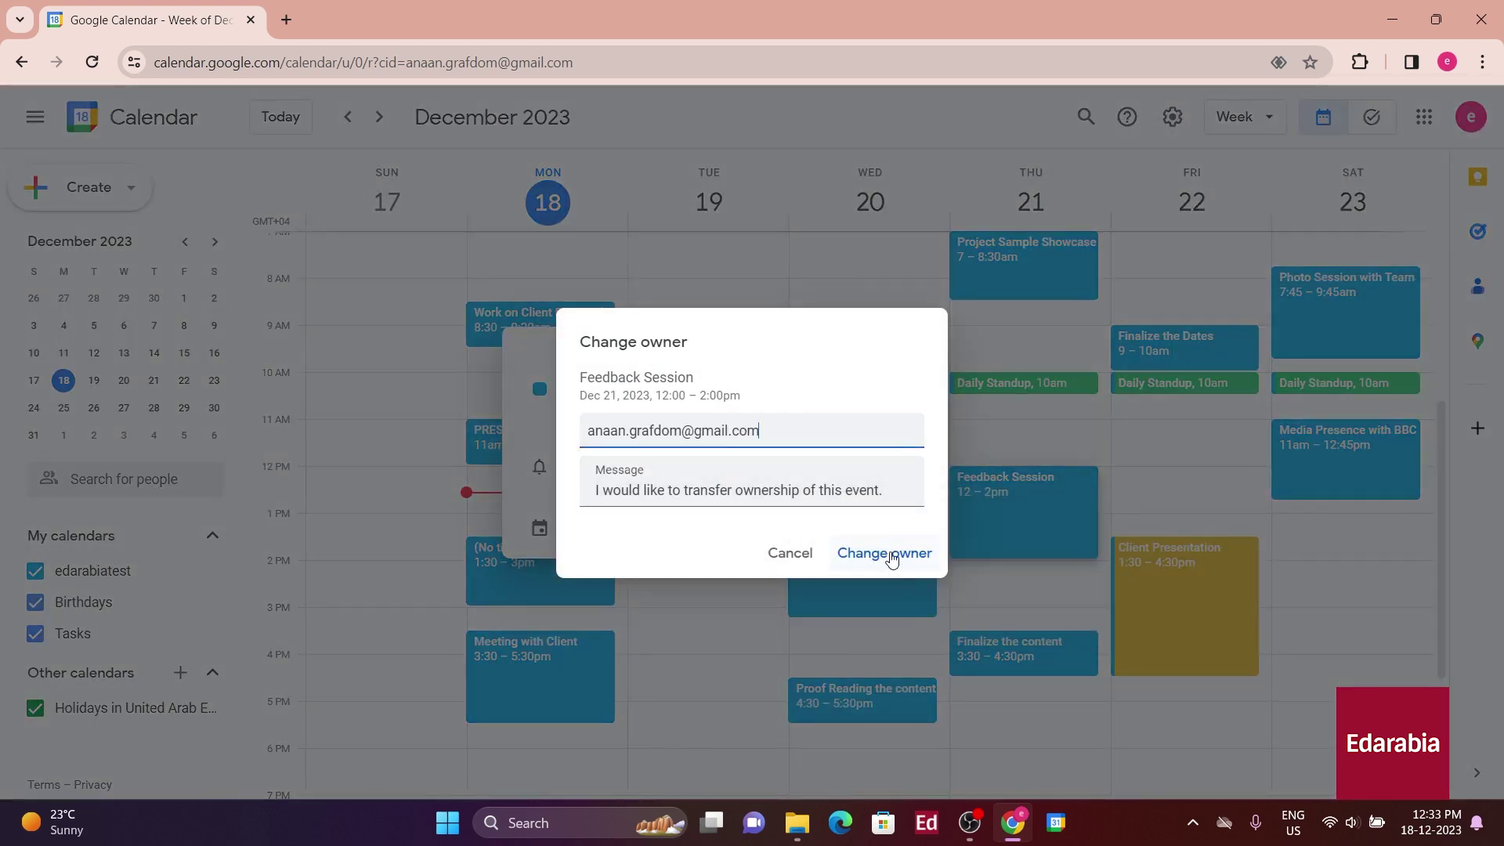
{"action": "left_click", "coordinate": [891, 556]}
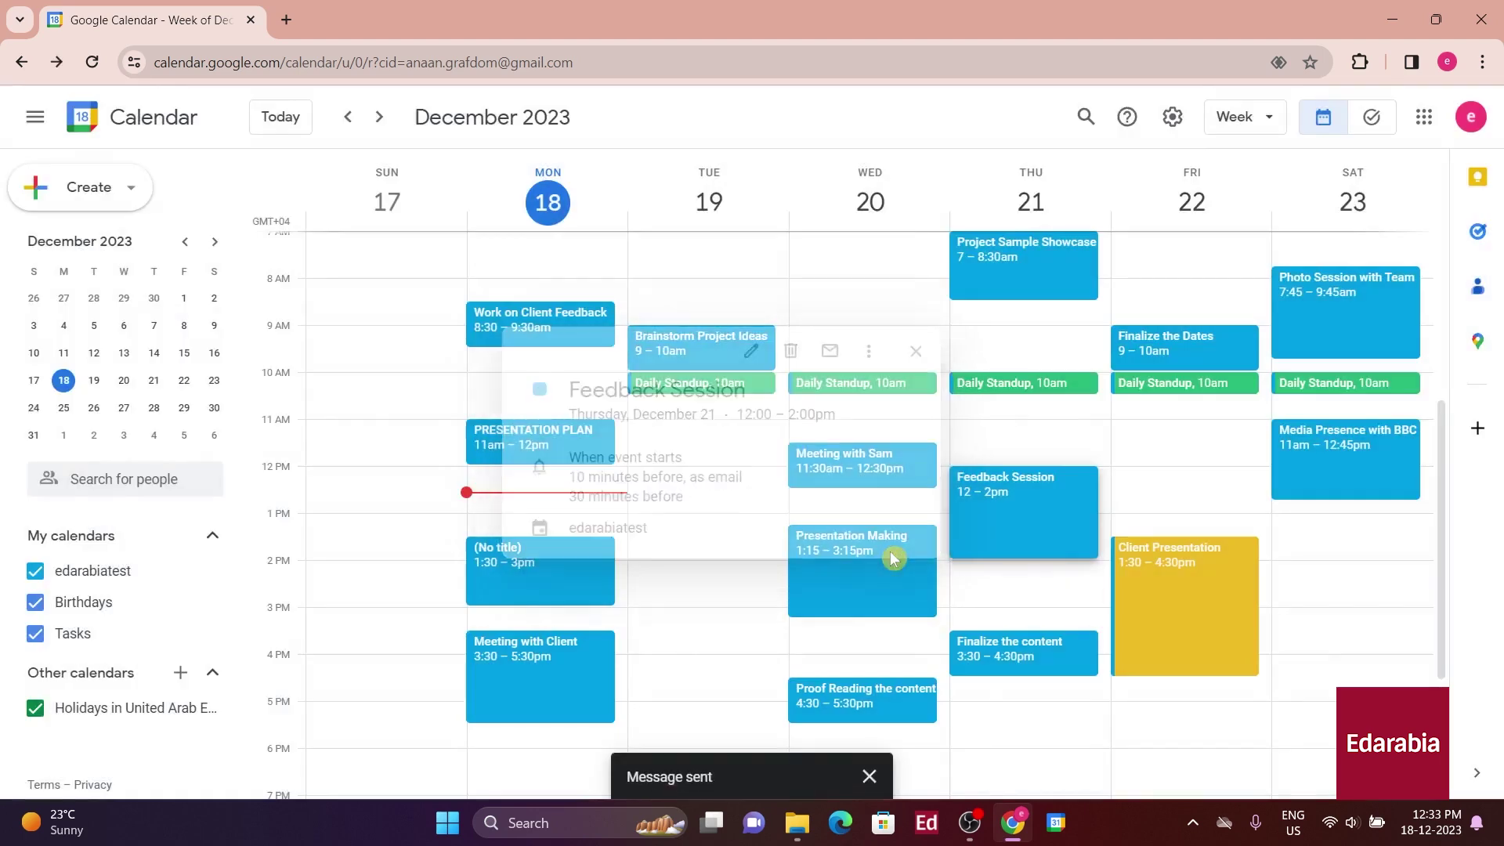